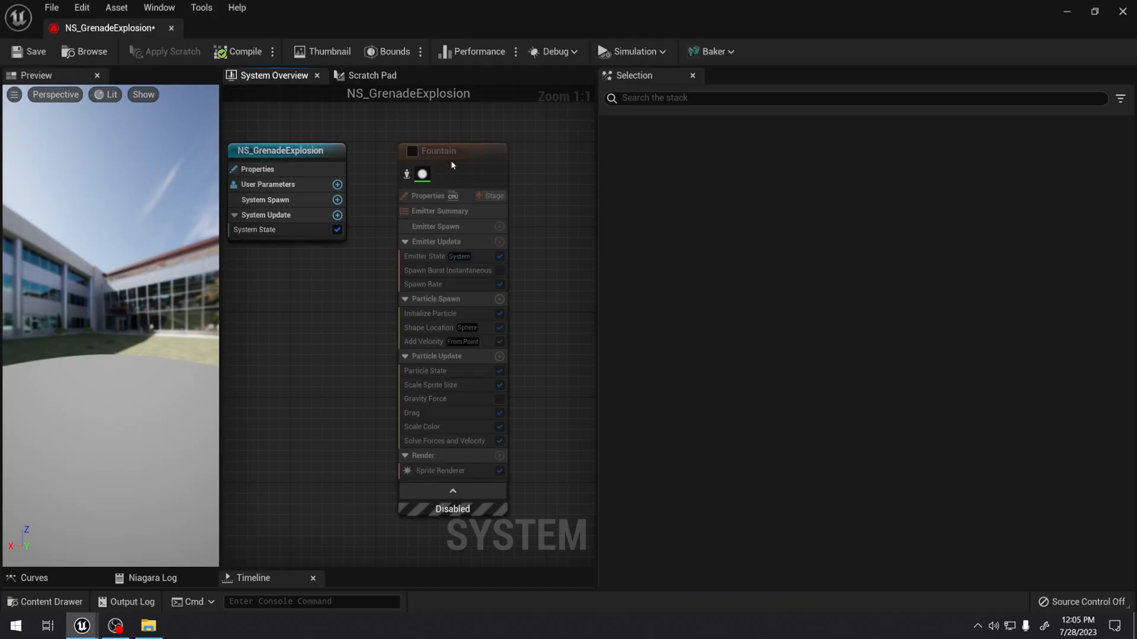
Add a new emitter from the Empty template to the NS_GrenadeExplosion system and place it beside the Fountain emitter
right_click(474, 163)
click(512, 187)
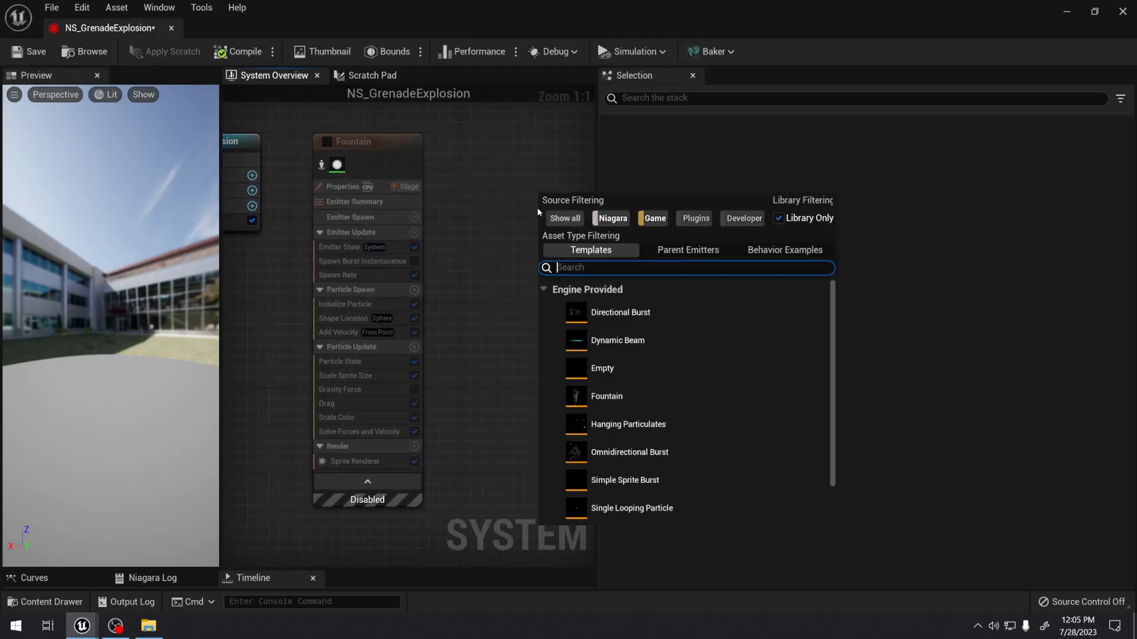
double_click(604, 369)
drag(431, 224, 376, 151)
right_drag(496, 166, 600, 230)
drag(495, 204, 476, 180)
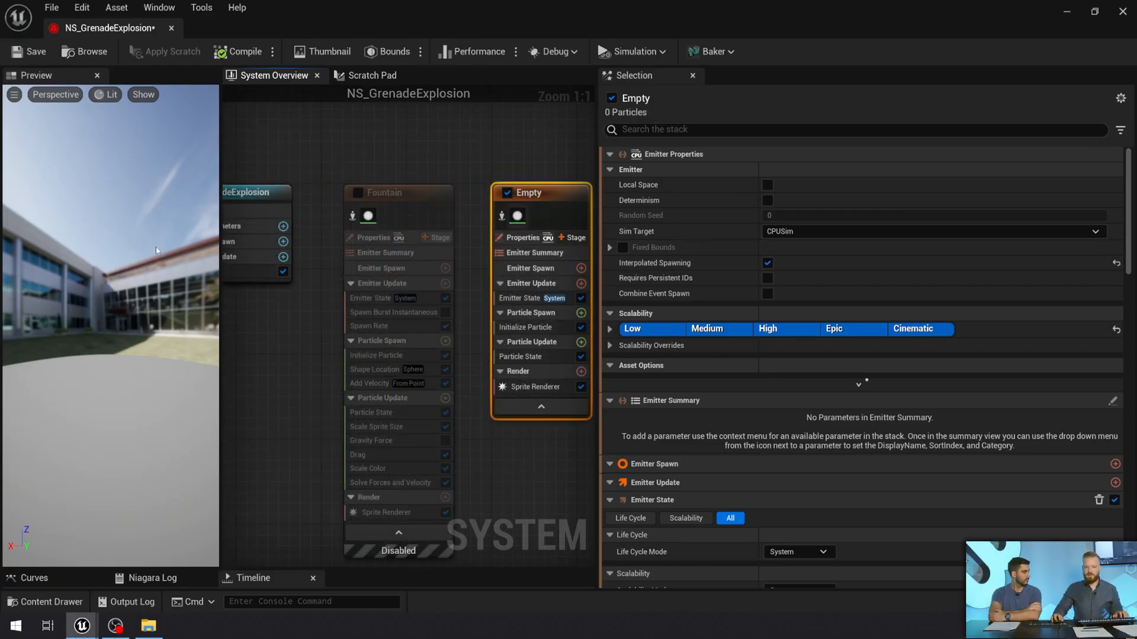
Close the Niagara preview and float the NS_GrenadeExplosion editor beside the level viewport
drag(117, 319, 108, 131)
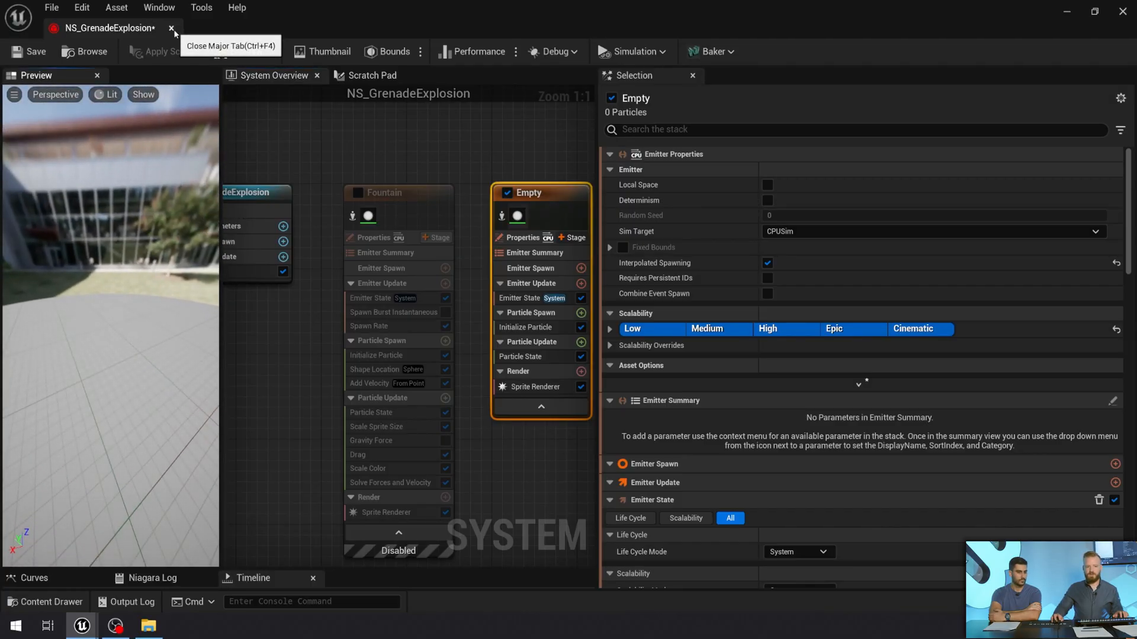
click(98, 75)
drag(479, 27, 576, 157)
drag(199, 138, 454, 11)
right_drag(343, 177, 442, 233)
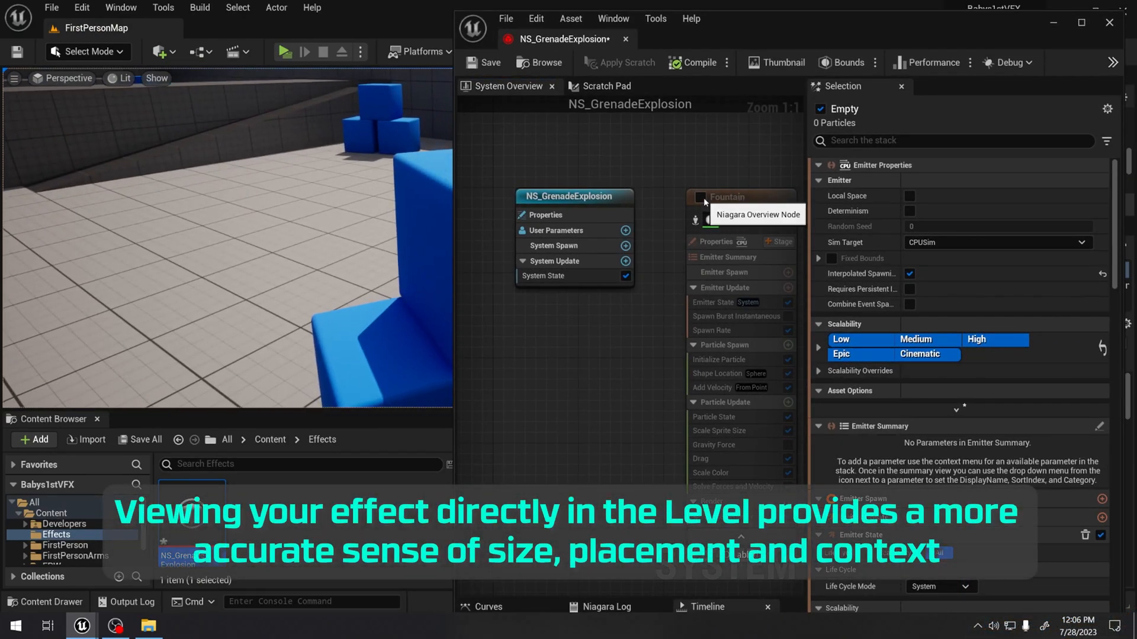
Temporarily enable the Fountain emitter to view it in the level, and disable it again
click(701, 198)
mouse_move(234, 262)
right_down()
mouse_move(213, 246)
mouse_move(234, 263)
right_up()
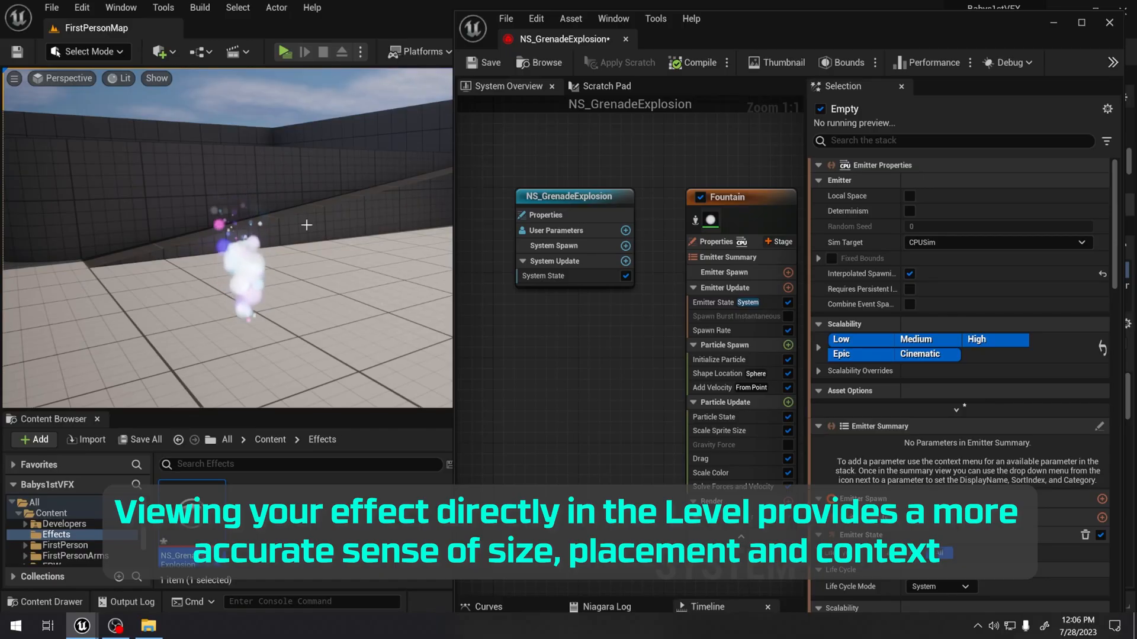
right_drag(624, 383, 470, 368)
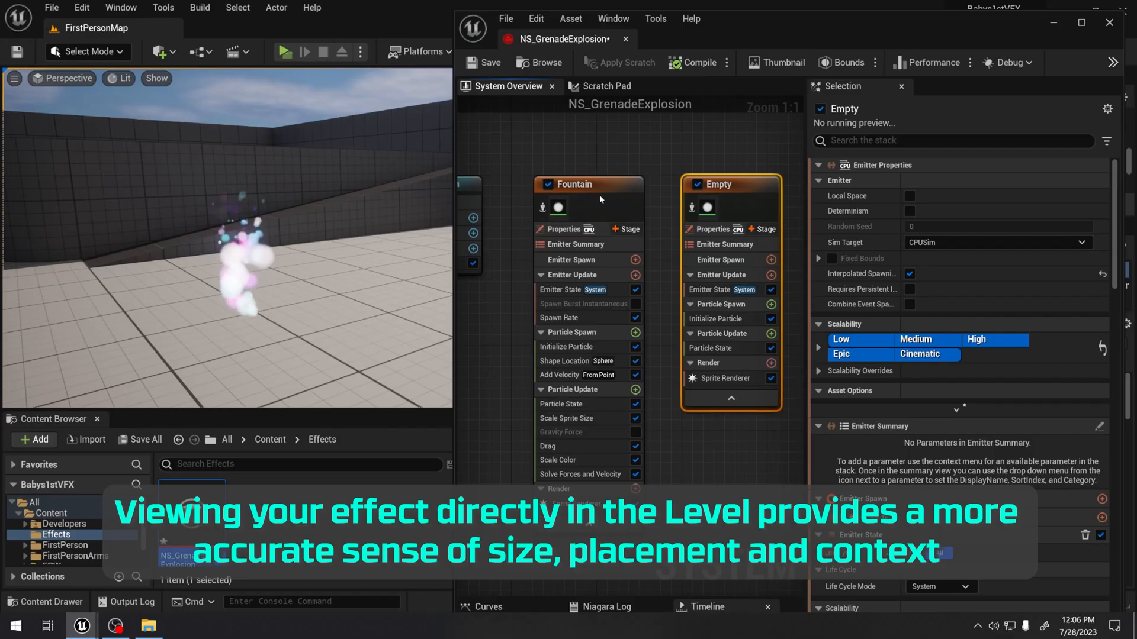
right_drag(577, 188, 515, 199)
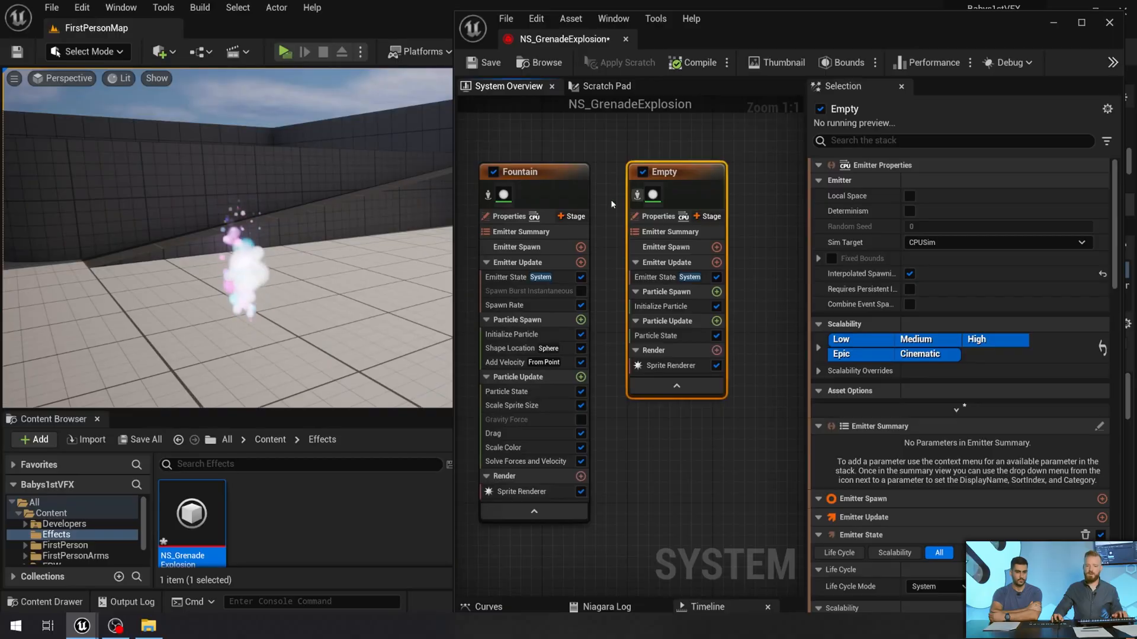
click(493, 172)
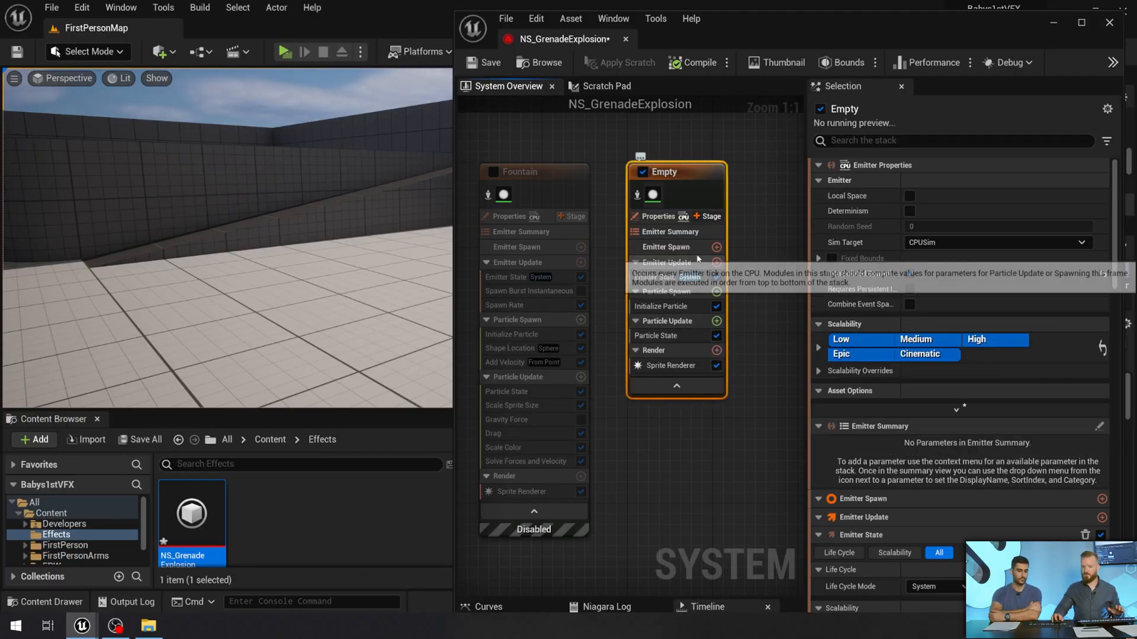
Add a Spawn Burst Instantaneous module to the Empty emitter's Emitter Update stage with a Spawn Count of 50
click(717, 247)
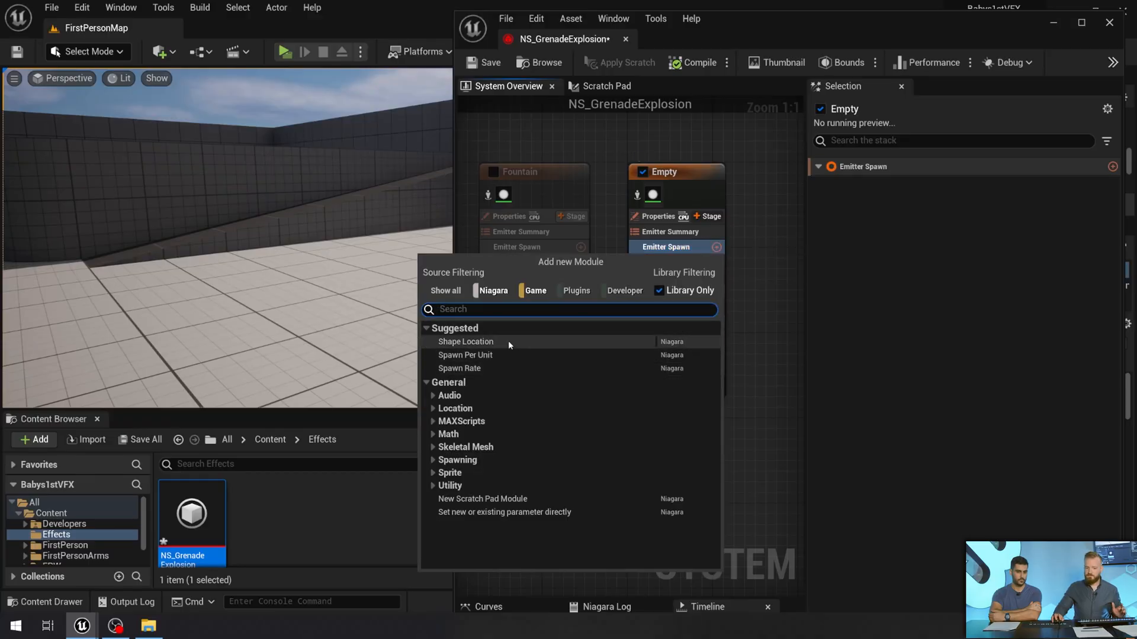
click(722, 270)
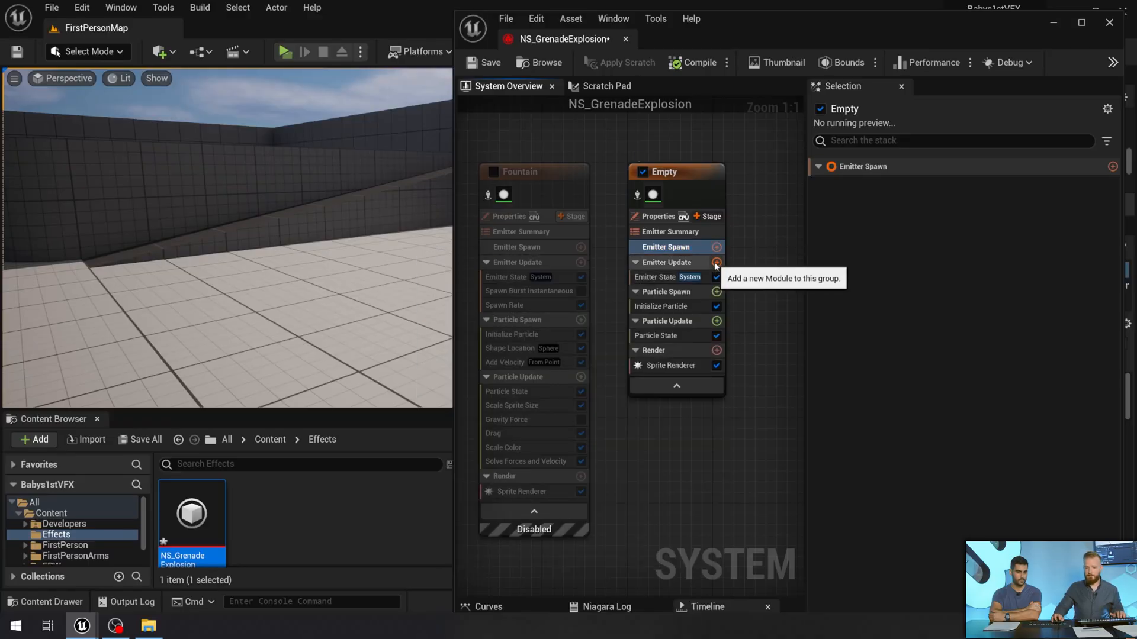
click(716, 263)
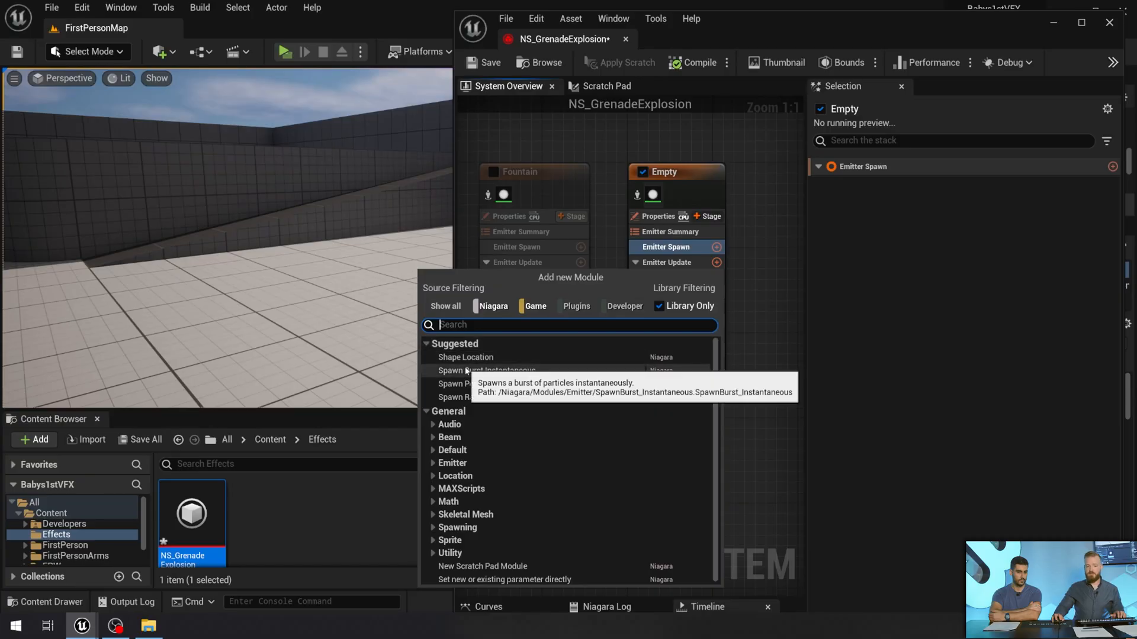
click(487, 371)
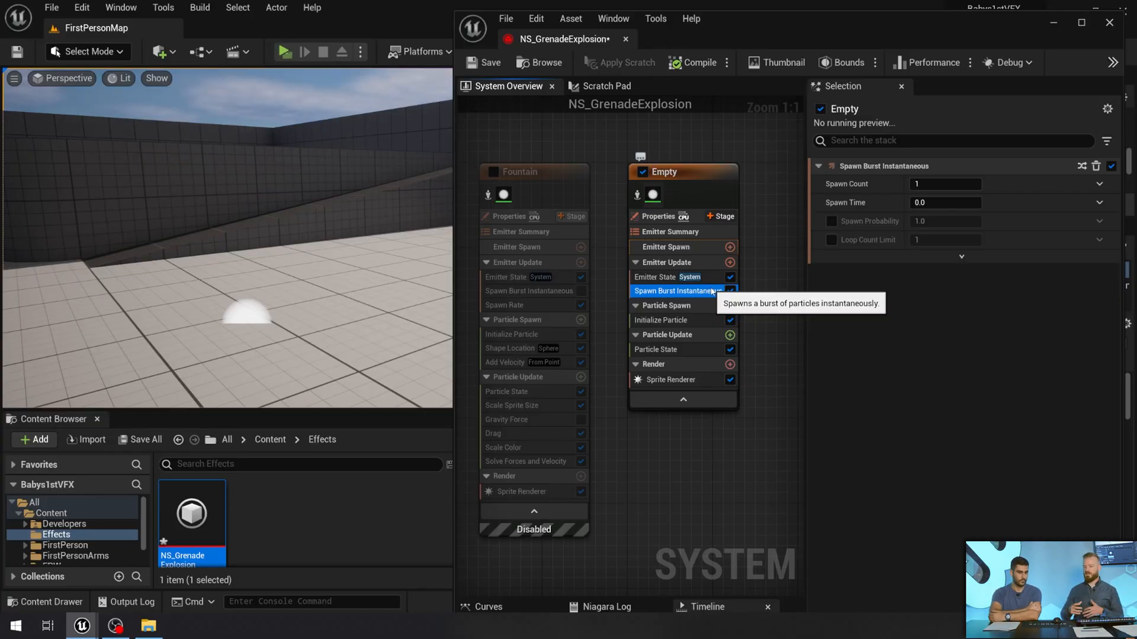
click(944, 184)
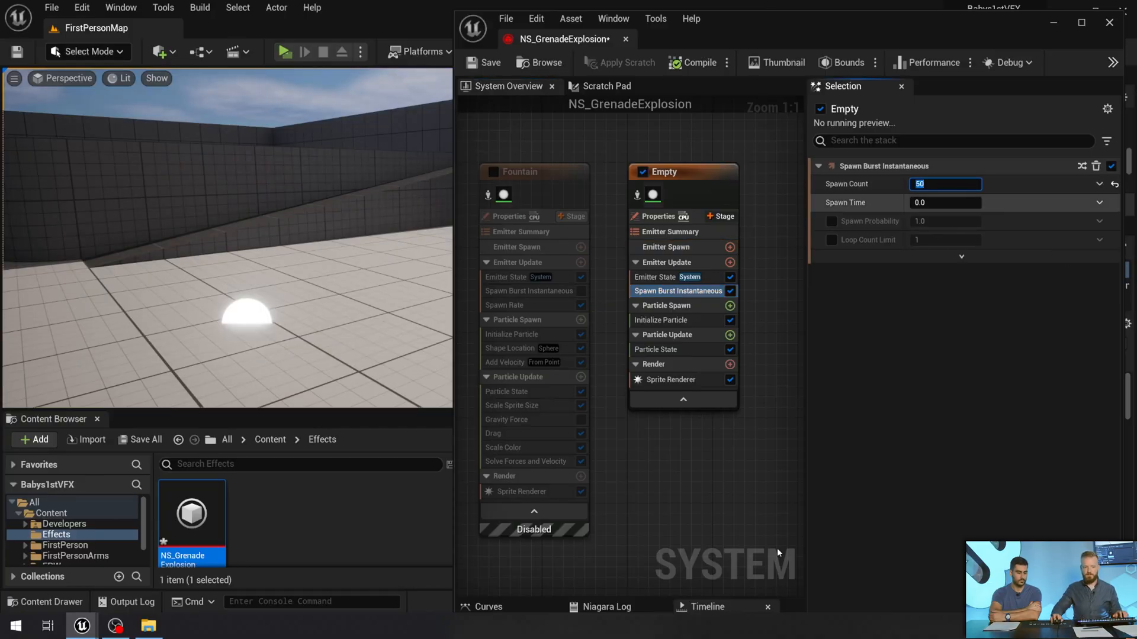
Add an Add Velocity module to the Empty emitter's Particle Spawn stage and fix its missing SolveForcesAndVelocity dependency
key(w)
right_drag(163, 255, 205, 286)
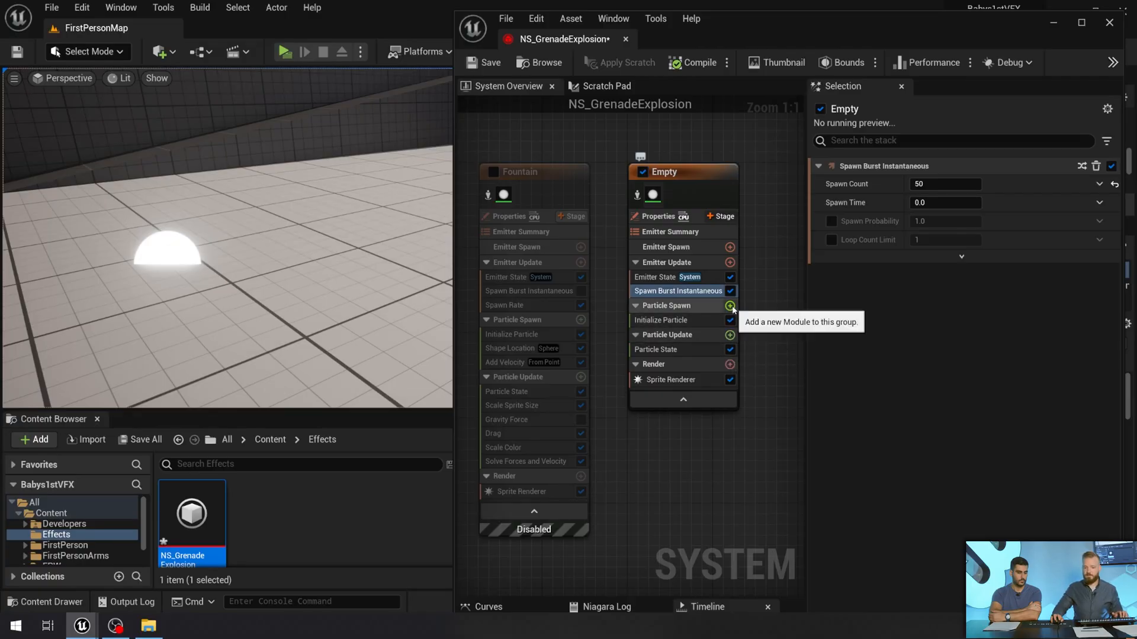
click(731, 307)
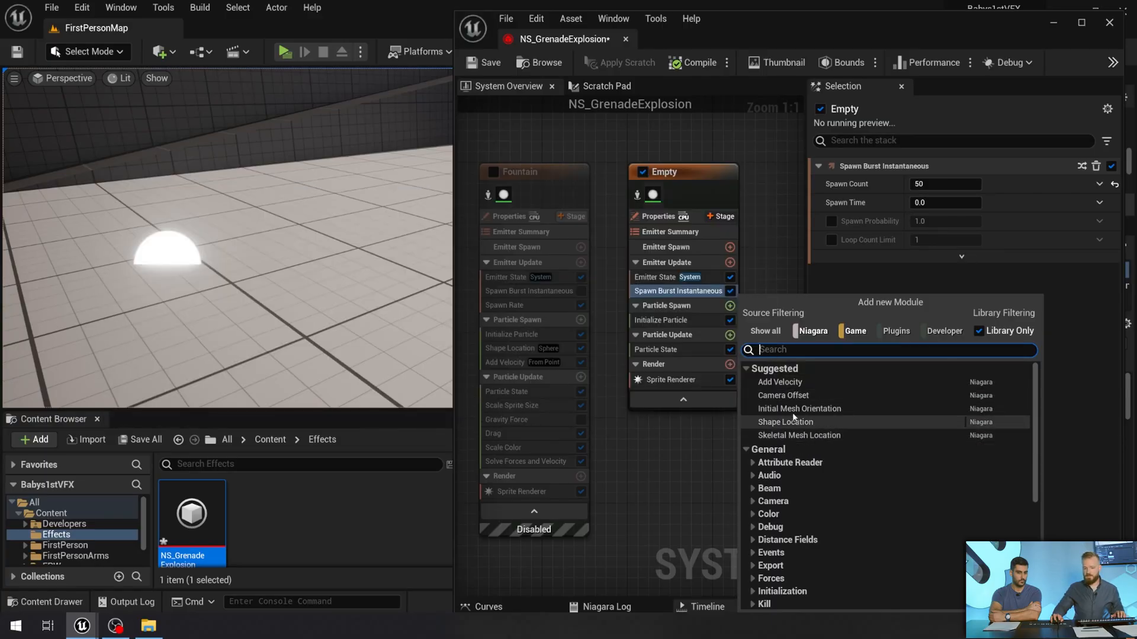
click(780, 382)
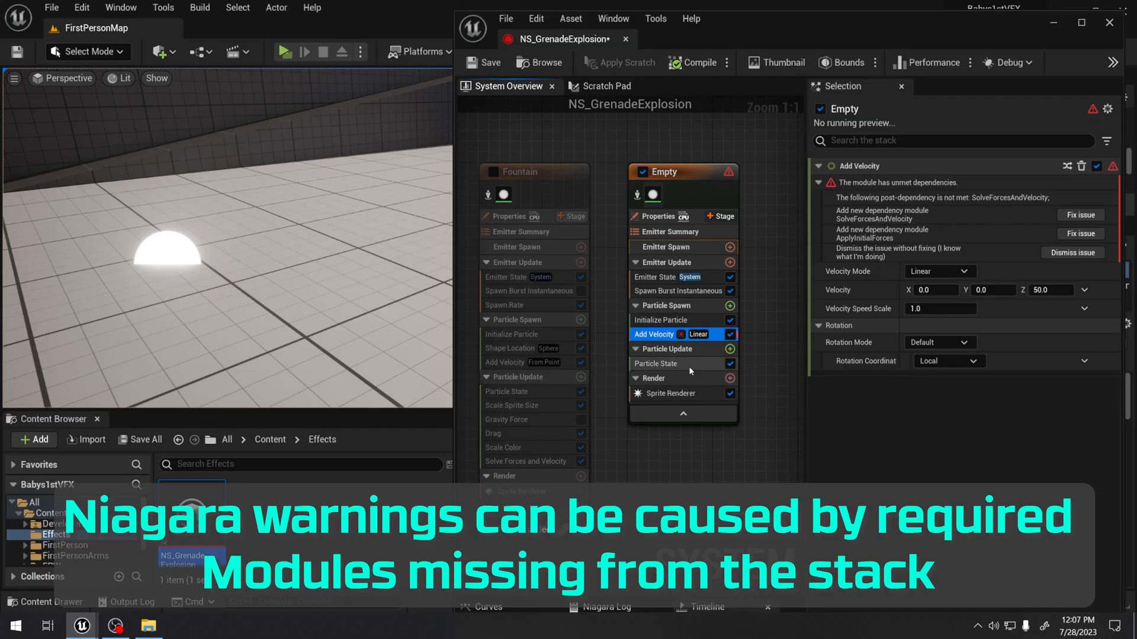
click(1080, 214)
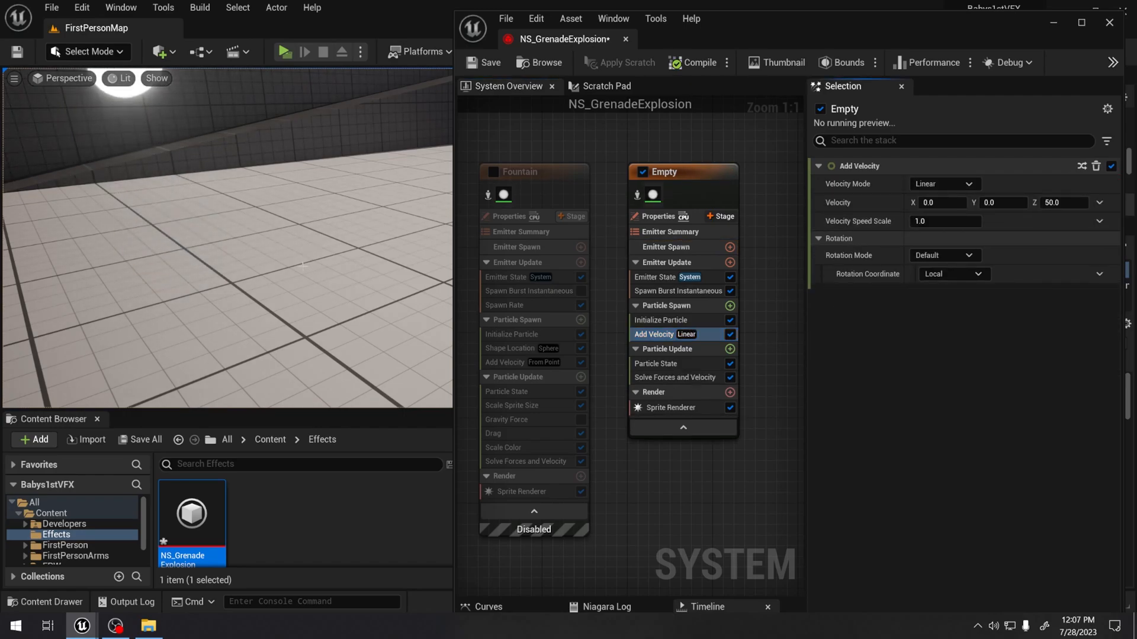
Drive the Add Velocity module's Velocity with a Random Range Vector
right_drag(77, 235, 64, 205)
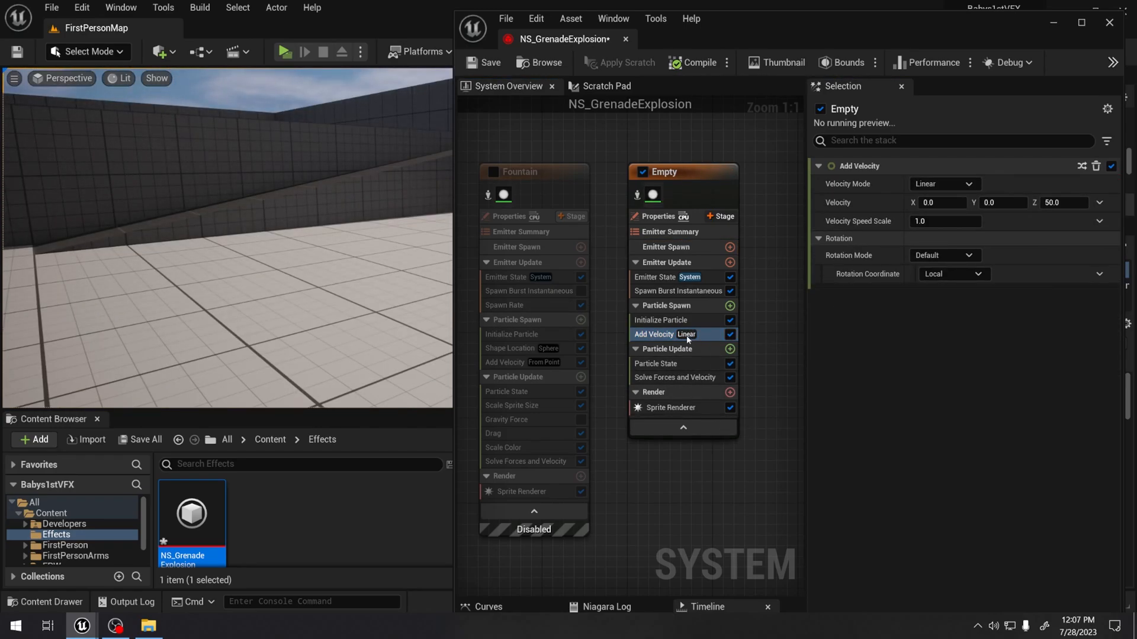
click(956, 184)
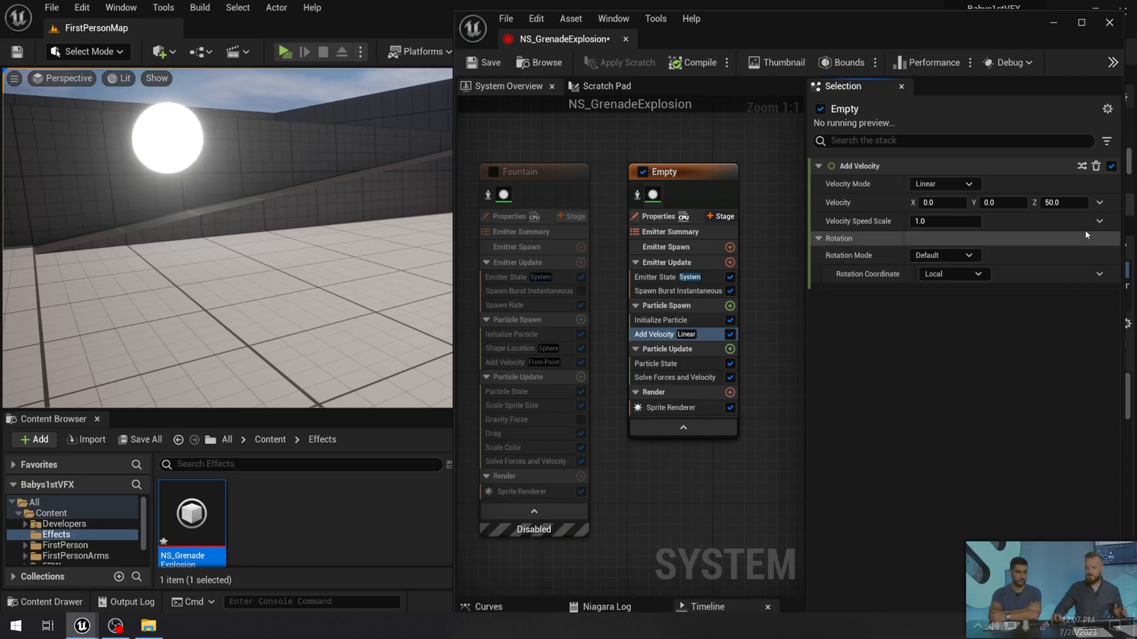
click(1099, 202)
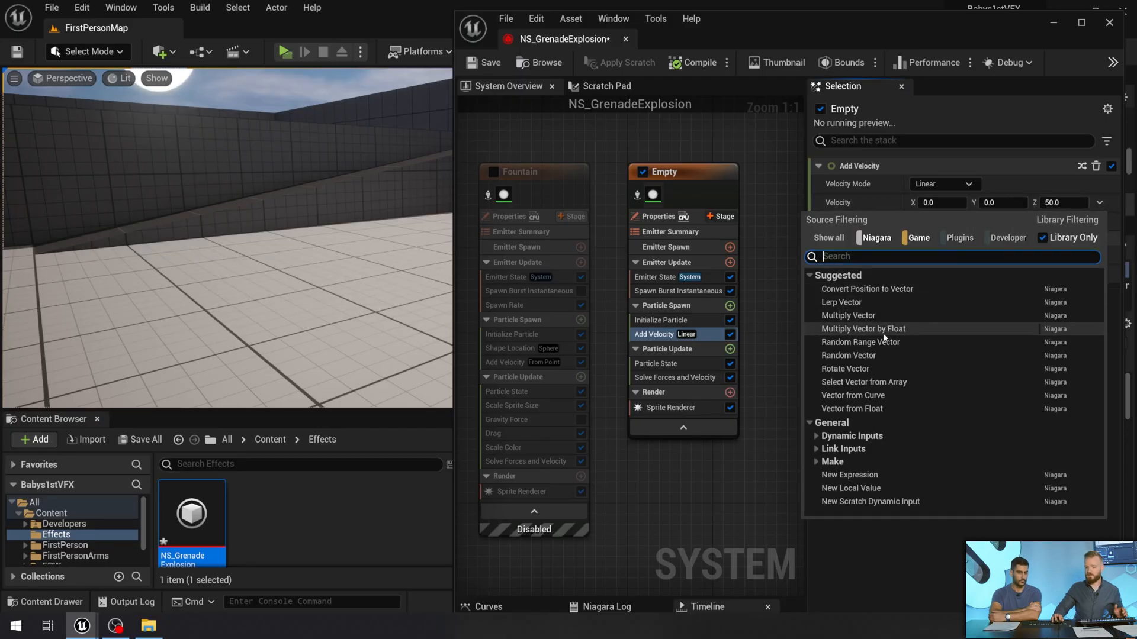
click(871, 343)
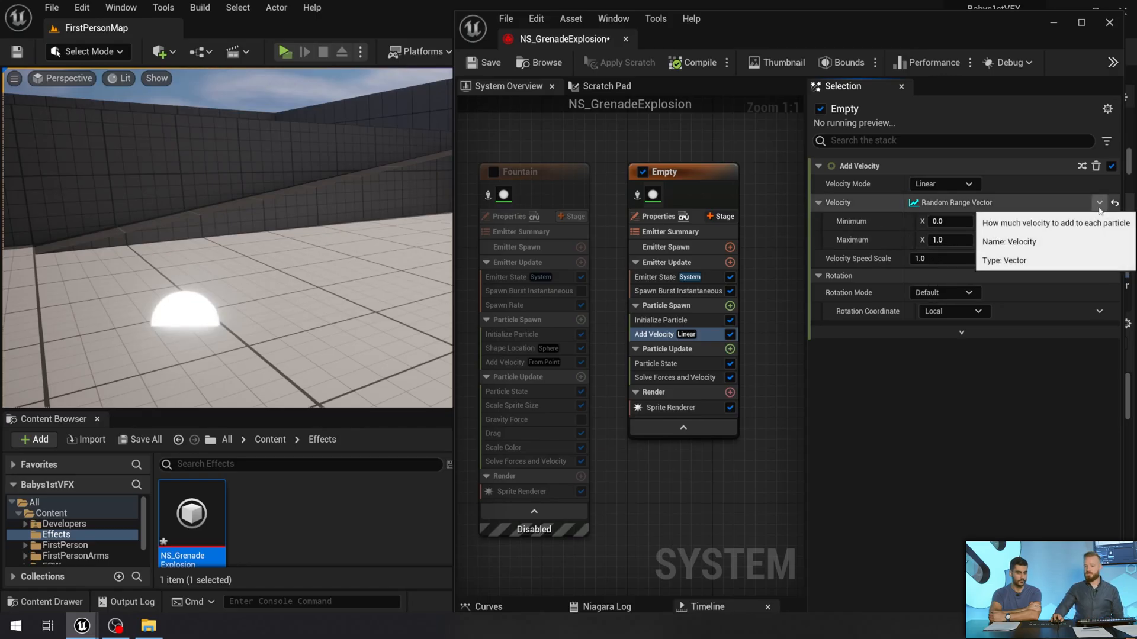
click(1099, 220)
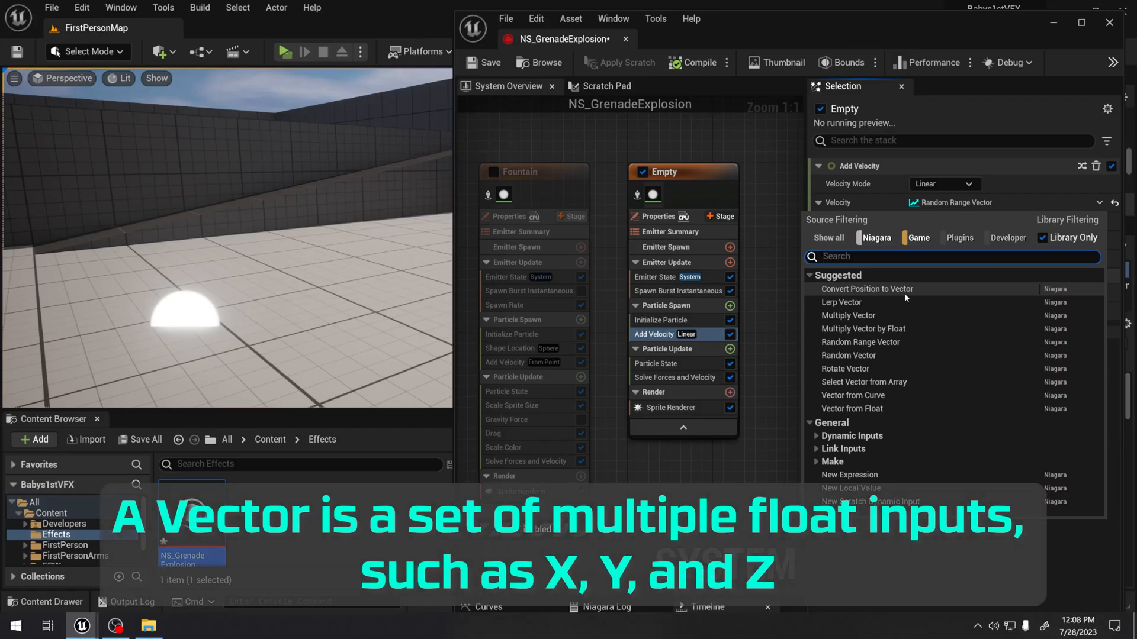
click(1065, 142)
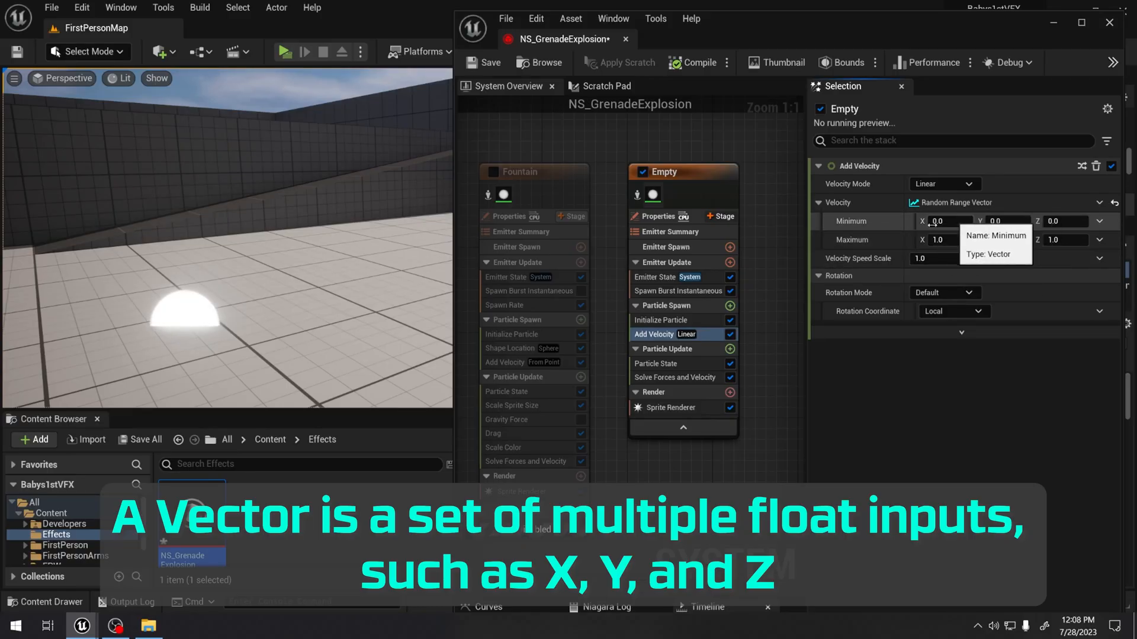
Set the random velocity range's X values to 500 for Minimum and -500 for Maximum
text(500)
key(Return)
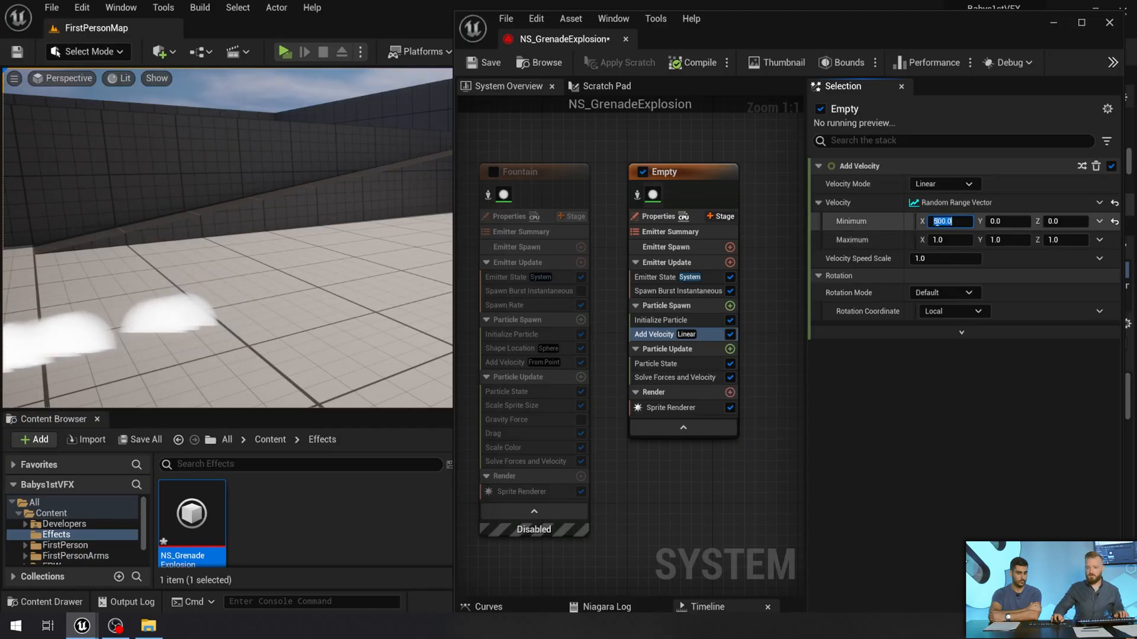
click(951, 239)
text(-500)
key(Return)
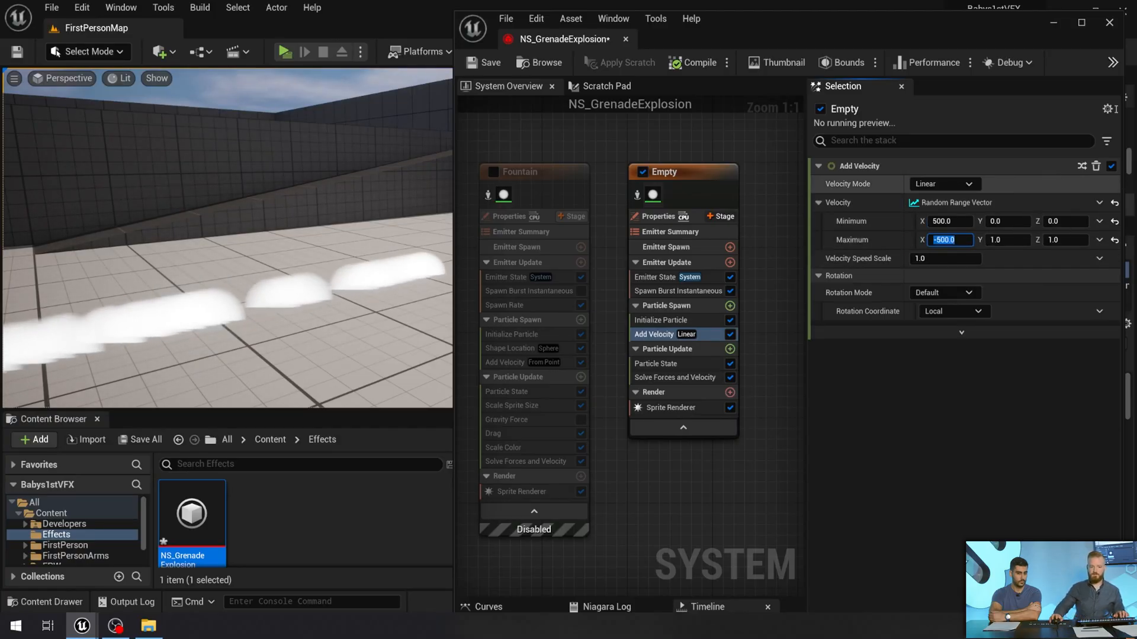
mouse_move(354, 314)
right_down()
mouse_move(409, 311)
mouse_move(354, 315)
right_up()
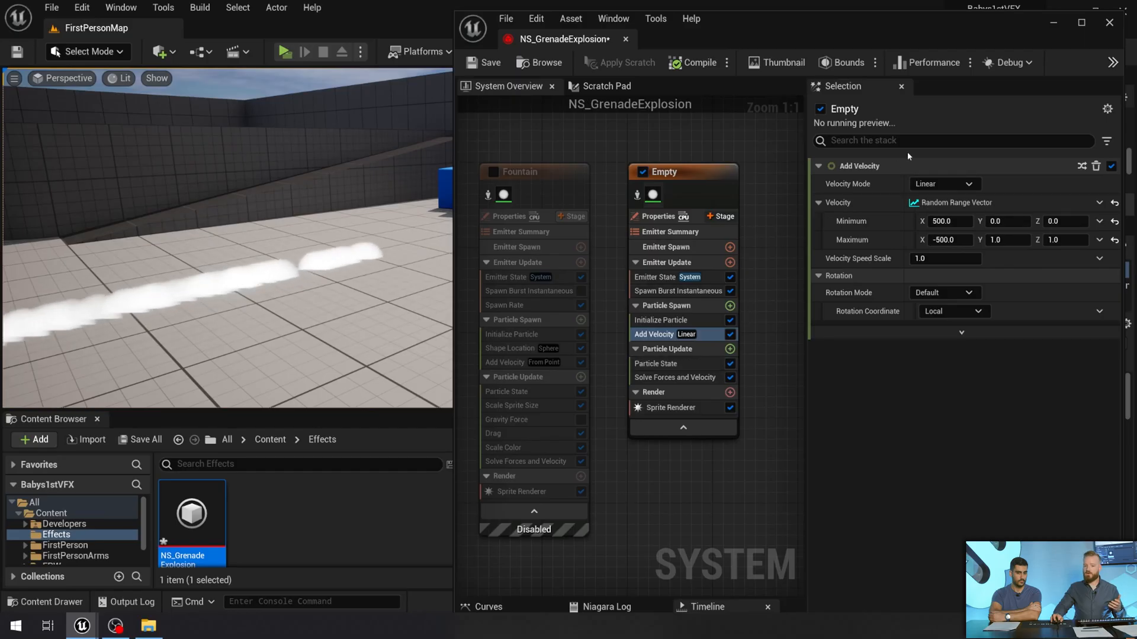
Switch the Add Velocity module's Velocity Mode to From Point and set Velocity Speed to 1200
click(943, 183)
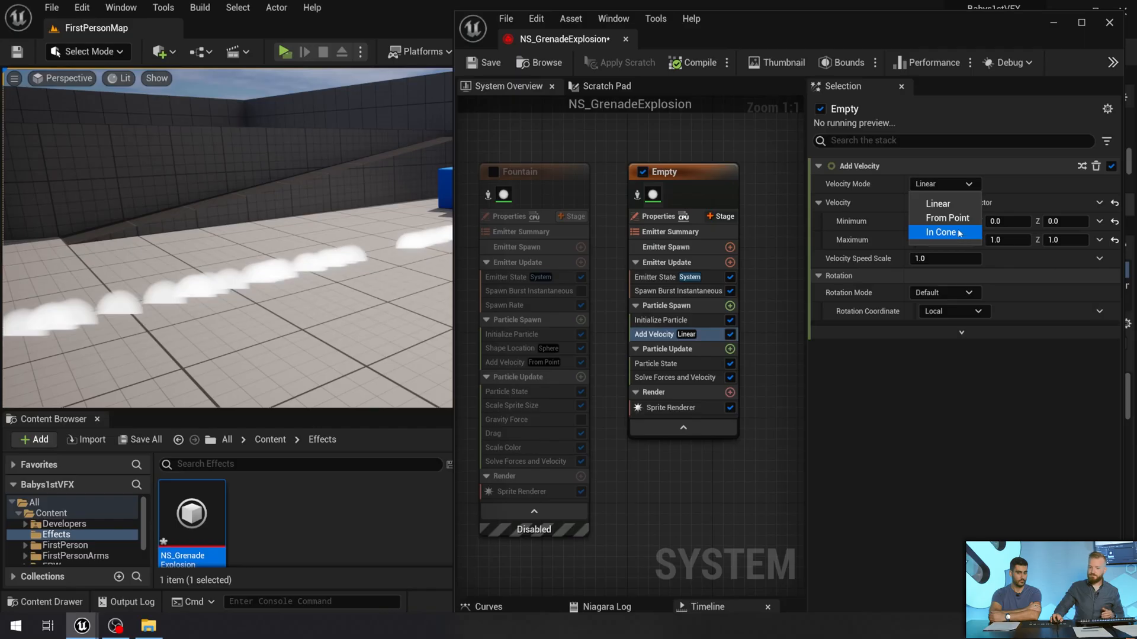
click(955, 222)
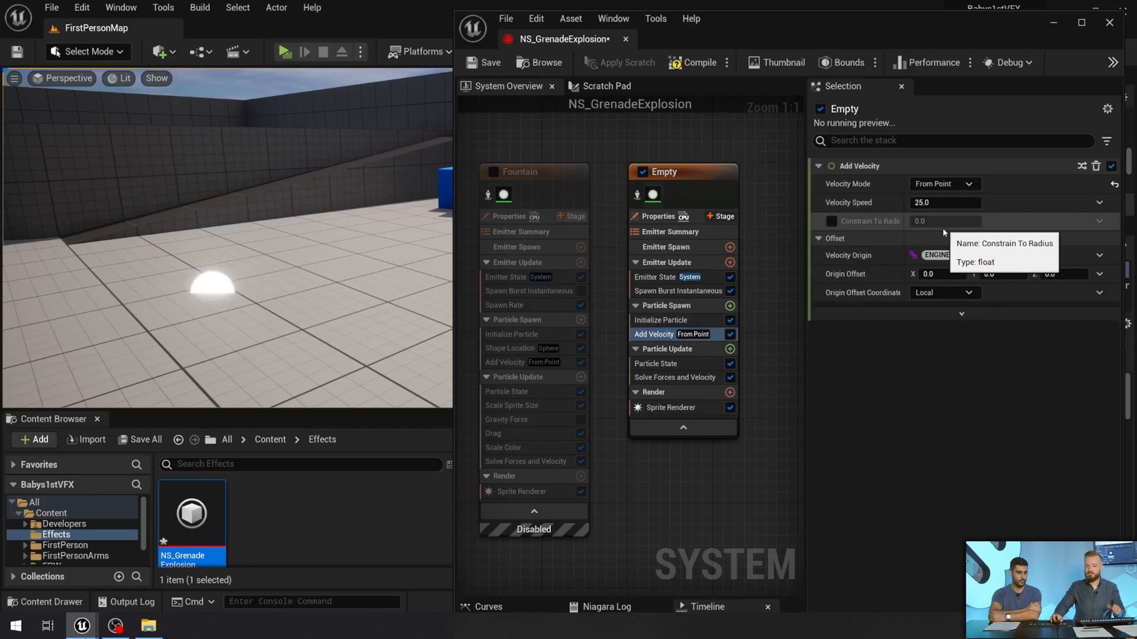
click(946, 202)
text(500)
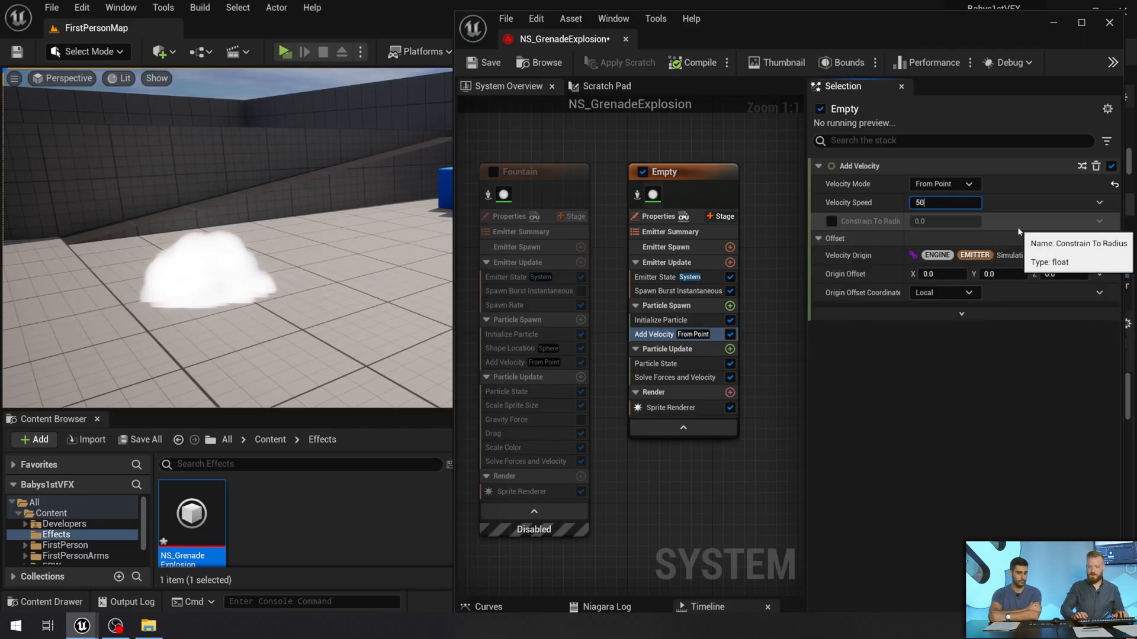
key(Return)
text(1200)
key(Return)
Restart the Niagara effect twice and examine the particle burst in the level from different viewpoints
mouse_move(438, 317)
right_down()
mouse_move(428, 290)
mouse_move(439, 317)
right_up()
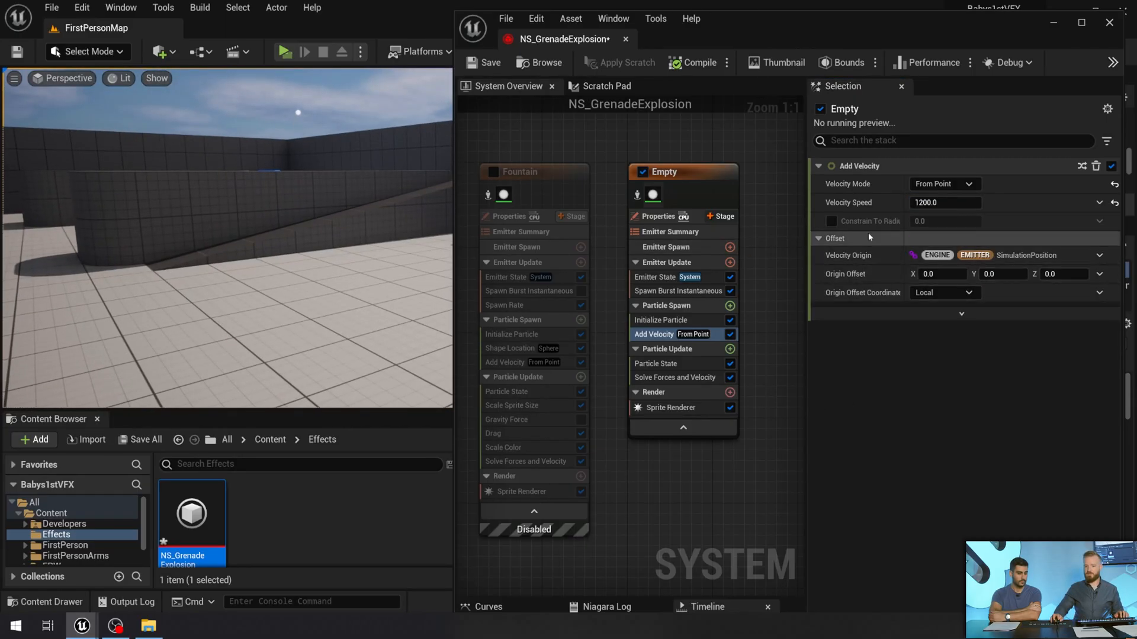
key(space)
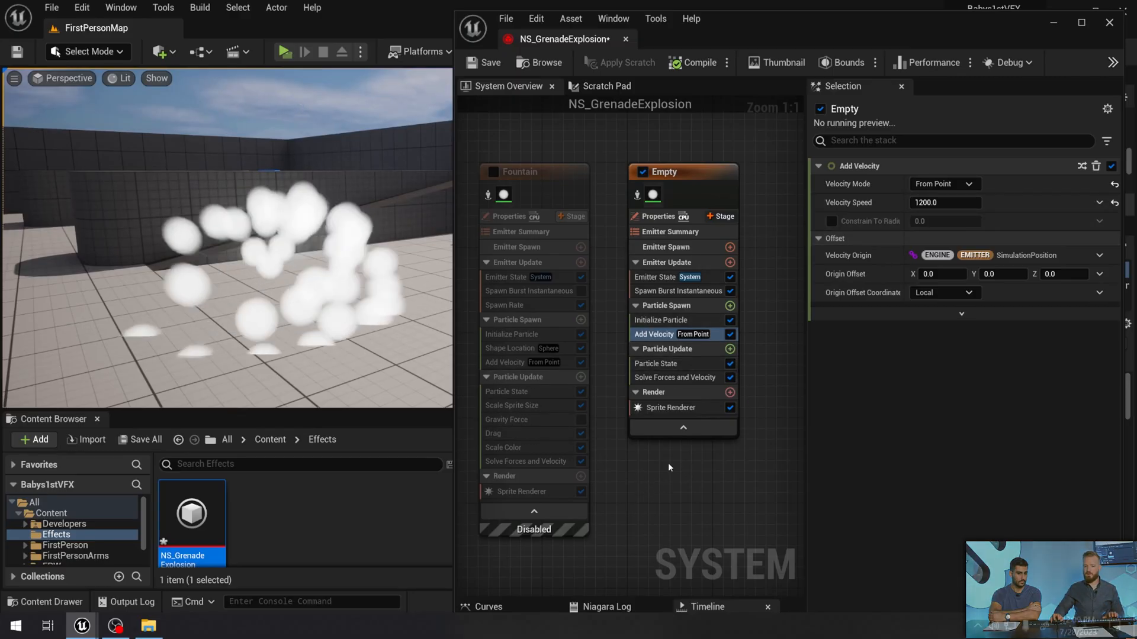
right_drag(213, 190, 333, 302)
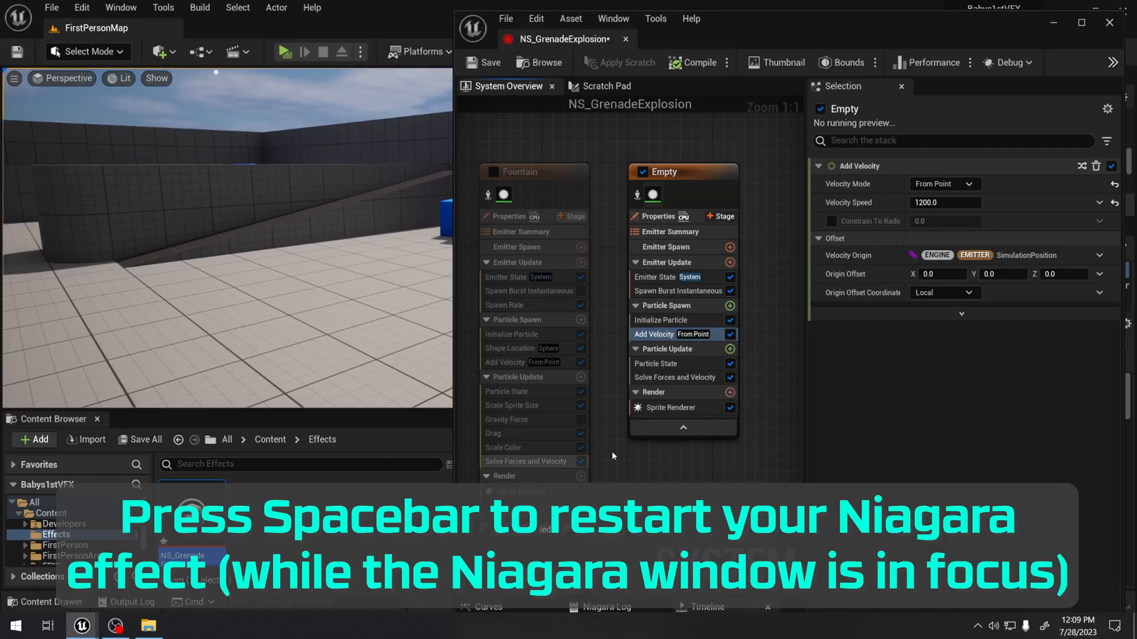
key(space)
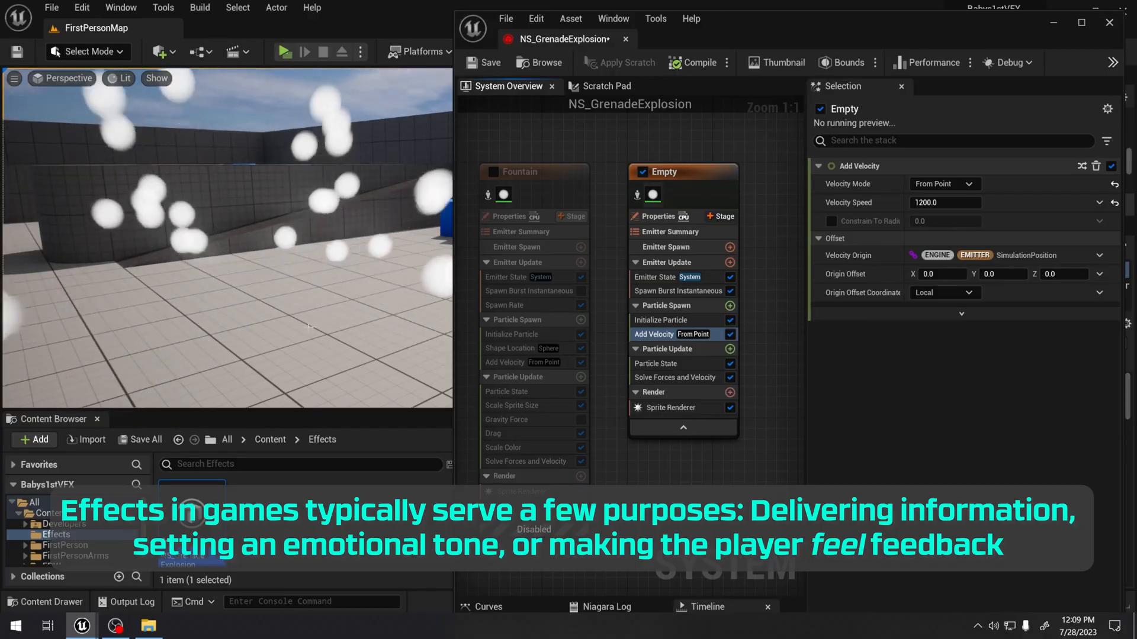
right_drag(135, 123, 117, 105)
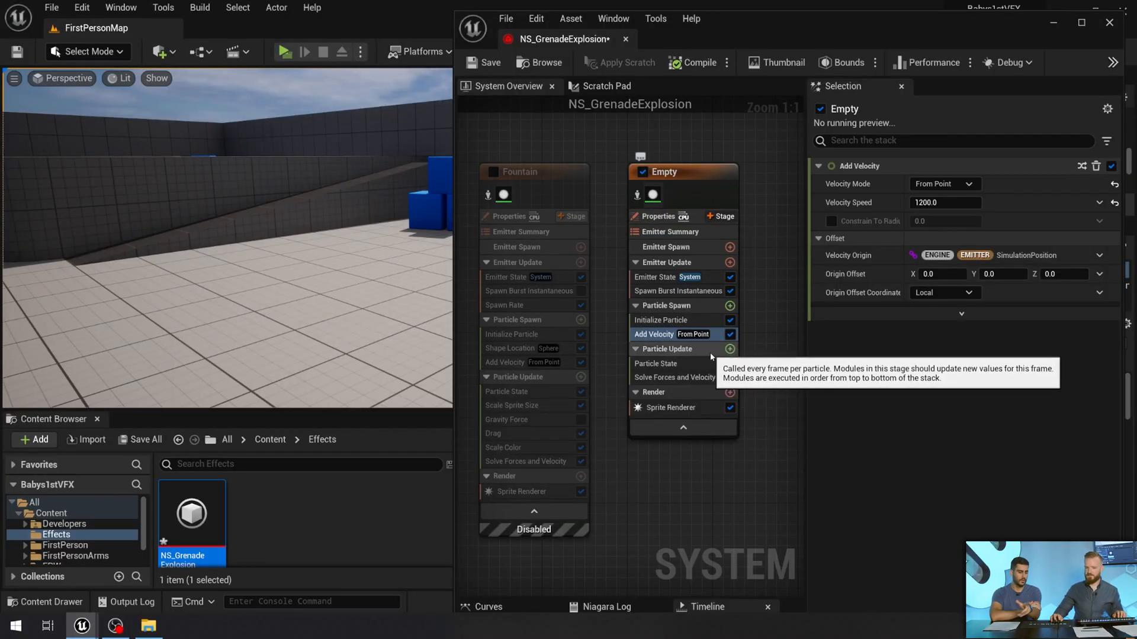
Add a Drag module to the Empty emitter's Particle Update stage
click(730, 349)
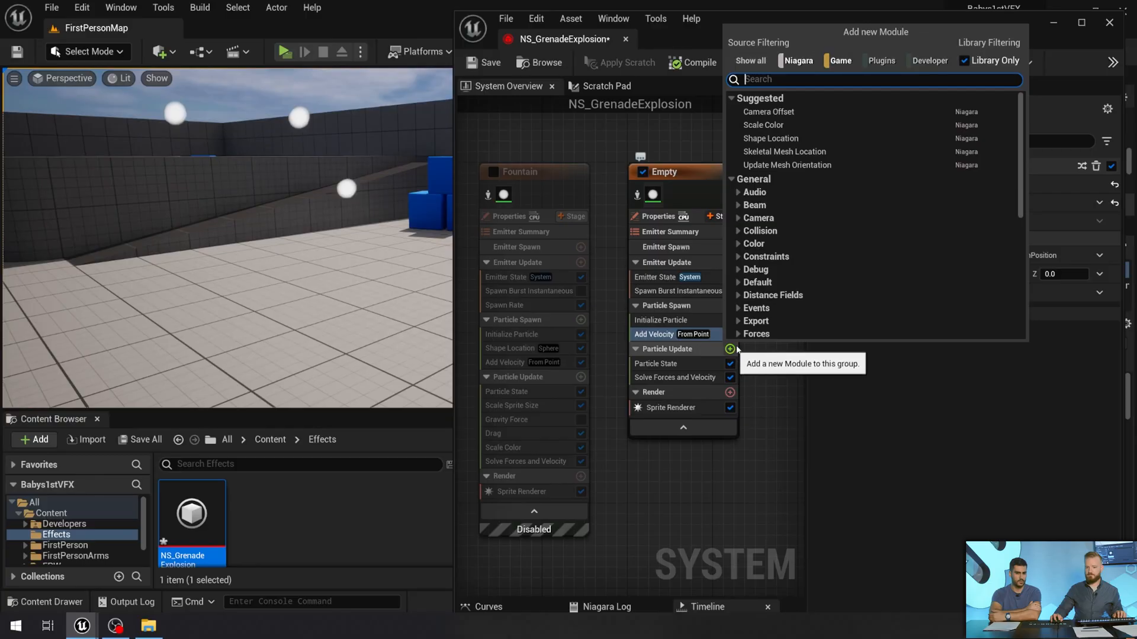
scroll(823, 260, down, 2)
scroll(821, 256, up, 1)
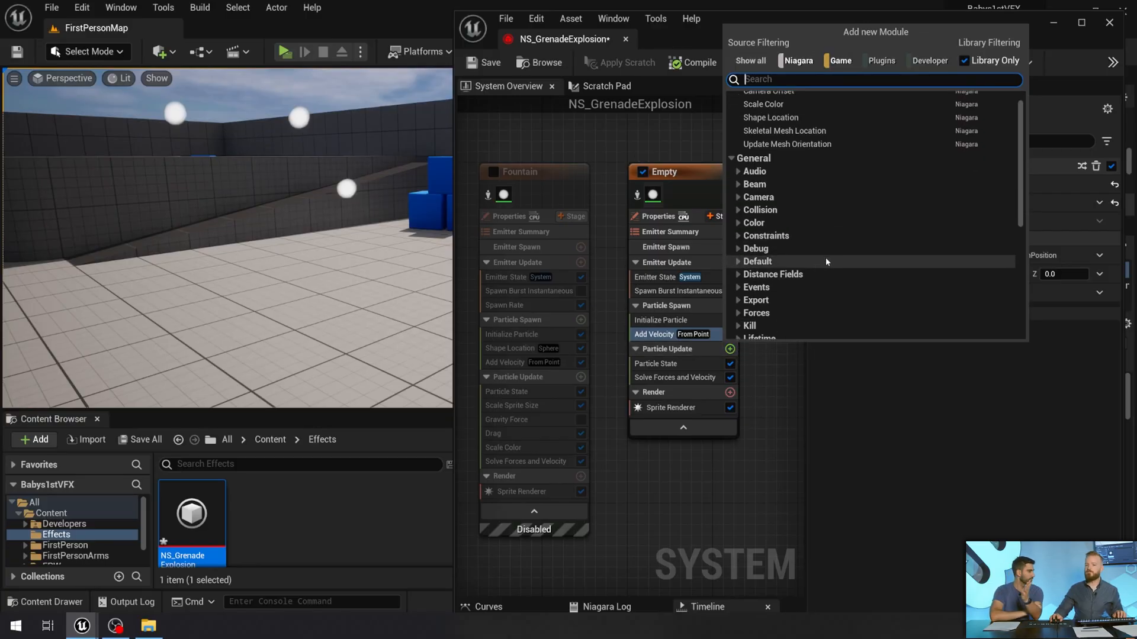
text(drag)
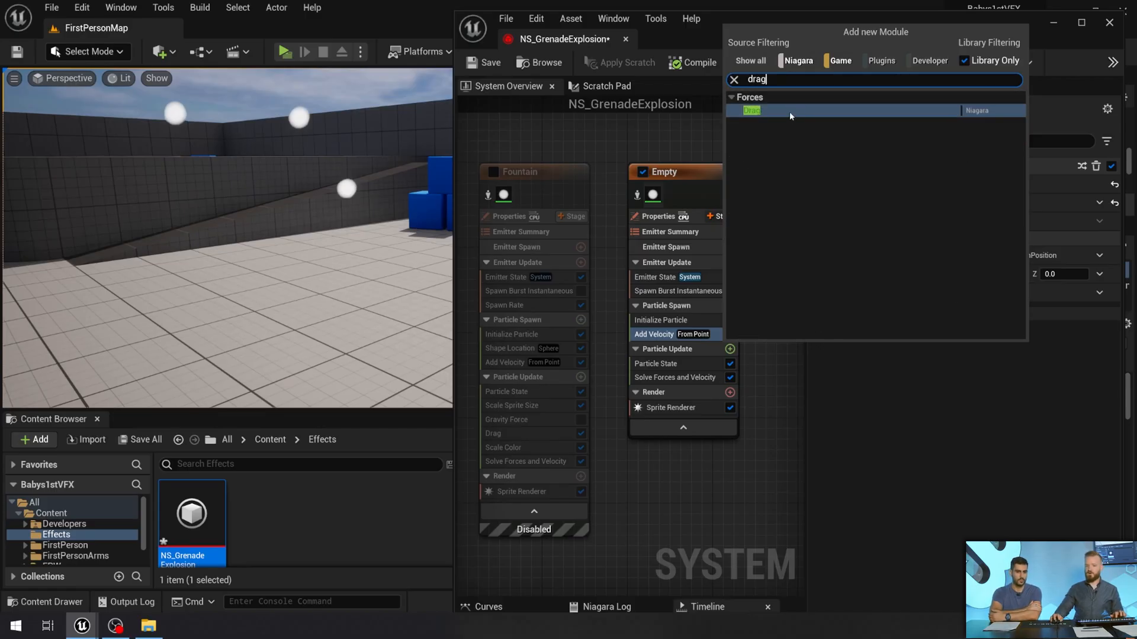
click(764, 111)
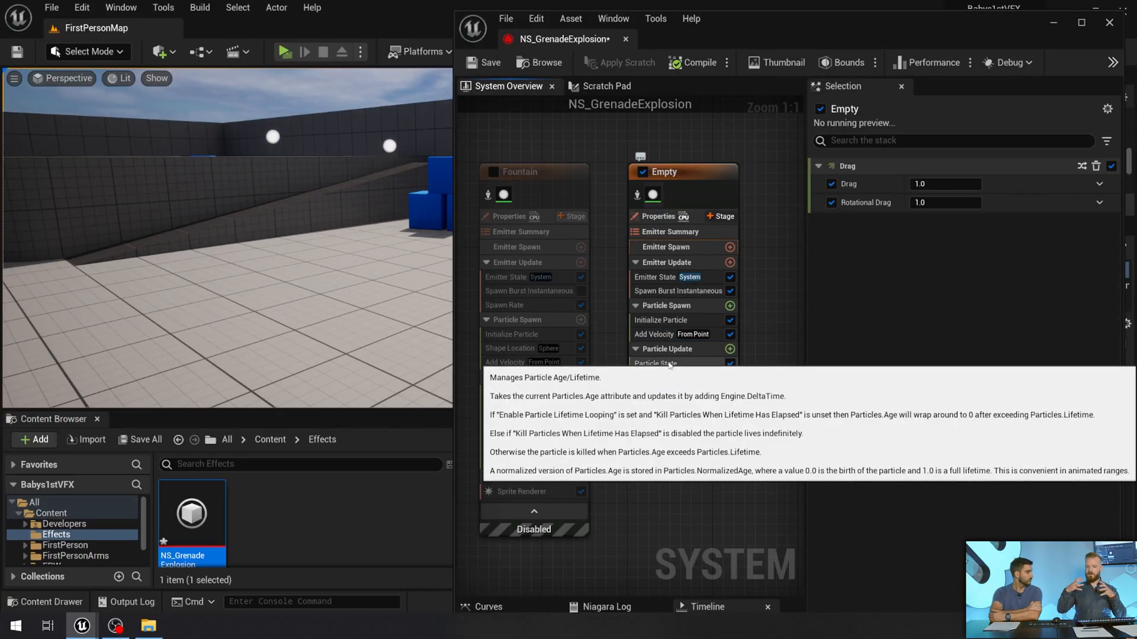
Set the Drag module's Drag value to 5
drag(948, 183, 955, 183)
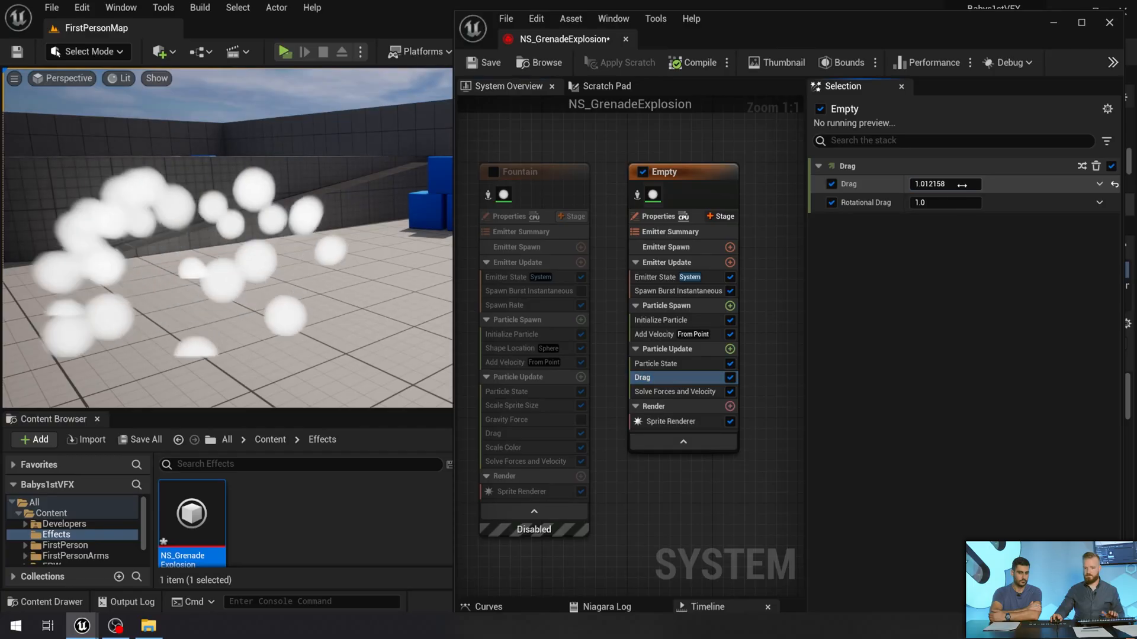
click(970, 184)
text(5)
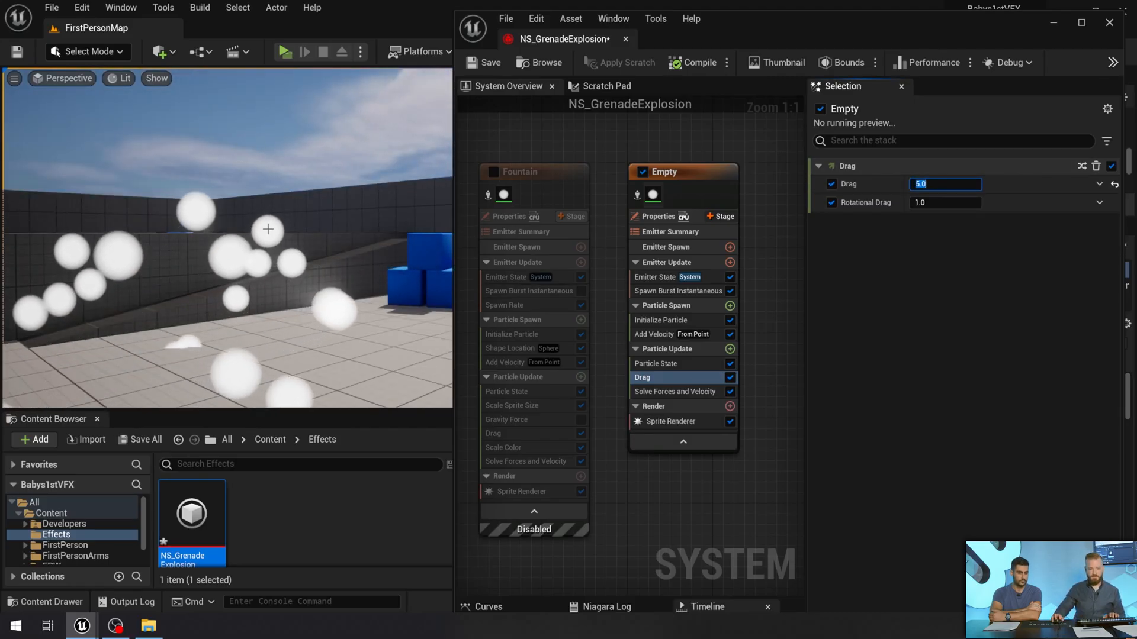
key(Return)
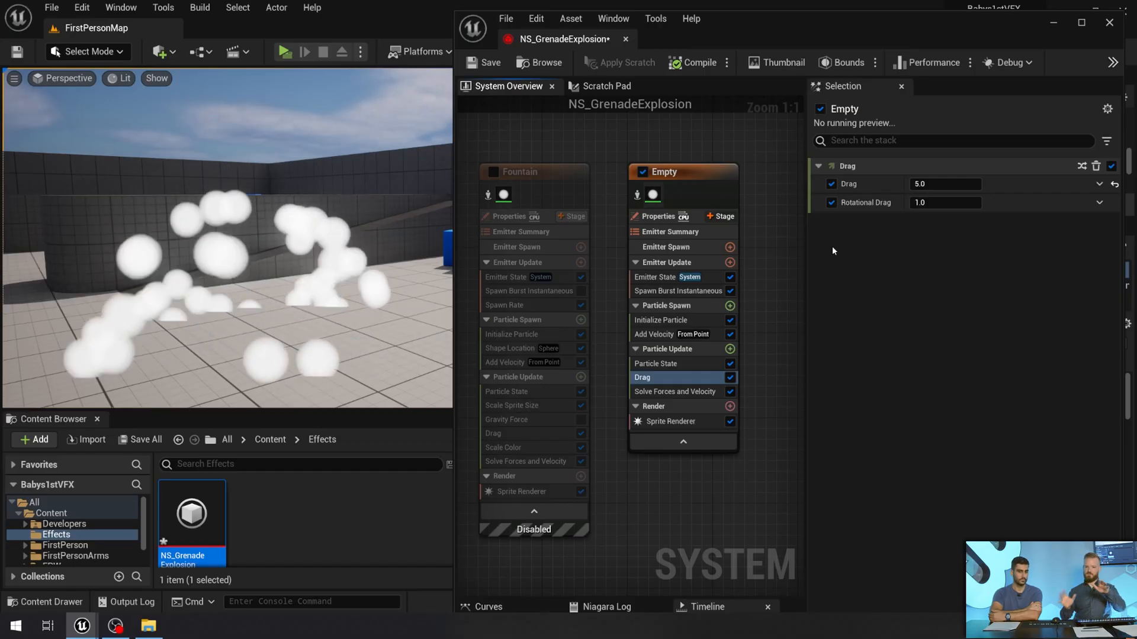
Drive the Drag module's Drag value with Float from Curve and set its Scale Curve to 5
click(1101, 185)
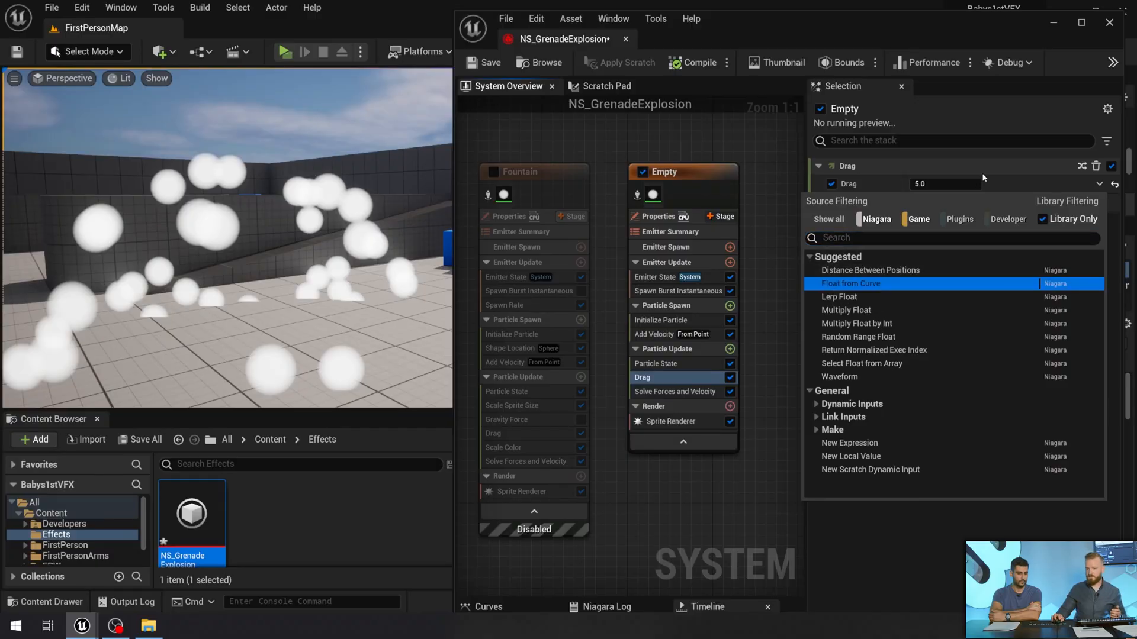
key(Return)
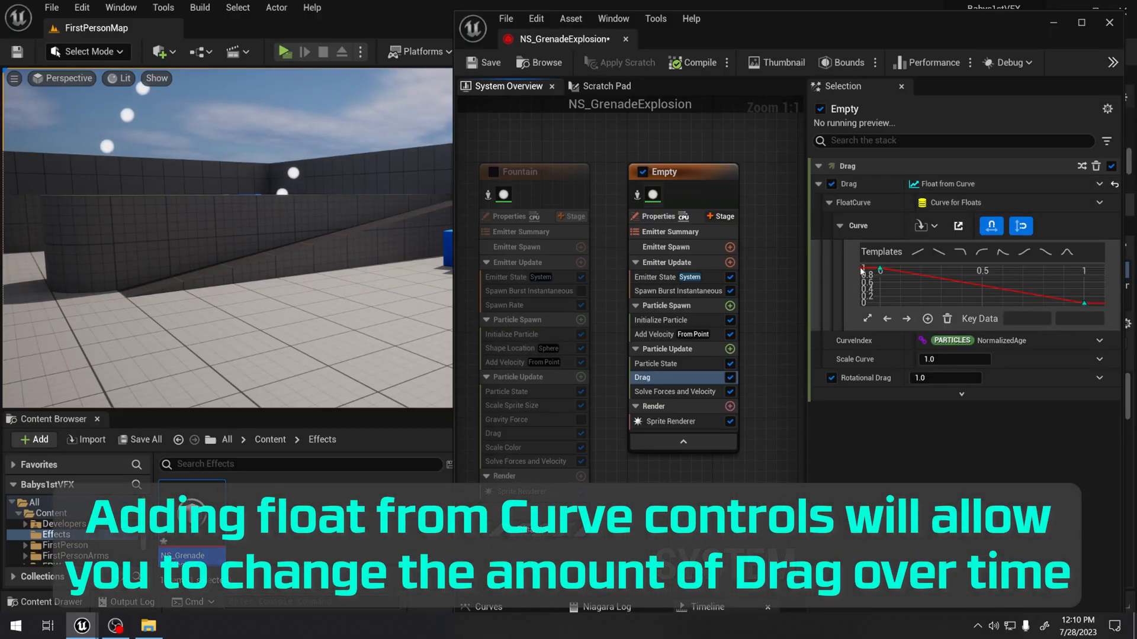
click(882, 270)
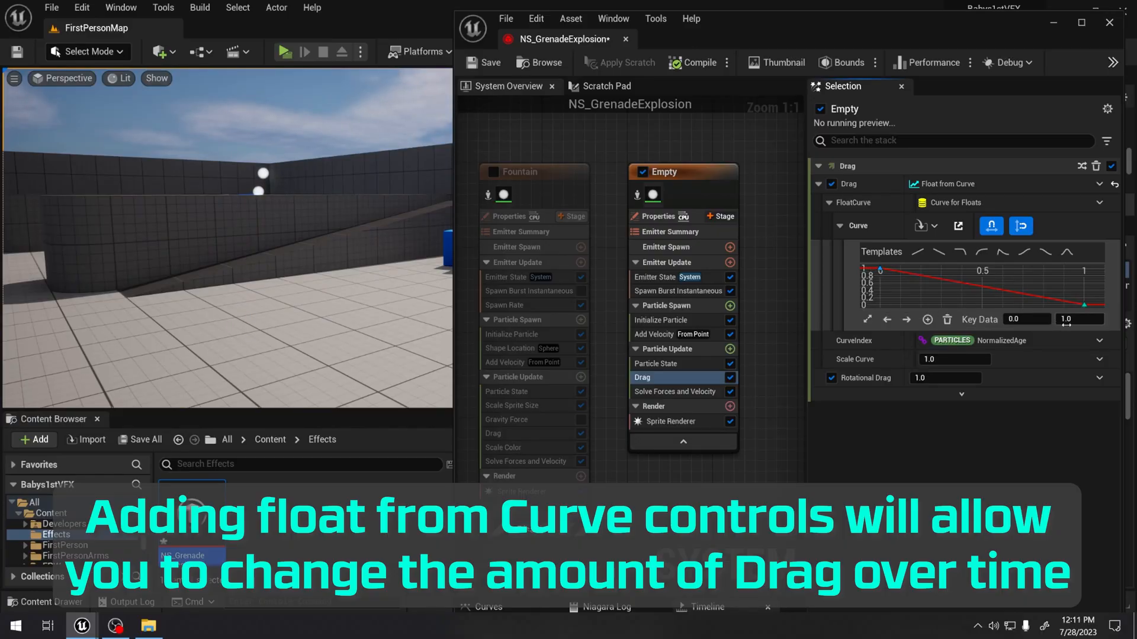
click(1085, 305)
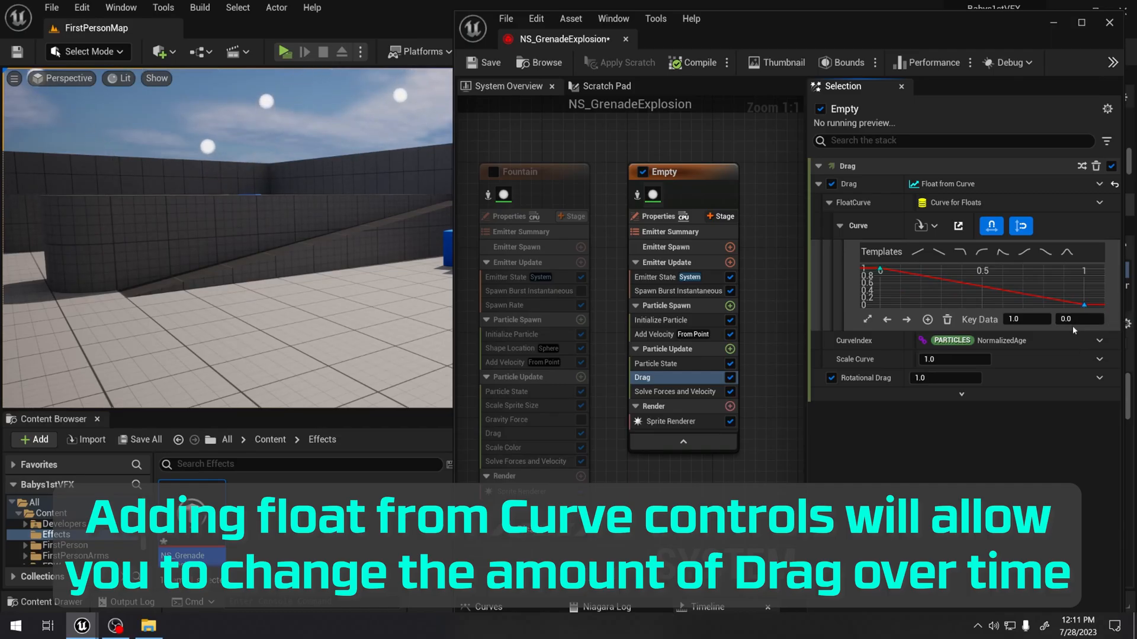
click(882, 271)
click(925, 360)
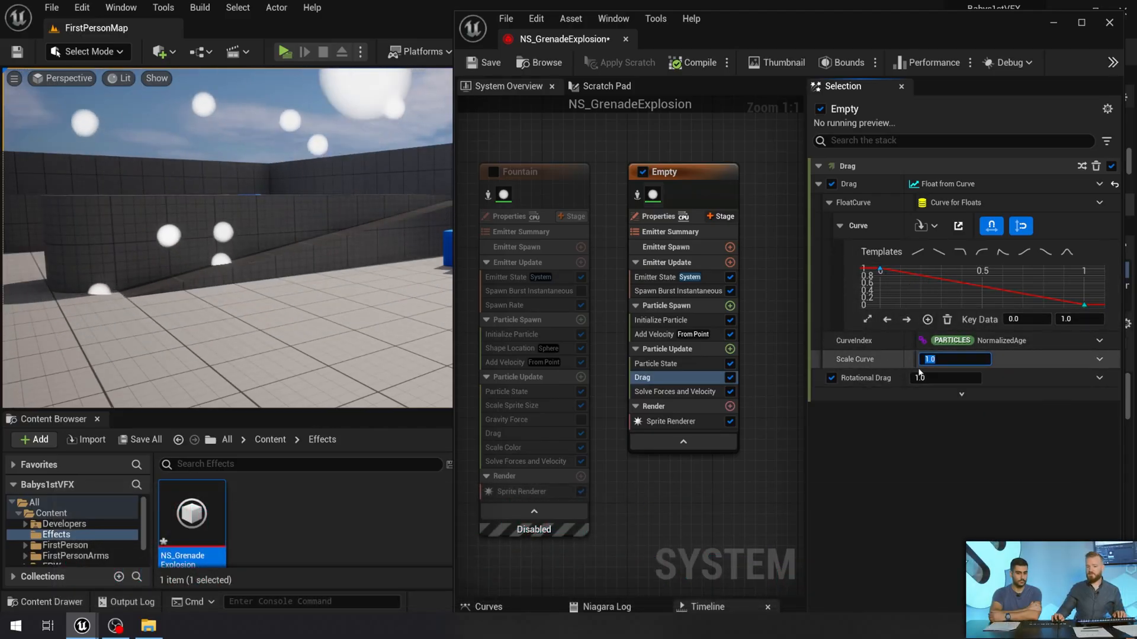
text(5)
key(Return)
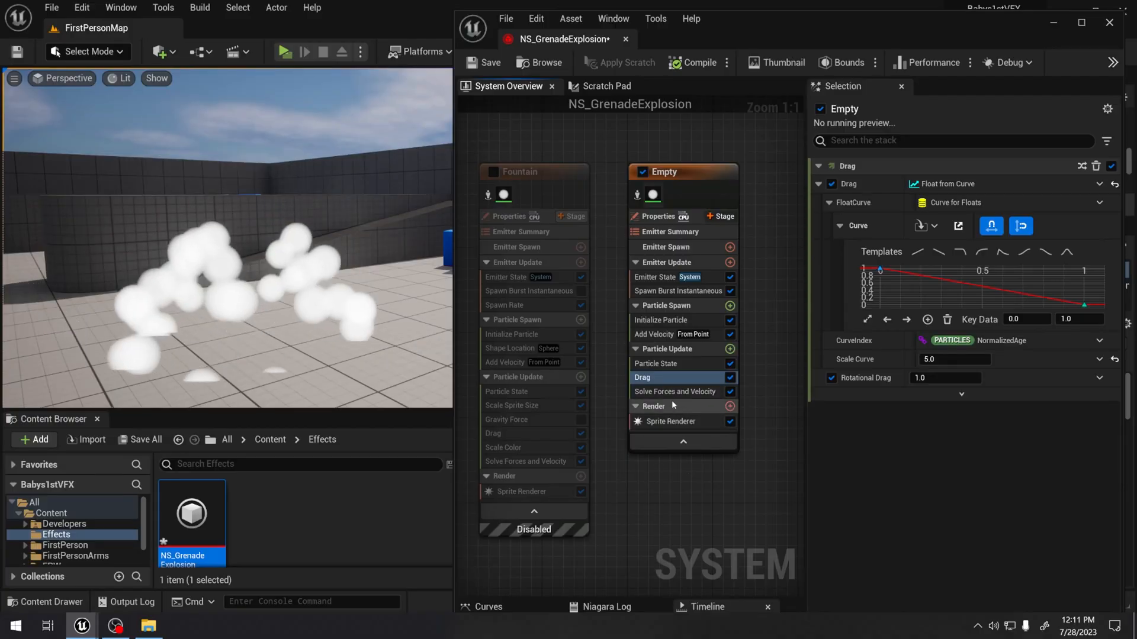
Add a Curl Noise Force module to the Empty emitter's Particle Update stage
click(730, 349)
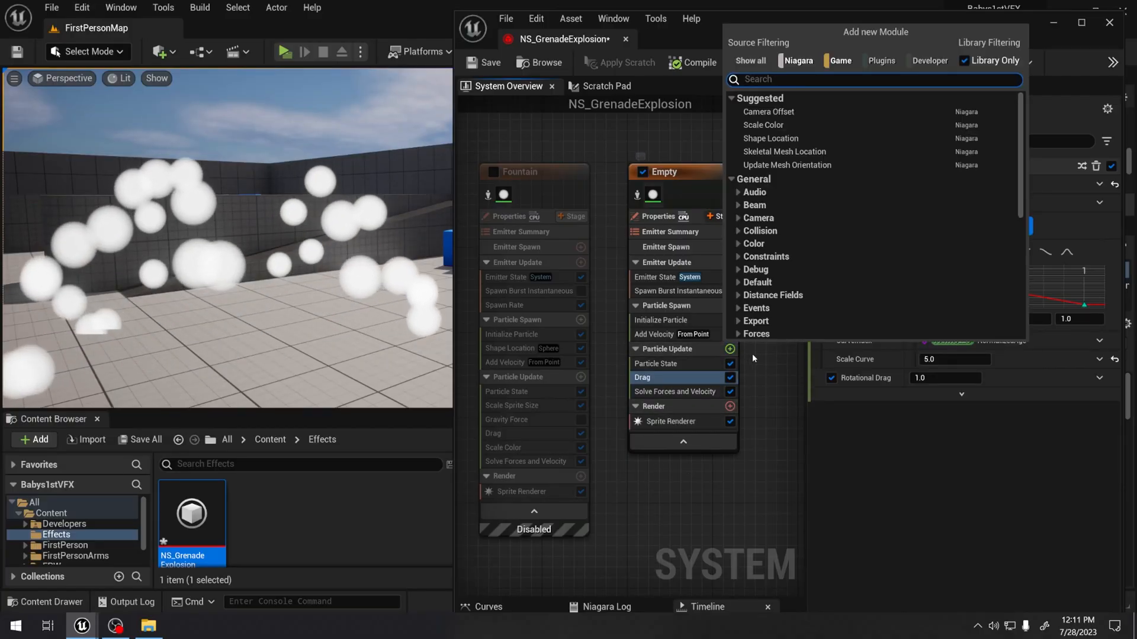
text(curl)
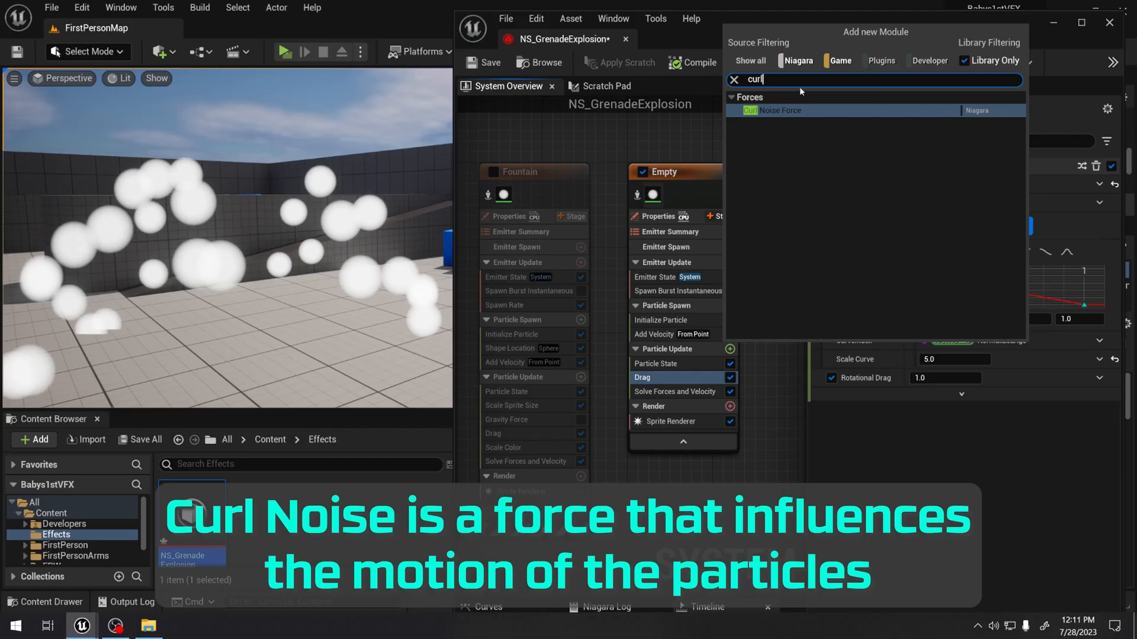
click(803, 110)
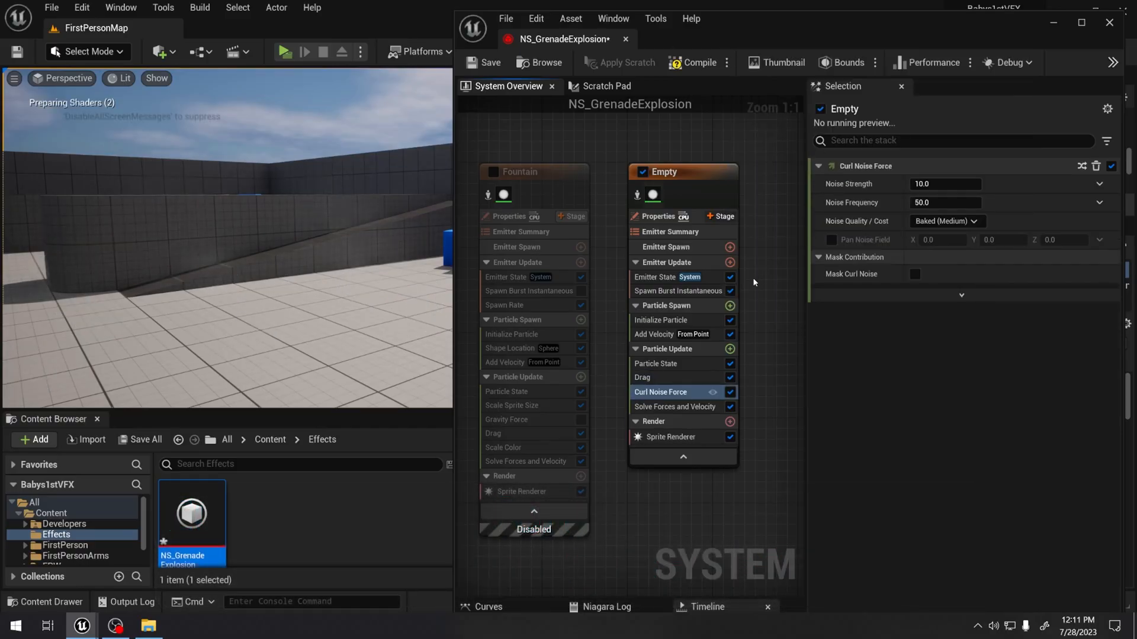
Try a Noise Strength of 5000 and a Noise Frequency of 5 on the Curl Noise Force, checking the burst in the level
click(954, 182)
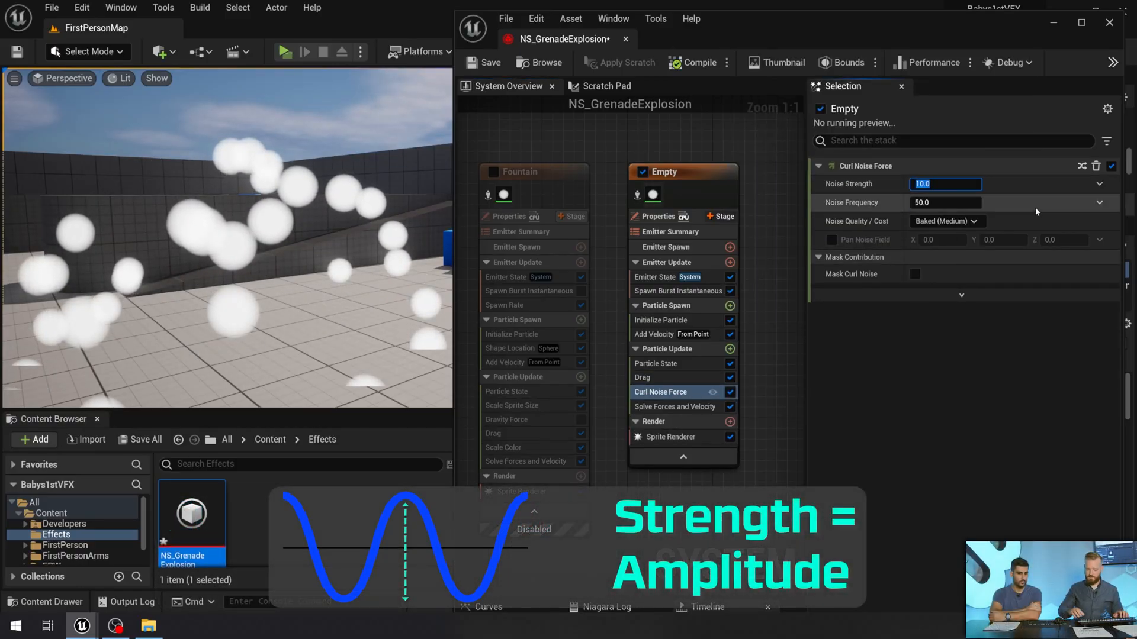
text(5000)
key(Return)
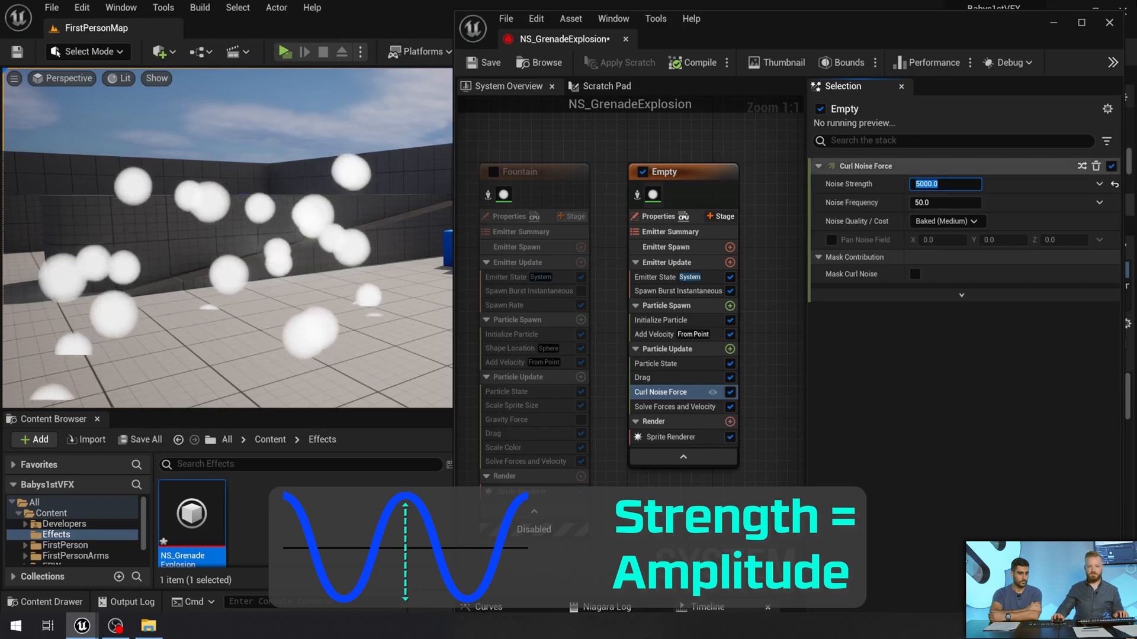
right_drag(418, 386, 435, 386)
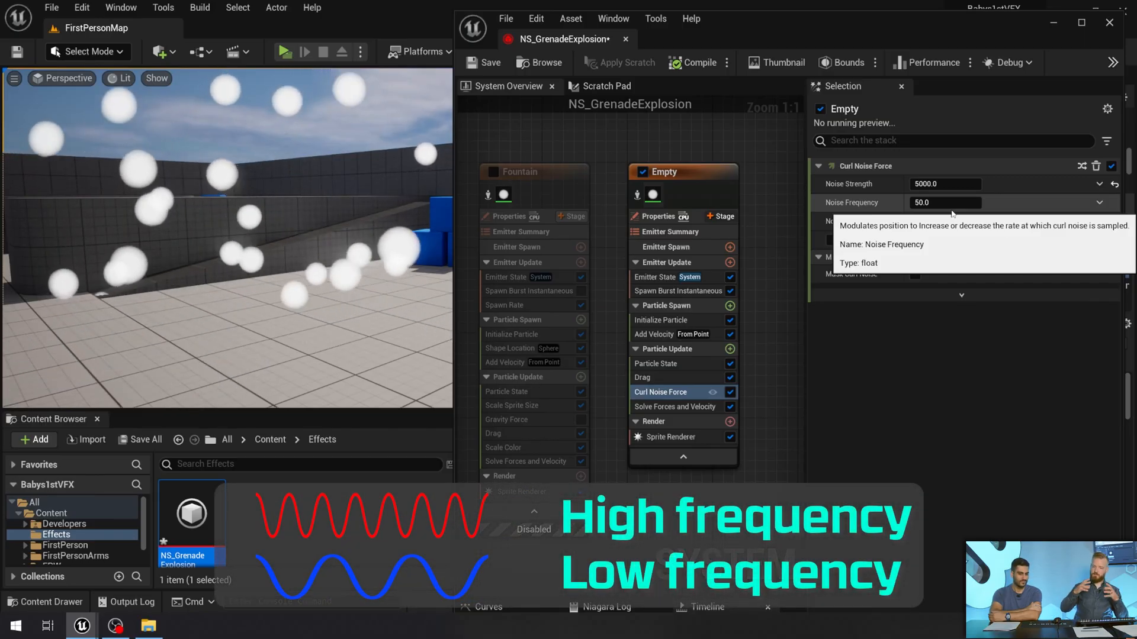
drag(946, 203, 931, 203)
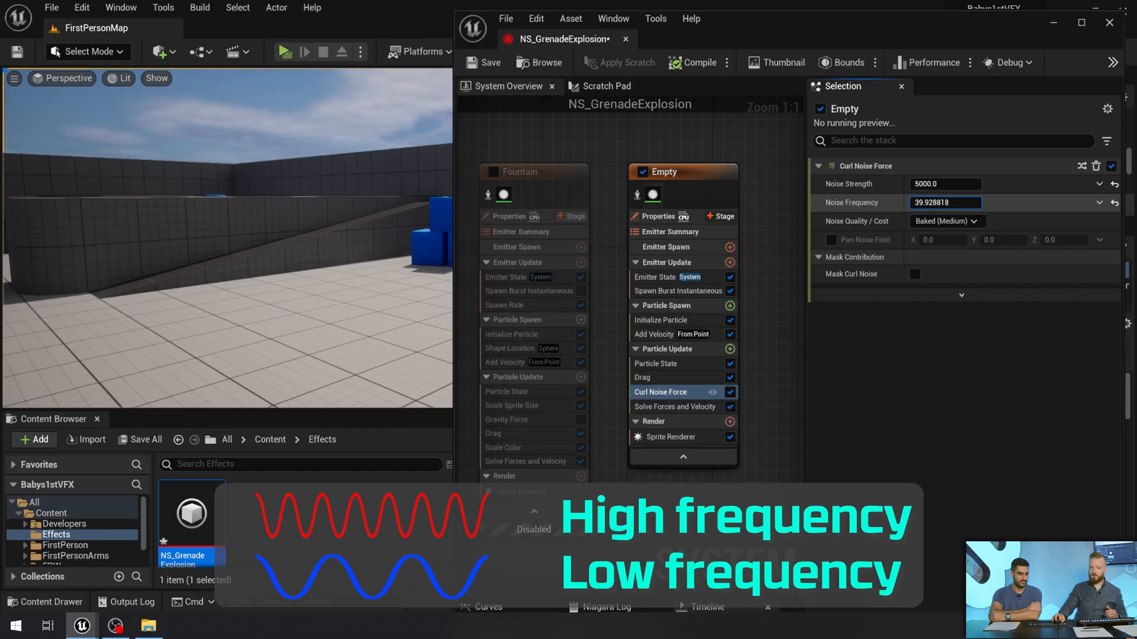
key(Return)
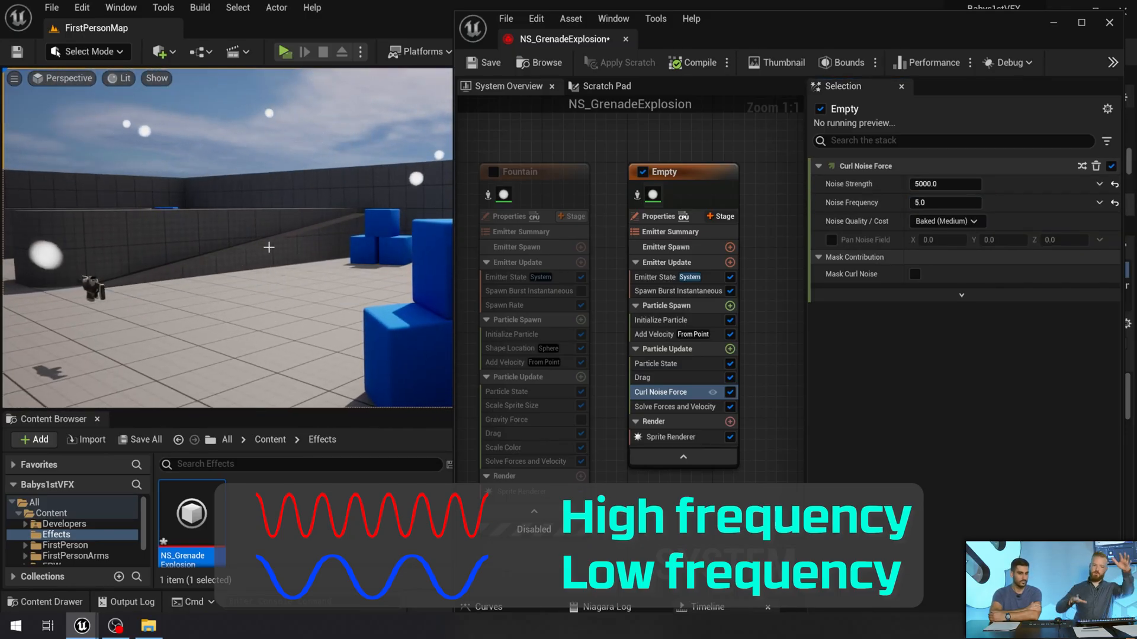
right_drag(279, 245, 255, 248)
Set the Curl Noise Force's Noise Strength to 1000 and Noise Frequency to 50, and check the burst in the level
click(946, 184)
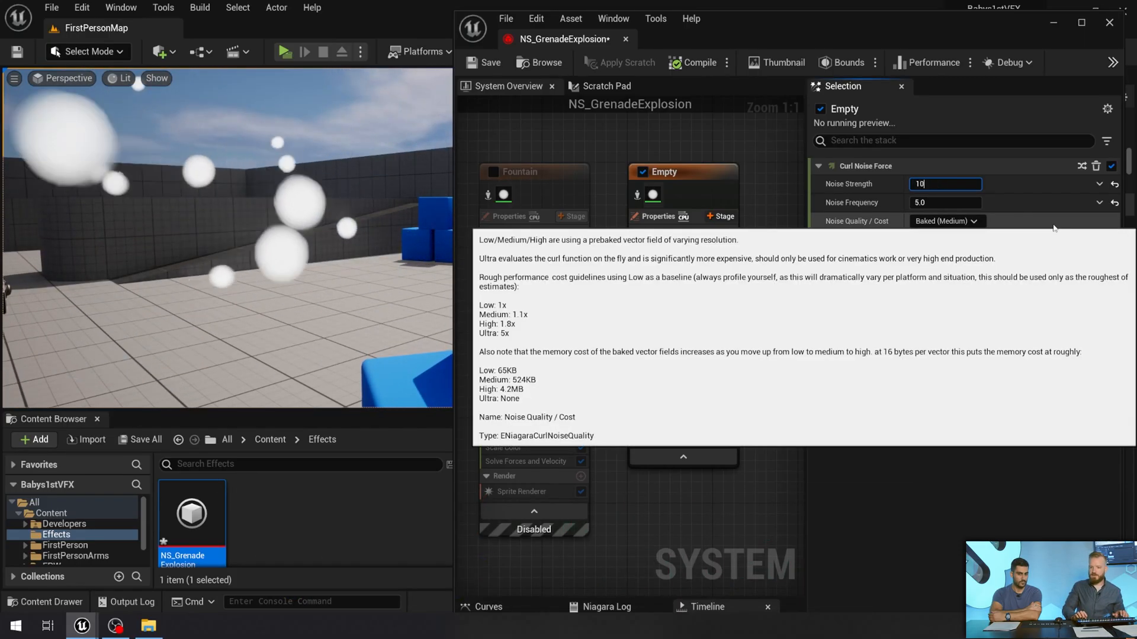
text(1000)
key(Tab)
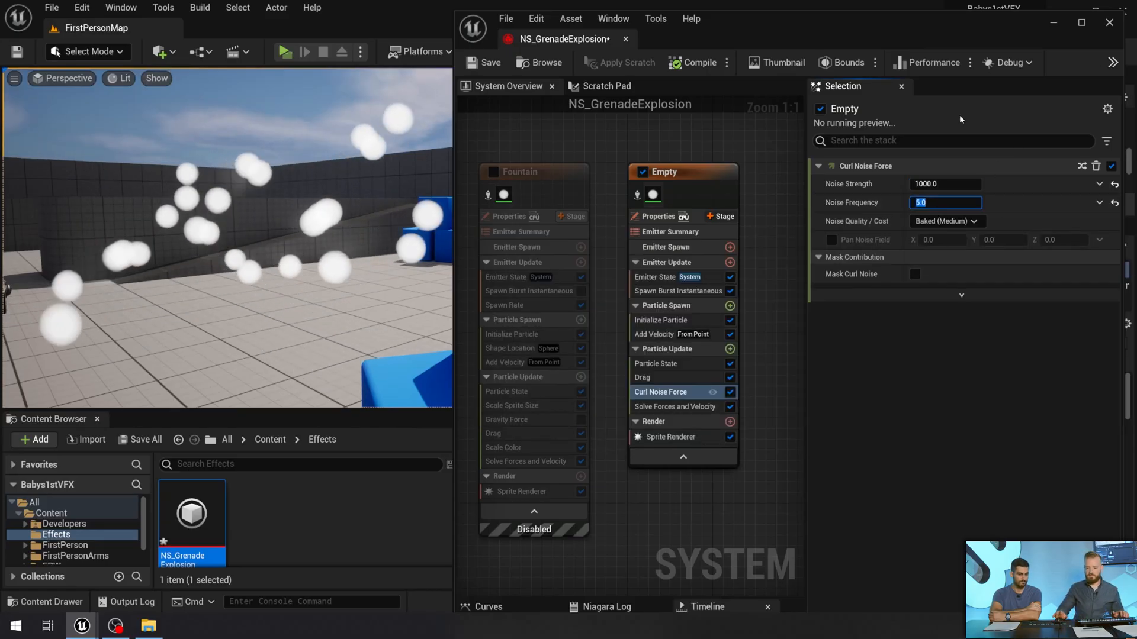
text(50)
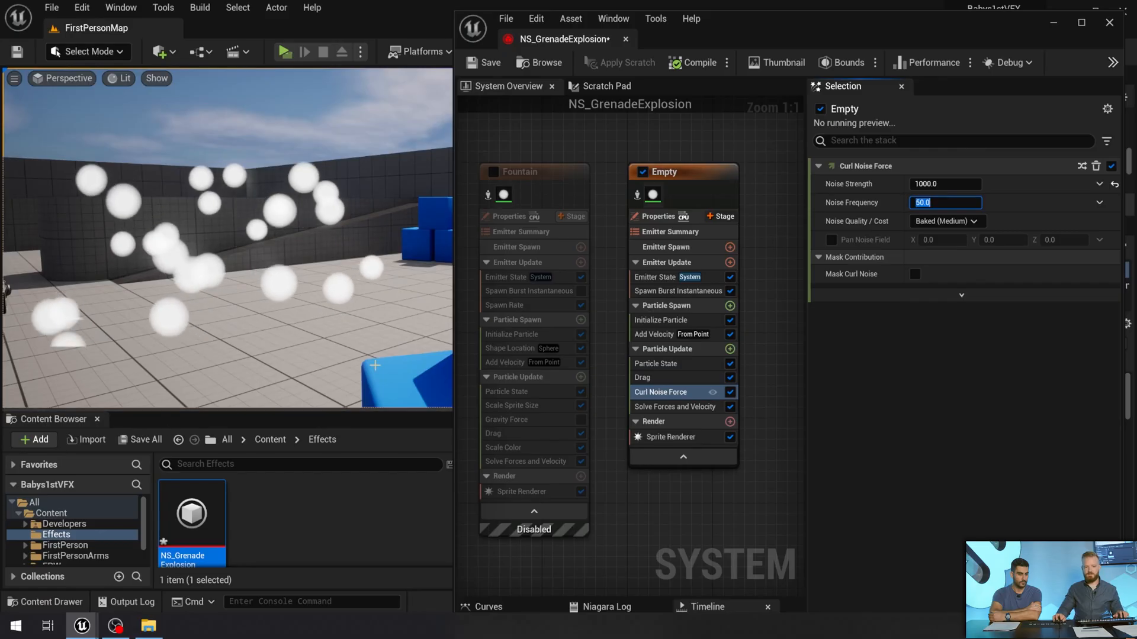
key(Return)
right_drag(279, 246, 302, 228)
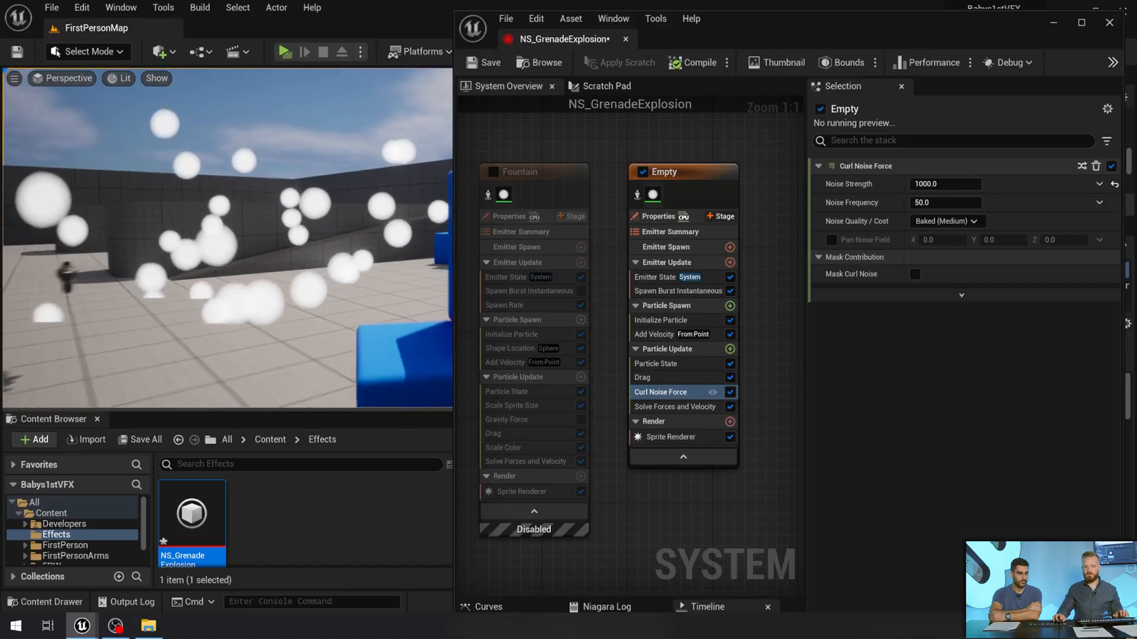
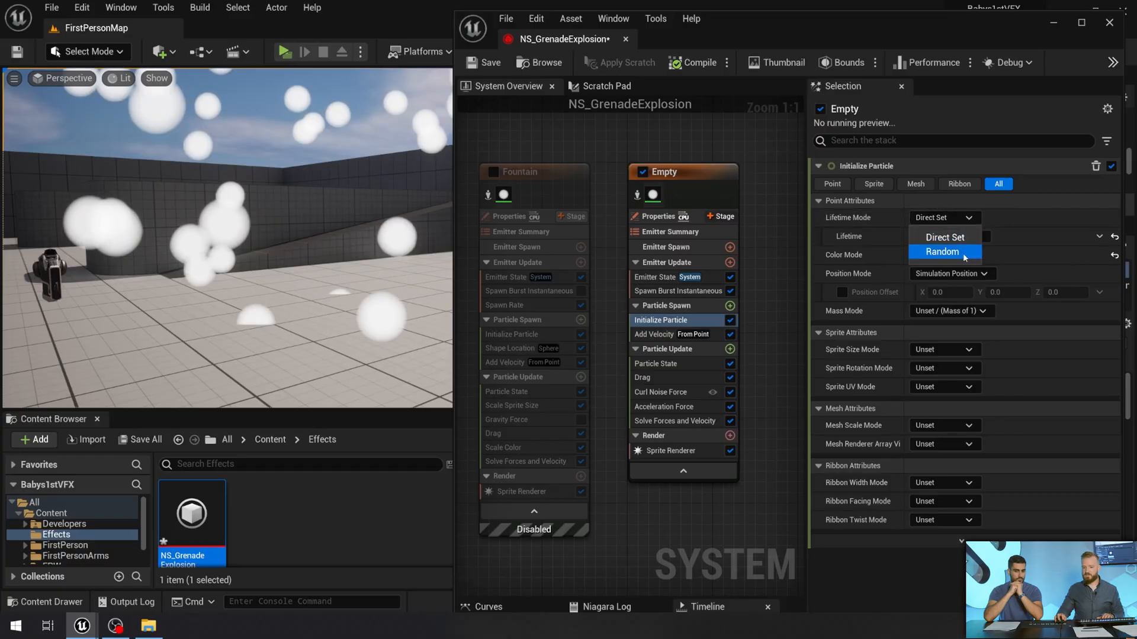
Switch the Initialize Particle module's Lifetime Mode to Random and check the burst in the level
click(963, 253)
click(957, 237)
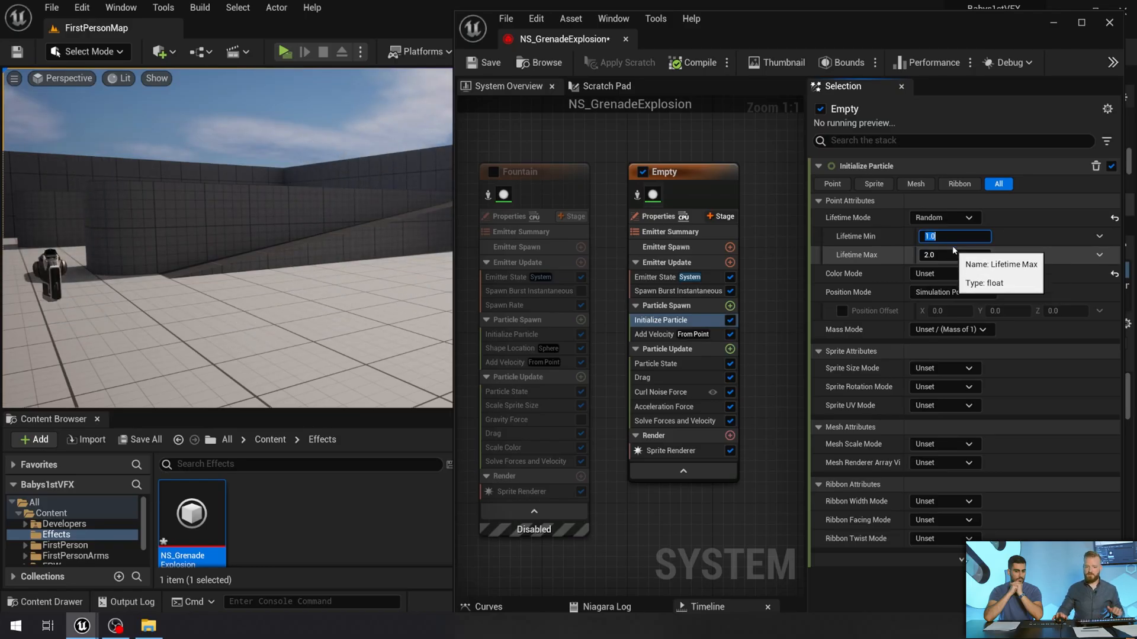
right_drag(185, 264, 148, 262)
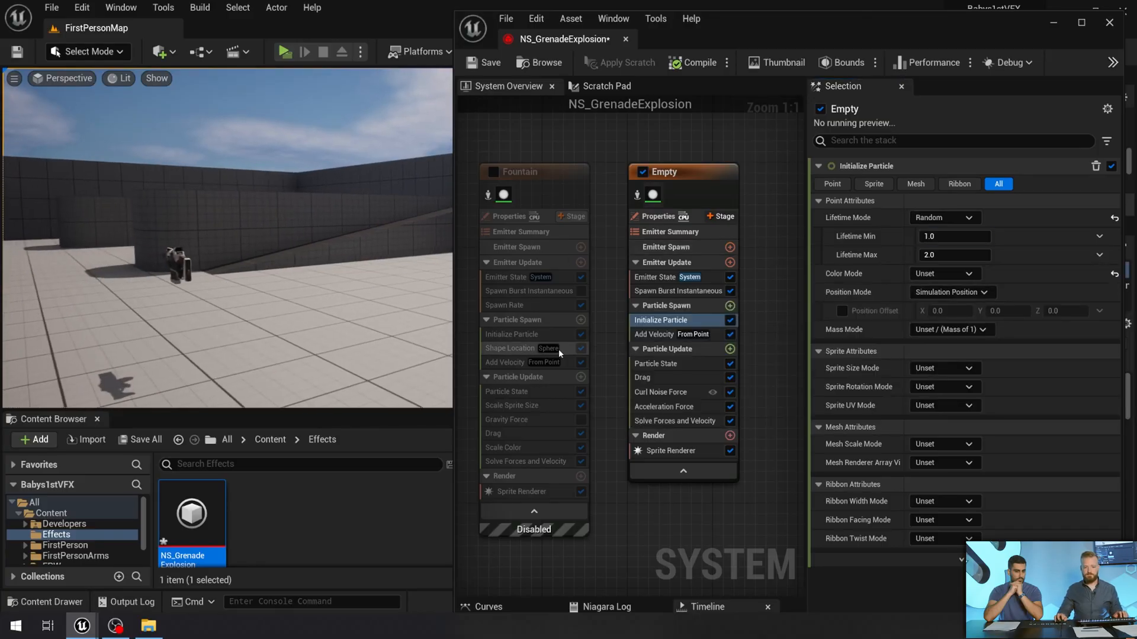
mouse_move(298, 343)
right_down()
mouse_move(356, 341)
mouse_move(326, 317)
mouse_move(300, 354)
right_up()
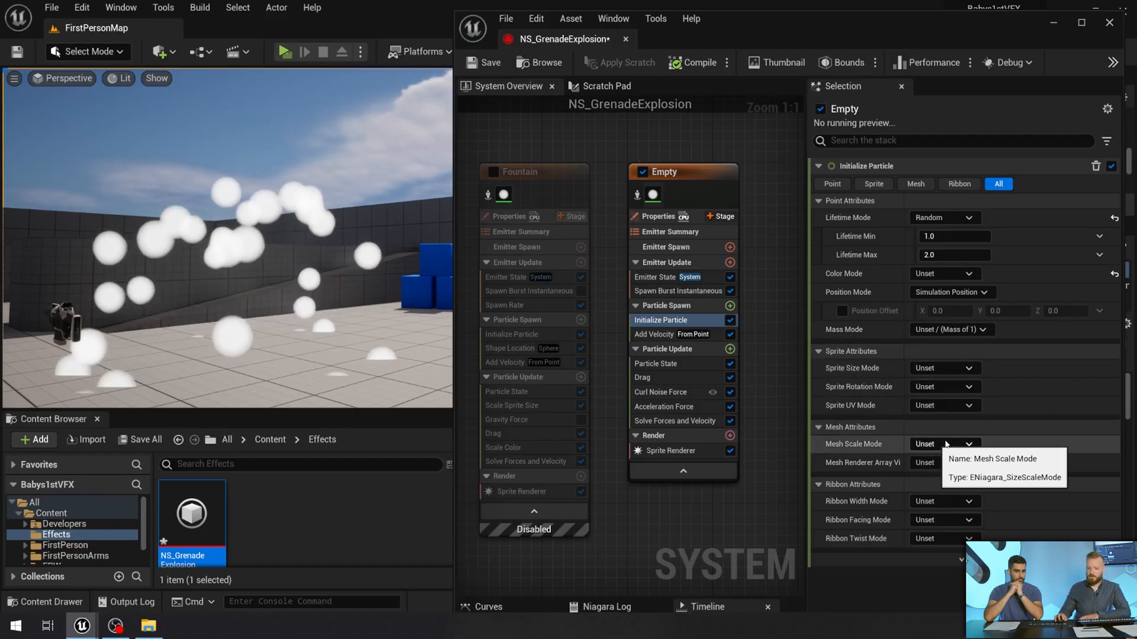
Switch the Initialize Particle module's Sprite Size Mode to Random Non-Uniform and set Sprite Size Min X to 3
click(963, 369)
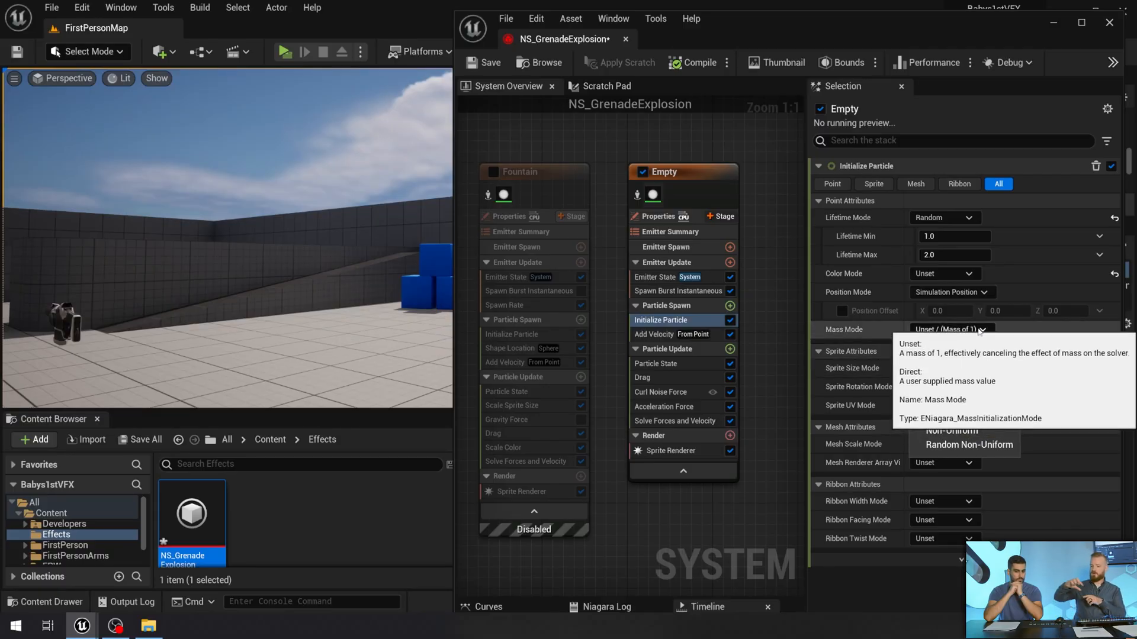
click(987, 446)
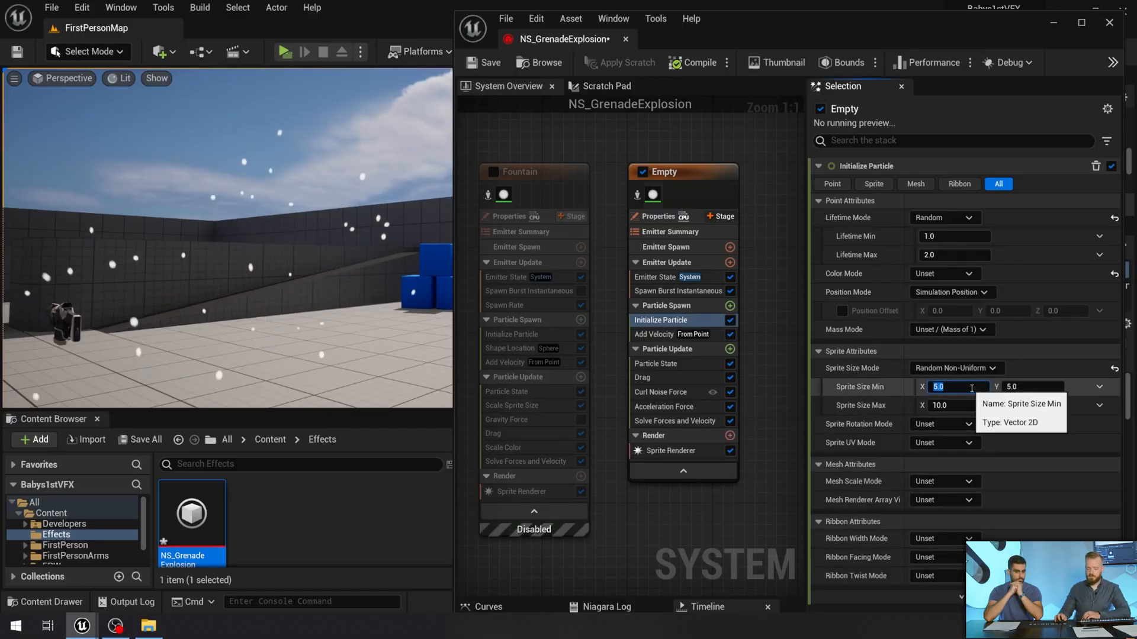
click(974, 388)
text(3)
key(Return)
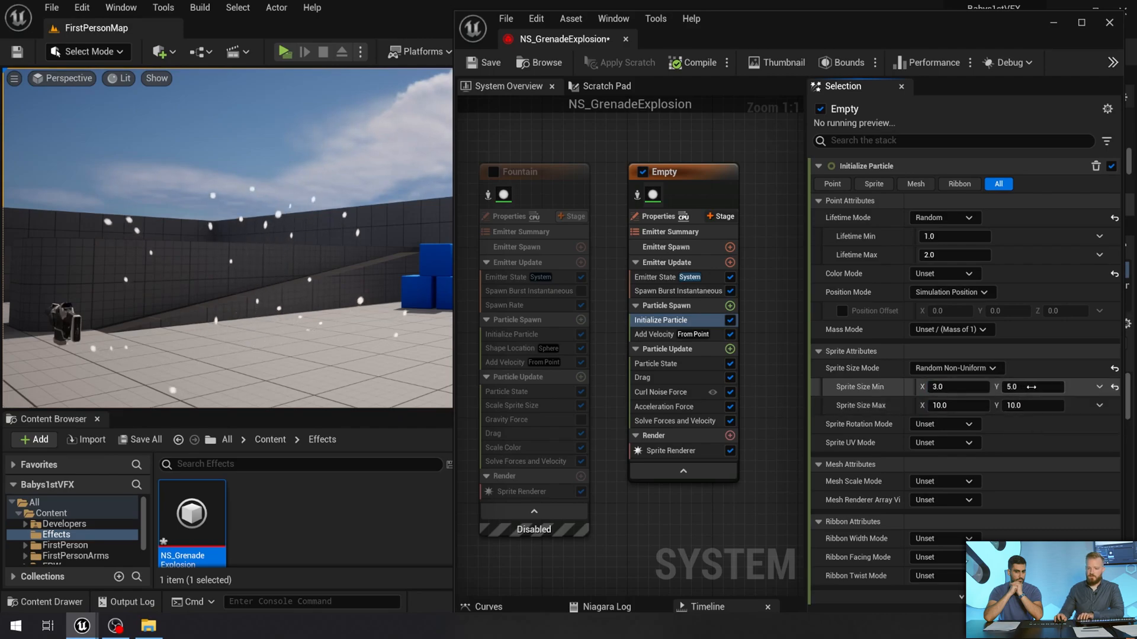
Set the Initialize Particle module's Sprite Size Min Y to 12
click(1031, 386)
text(10)
key(Tab)
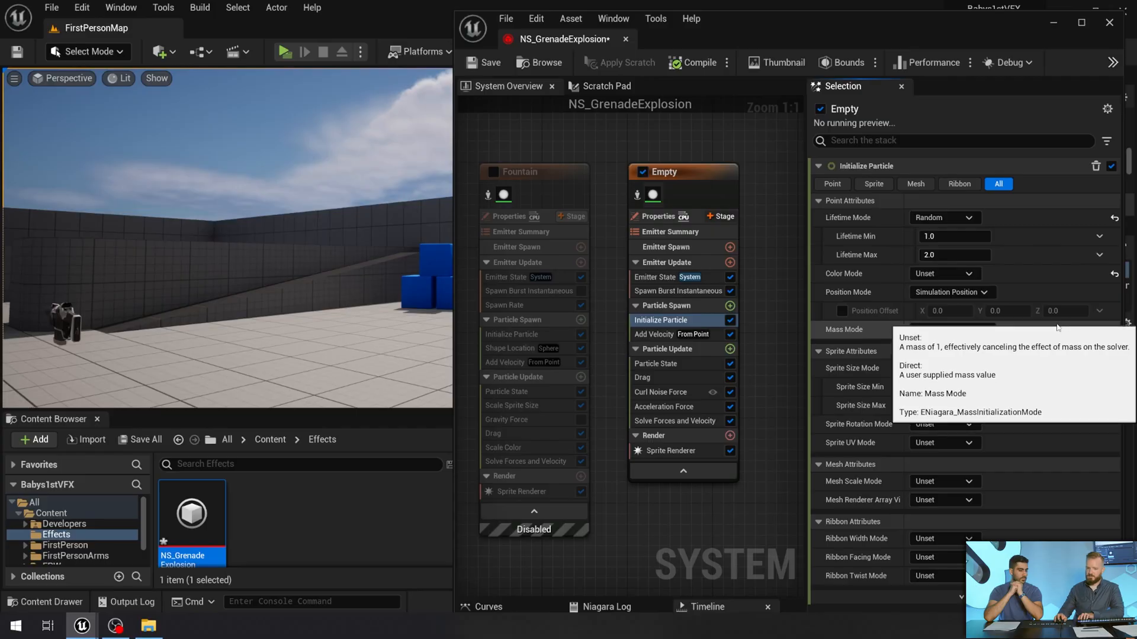
key(shift+Tab)
text(12)
key(Return)
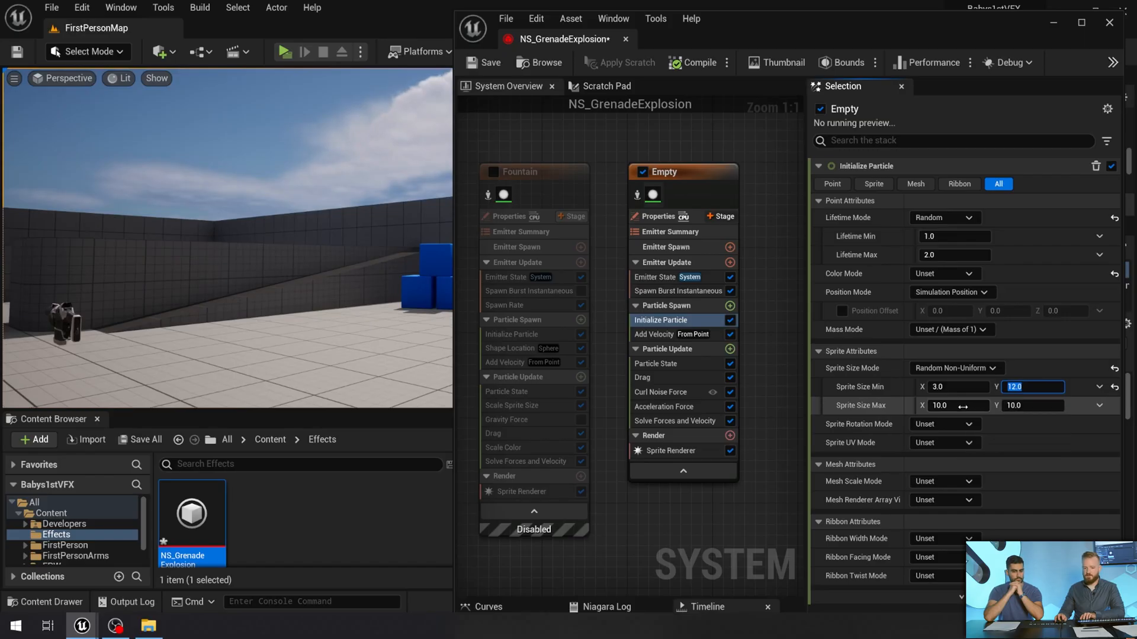
Set the Initialize Particle module's Sprite Size Max Y to 40 and check the burst in the level
click(963, 407)
key(Tab)
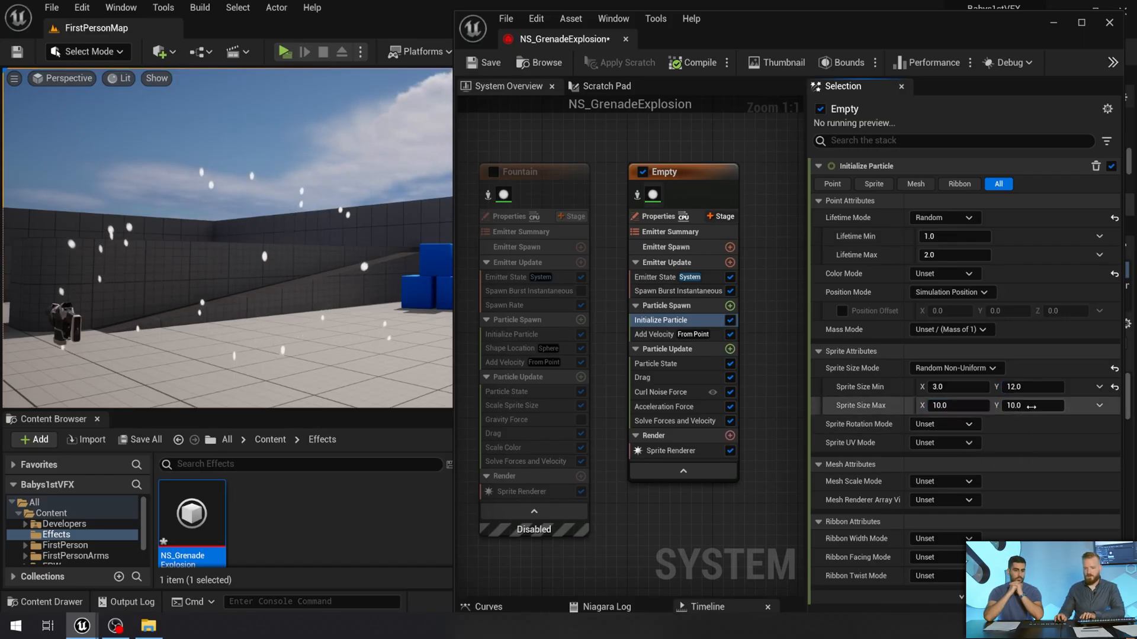
text(40)
key(Return)
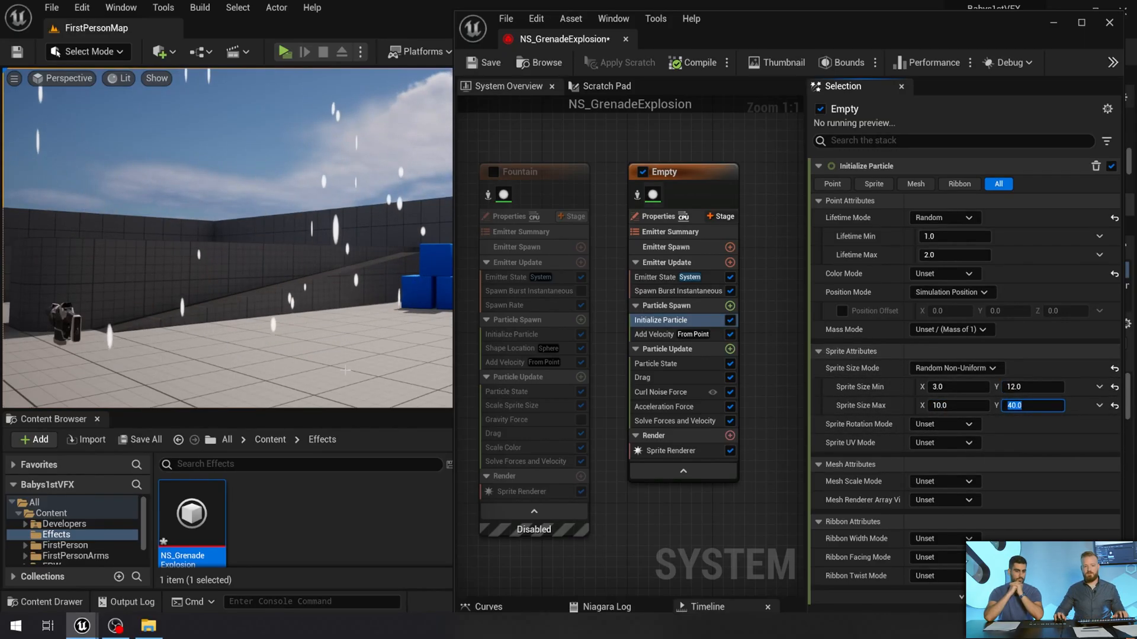
mouse_move(312, 287)
right_down()
mouse_move(349, 285)
mouse_move(296, 285)
mouse_move(317, 287)
right_up()
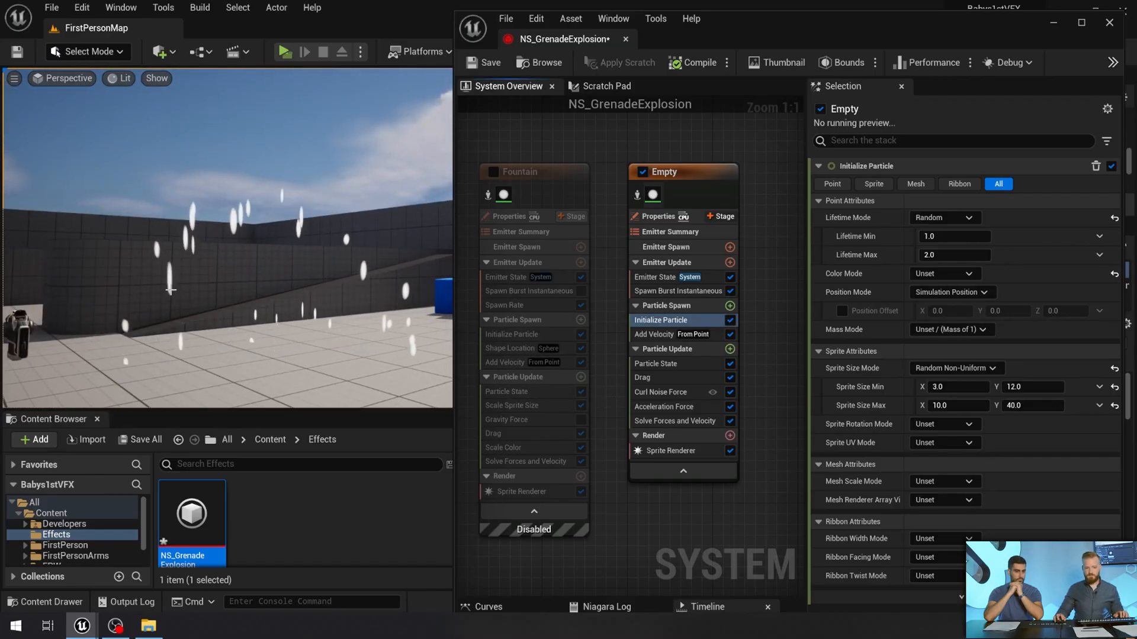
right_drag(171, 290, 191, 294)
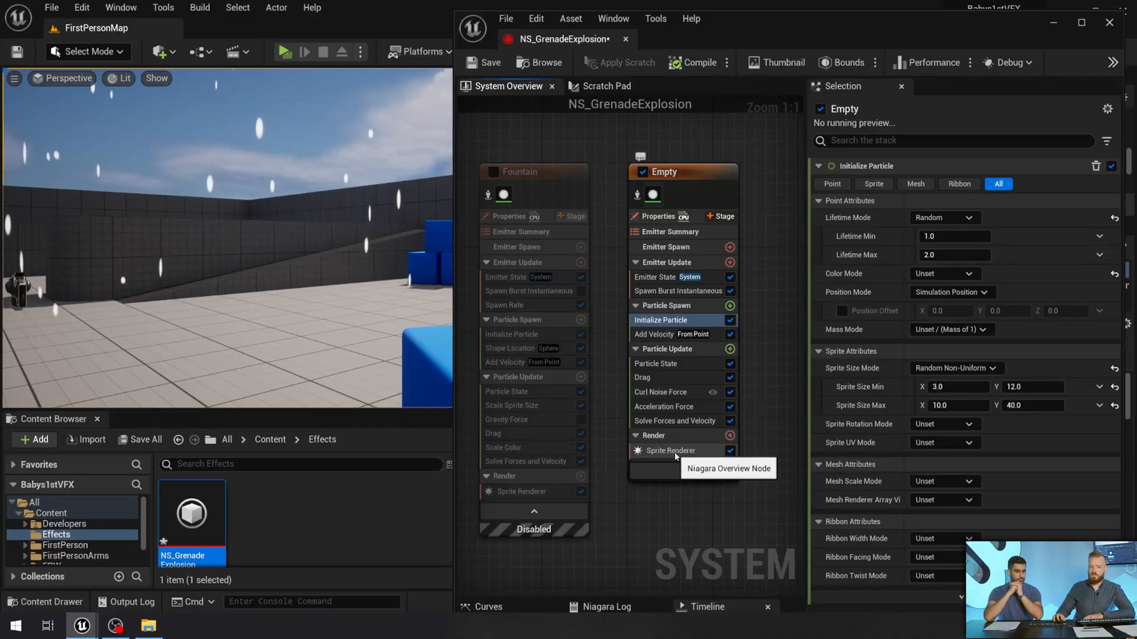
Set the Sprite Renderer's Alignment to Velocity Aligned and check the burst in the level
click(676, 453)
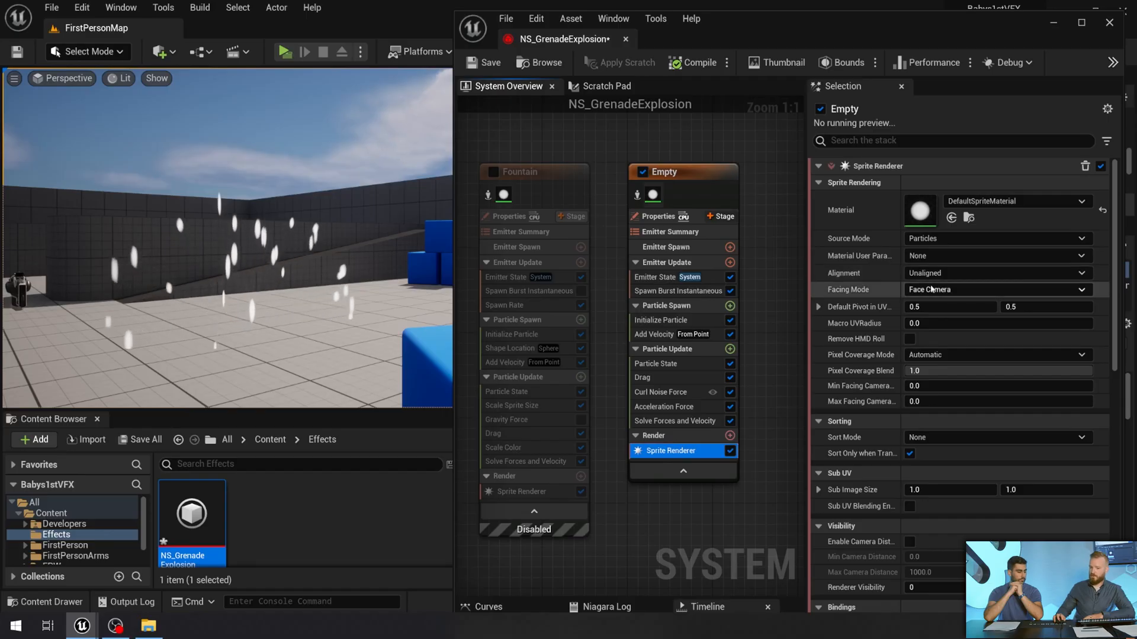
click(949, 274)
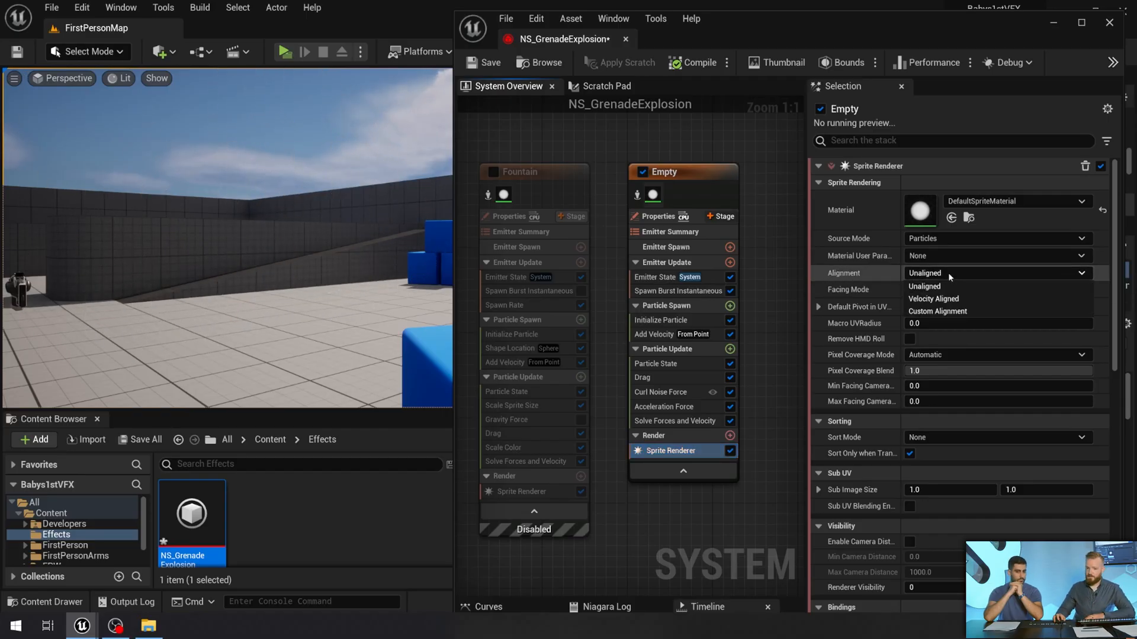
click(969, 299)
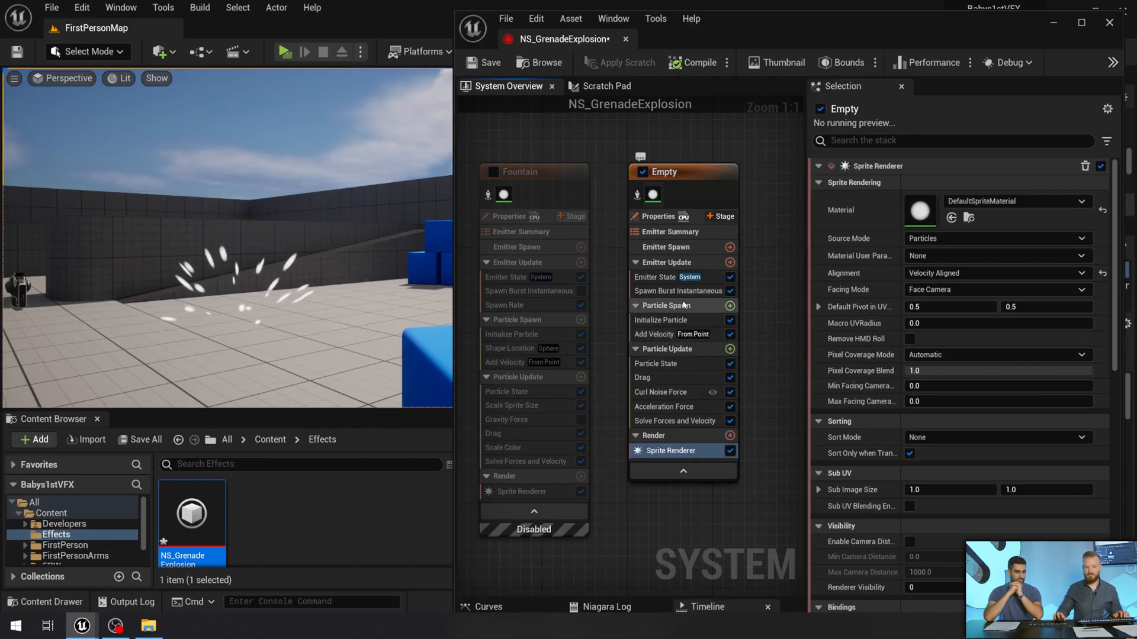
mouse_move(342, 284)
right_down()
mouse_move(296, 286)
mouse_move(340, 299)
right_up()
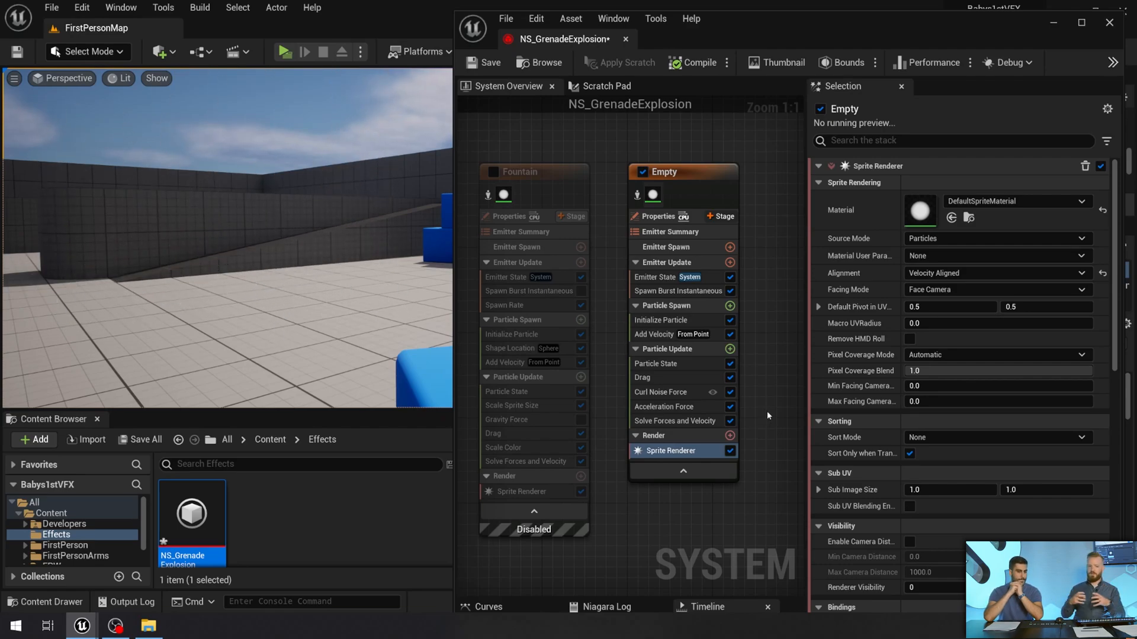
Add a Scale Sprite Size module to the Empty emitter's Particle Update and check the burst in the level
click(730, 349)
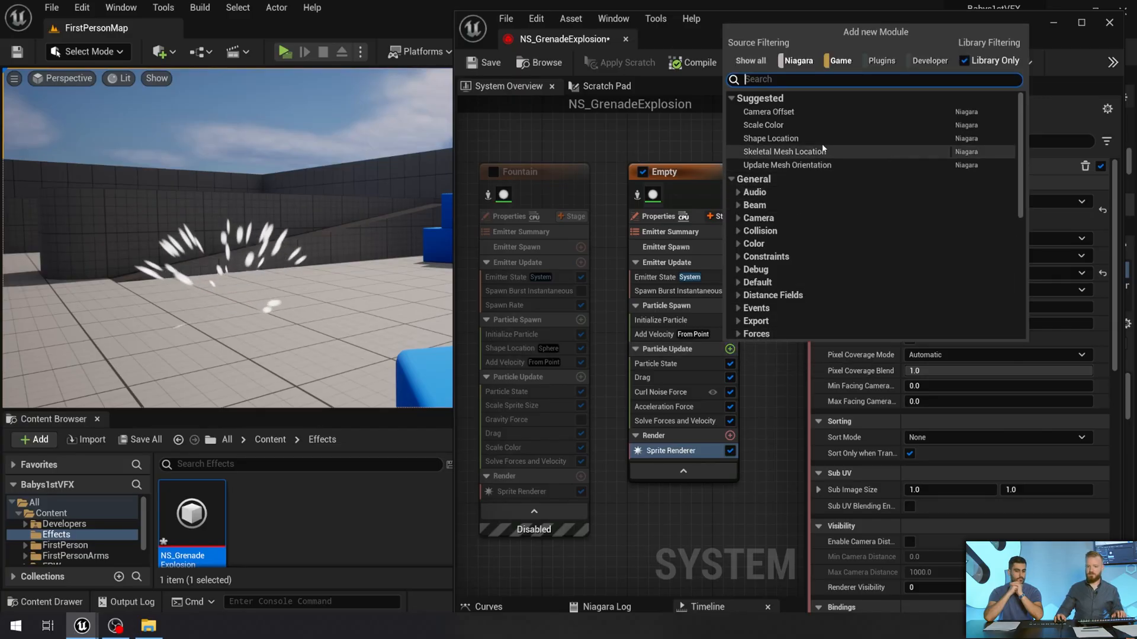
text(sca)
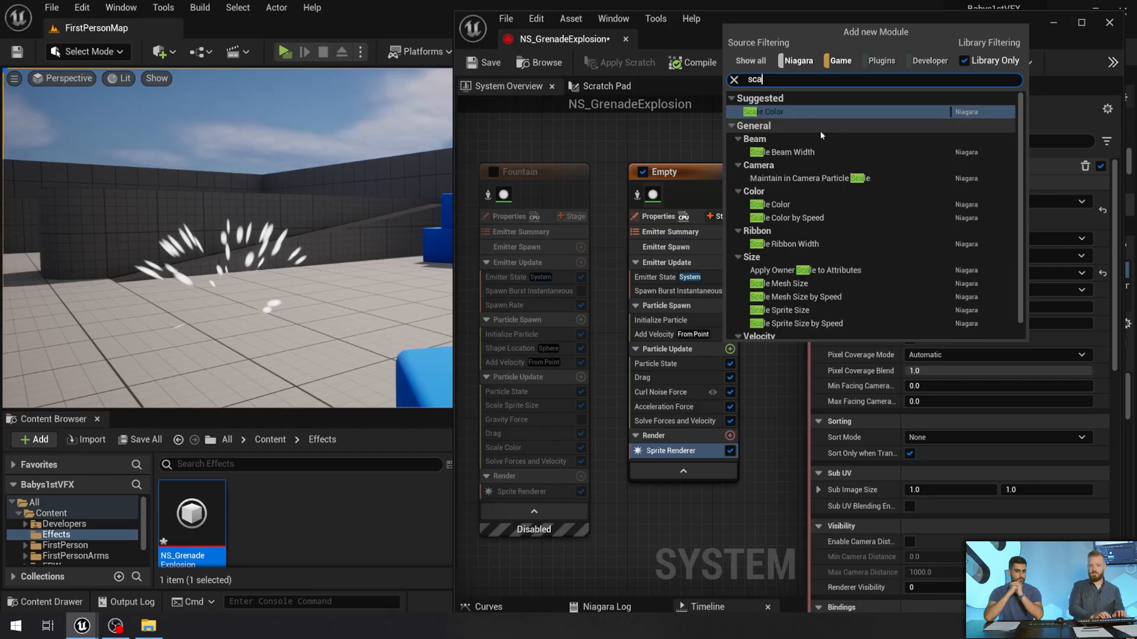
key(BackSpace)
key(BackSpace)
text(ize)
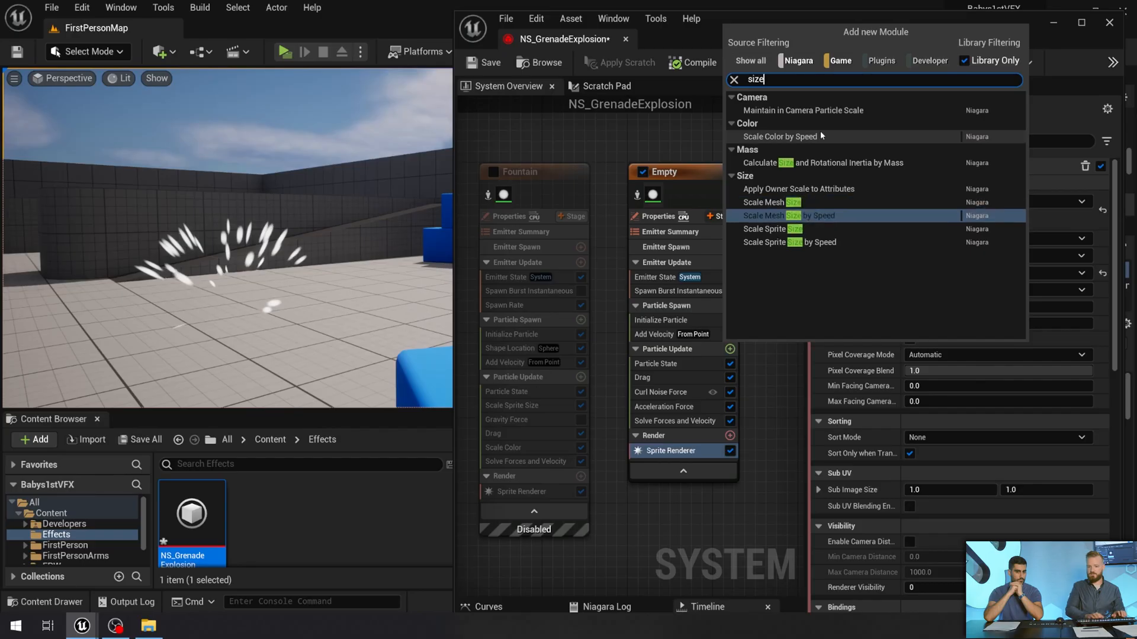
click(777, 229)
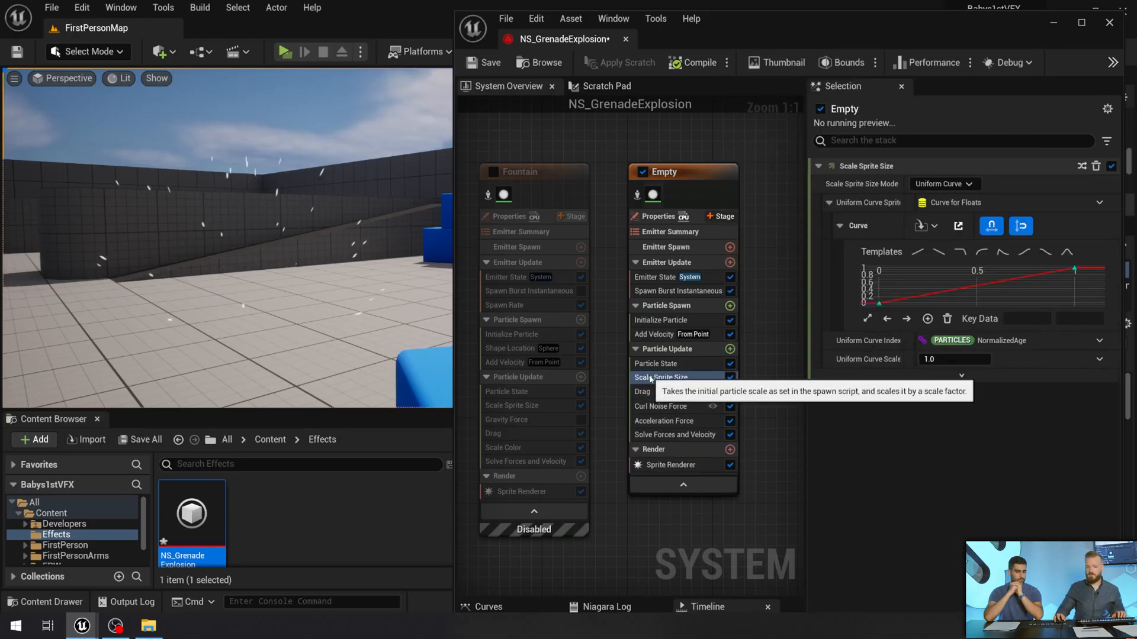
right_drag(338, 241, 342, 225)
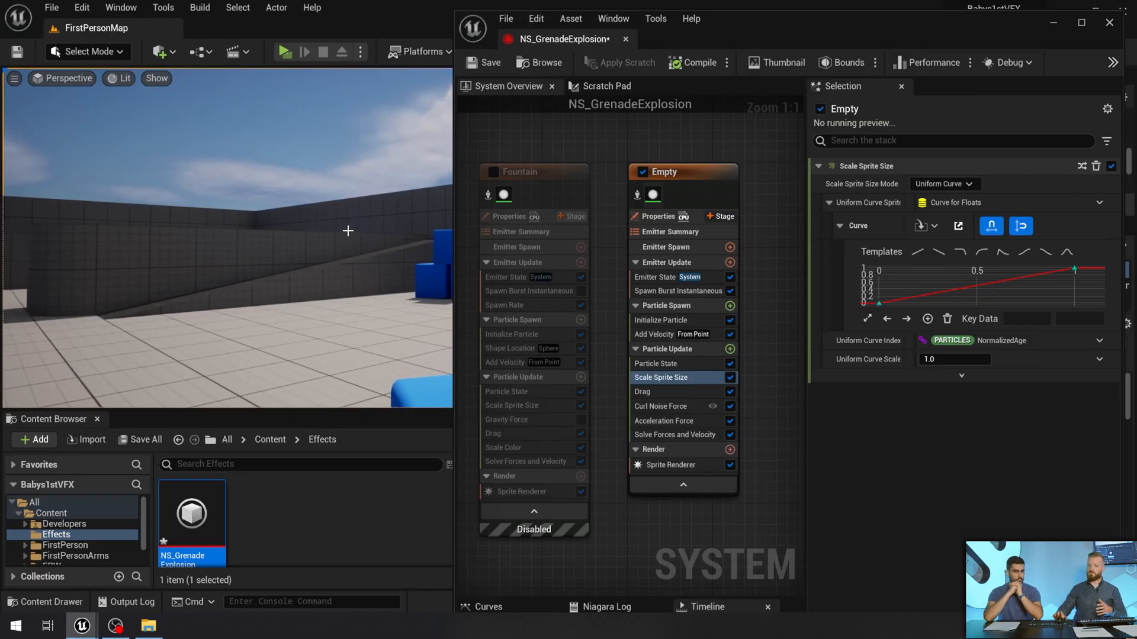
Apply the linear ramp-down template to the Scale Sprite Size curve and select its first key
click(945, 253)
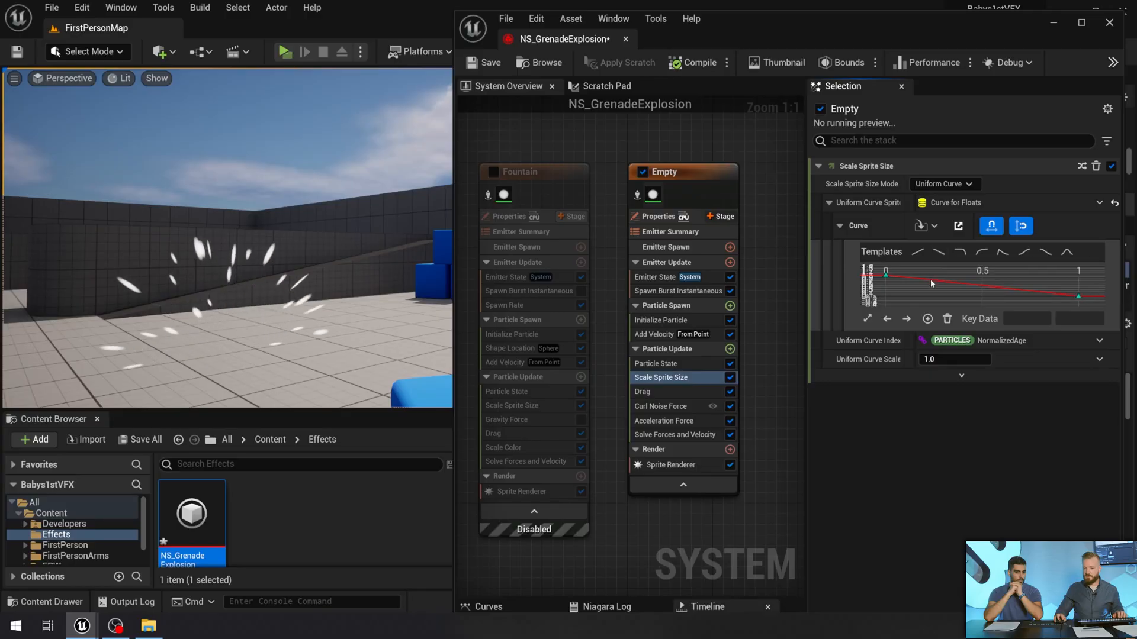
click(886, 276)
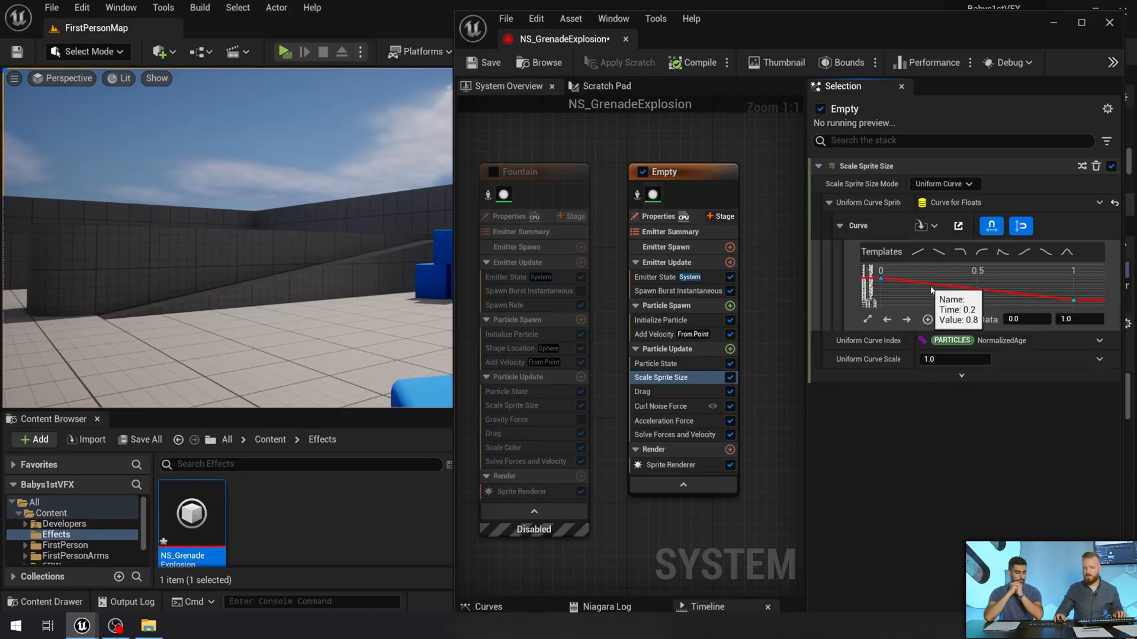
click(948, 294)
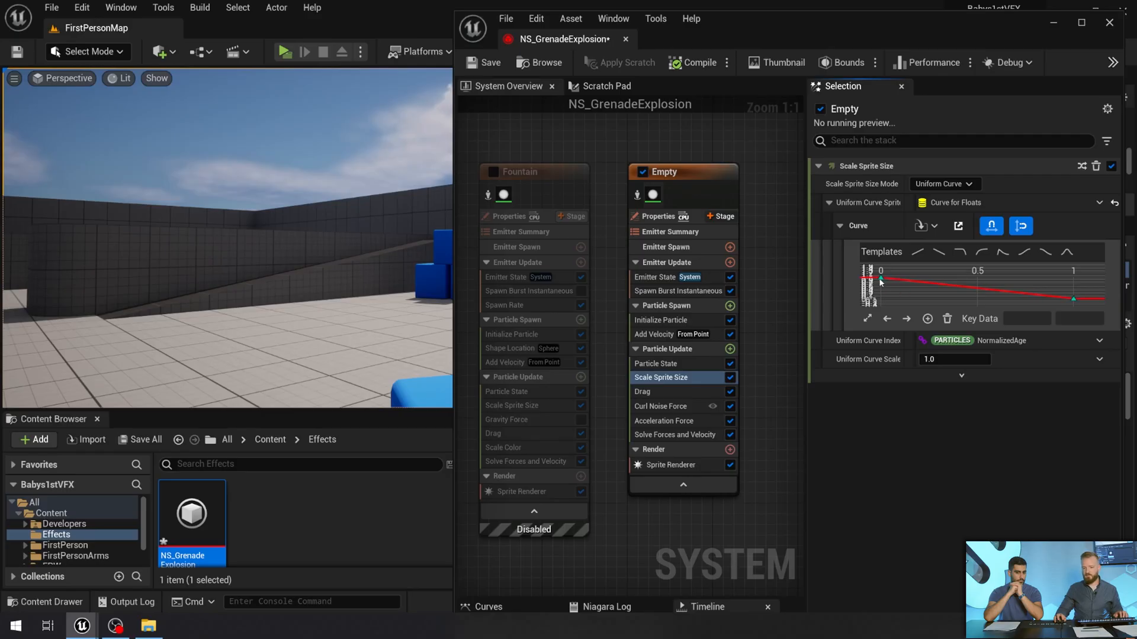
mouse_move(892, 279)
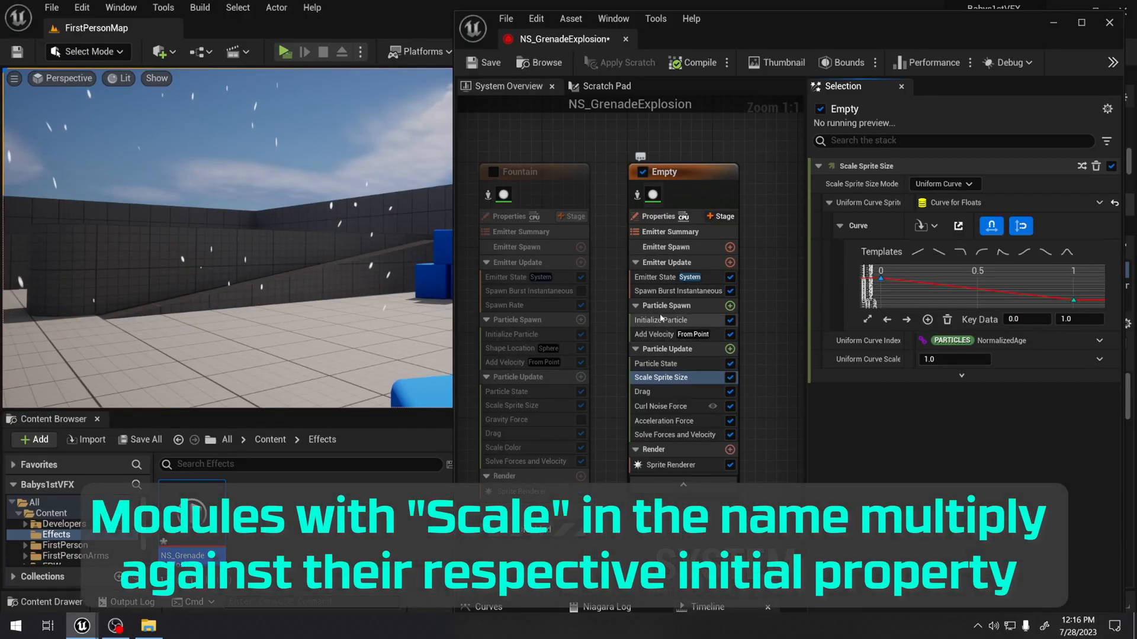
Try values of 2 and 6 on the Scale Sprite Size curve's first key, and return it to 1
click(660, 320)
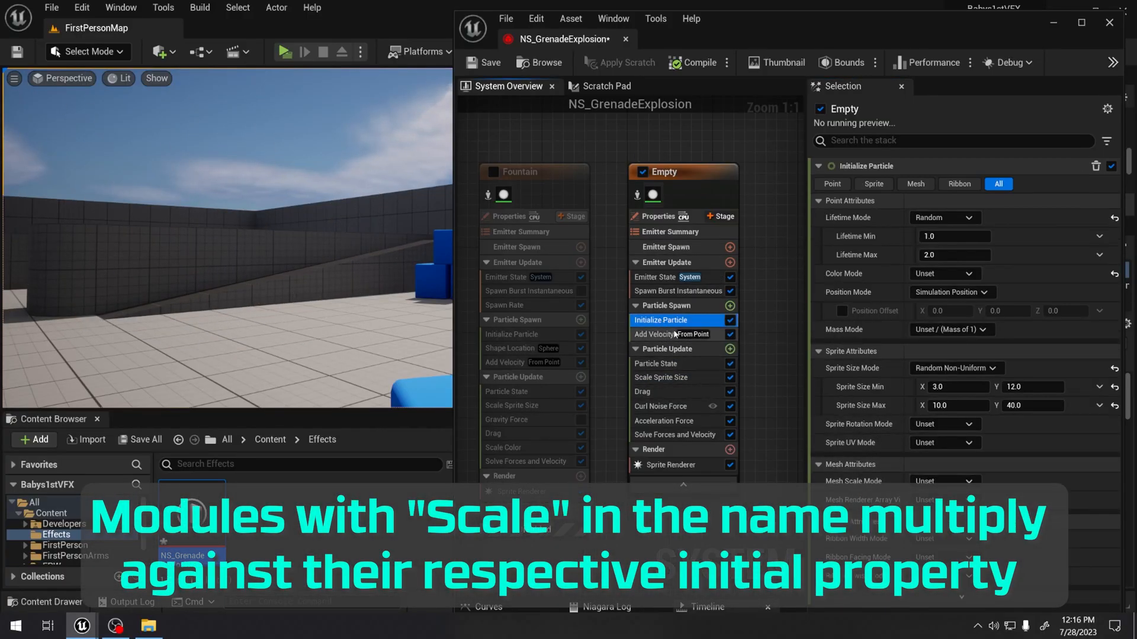
click(662, 380)
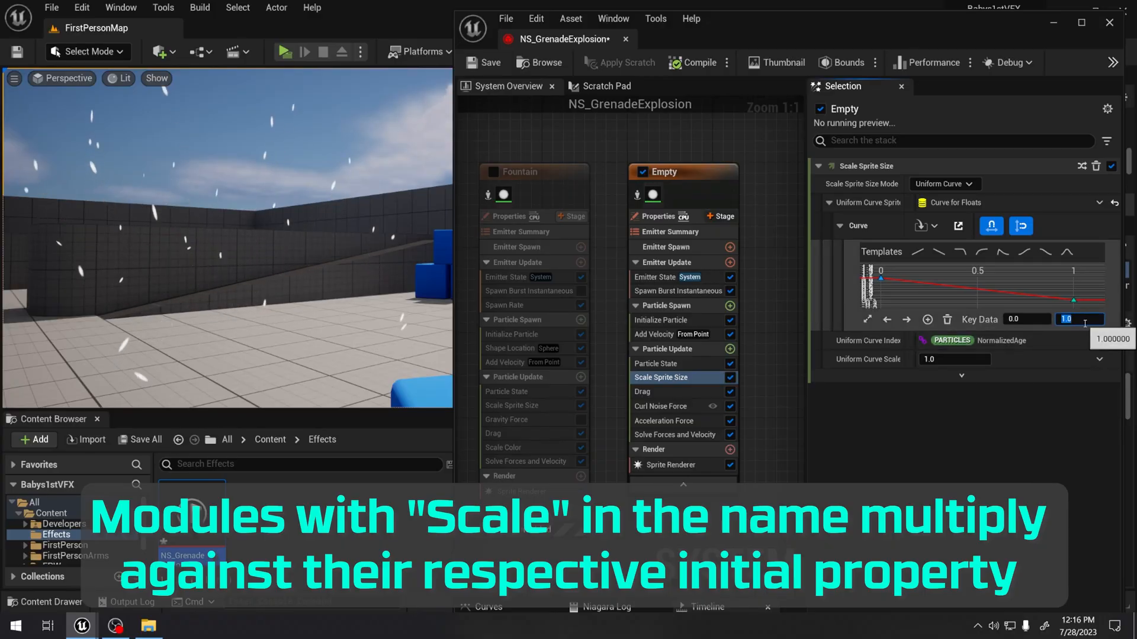
text(2)
key(Return)
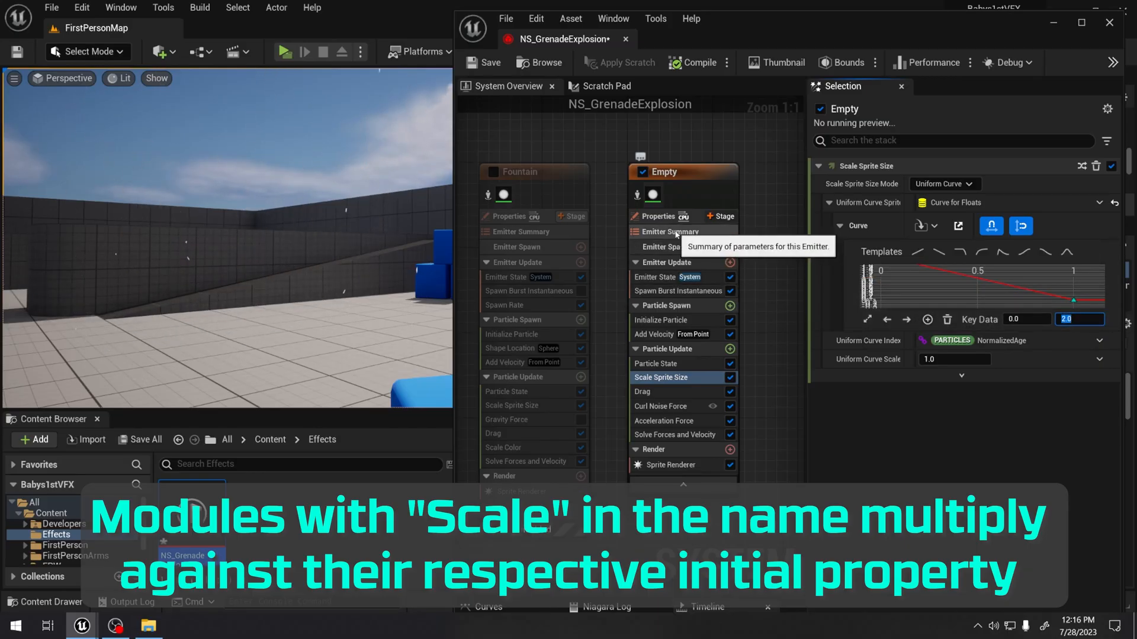
text(6)
key(Return)
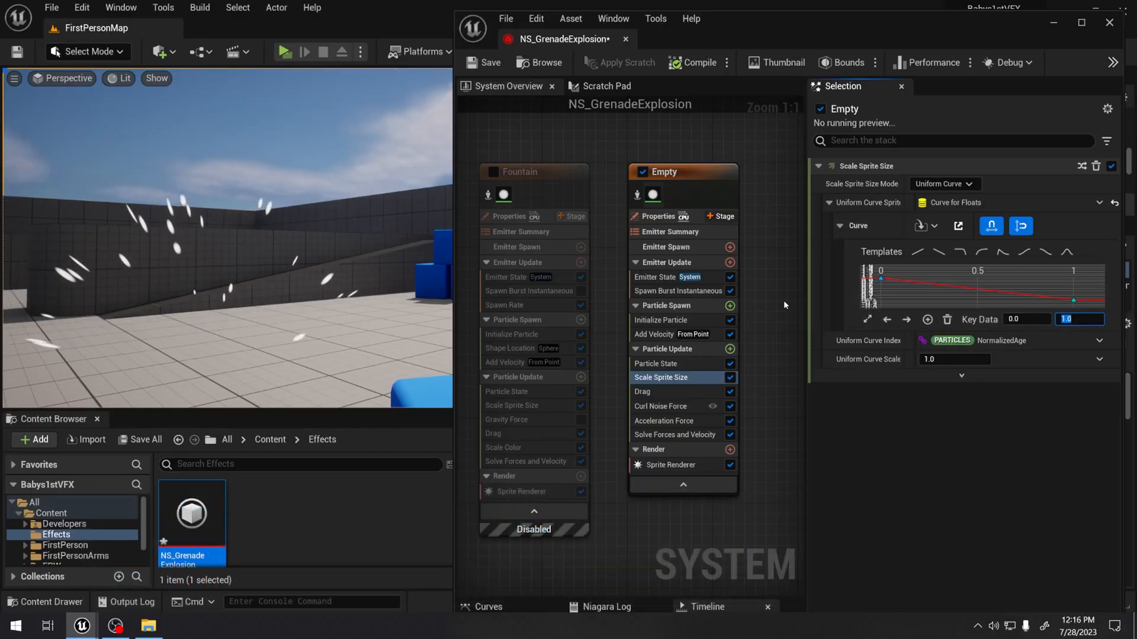
text(1)
key(Return)
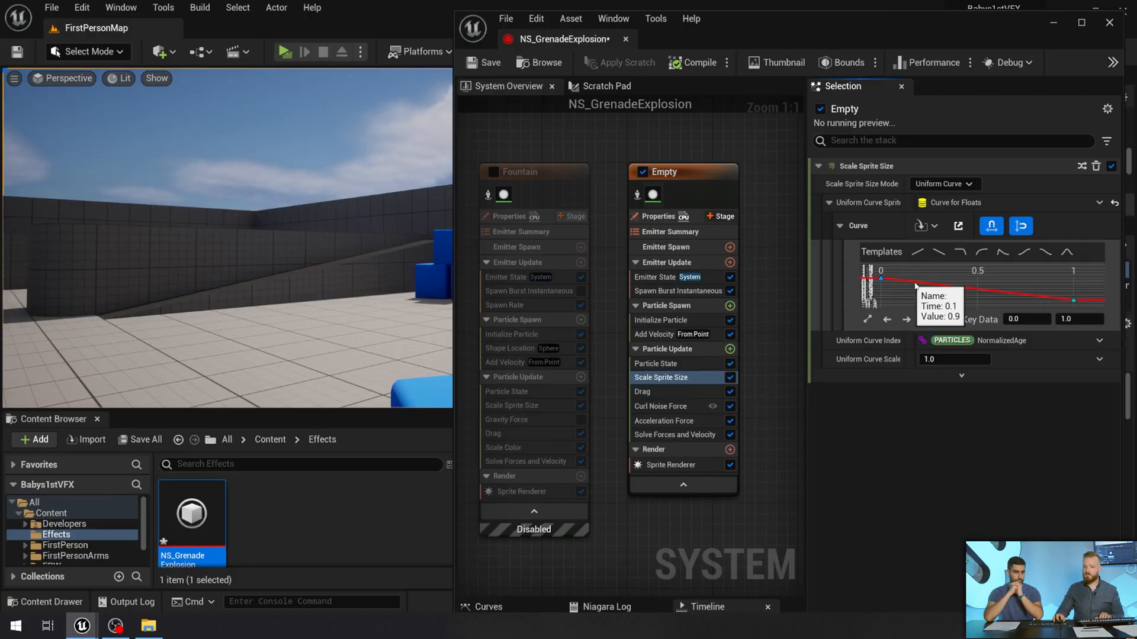
Switch the curve's first key to User interpolation, bend its tangent upward, and check the burst in the level
right_click(880, 279)
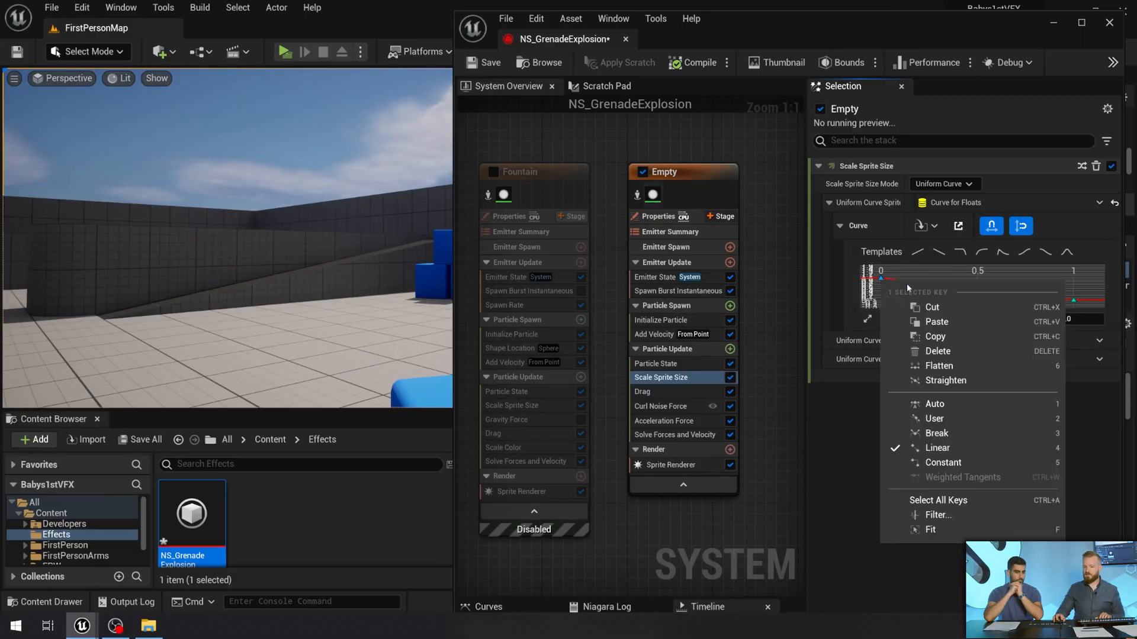
click(882, 280)
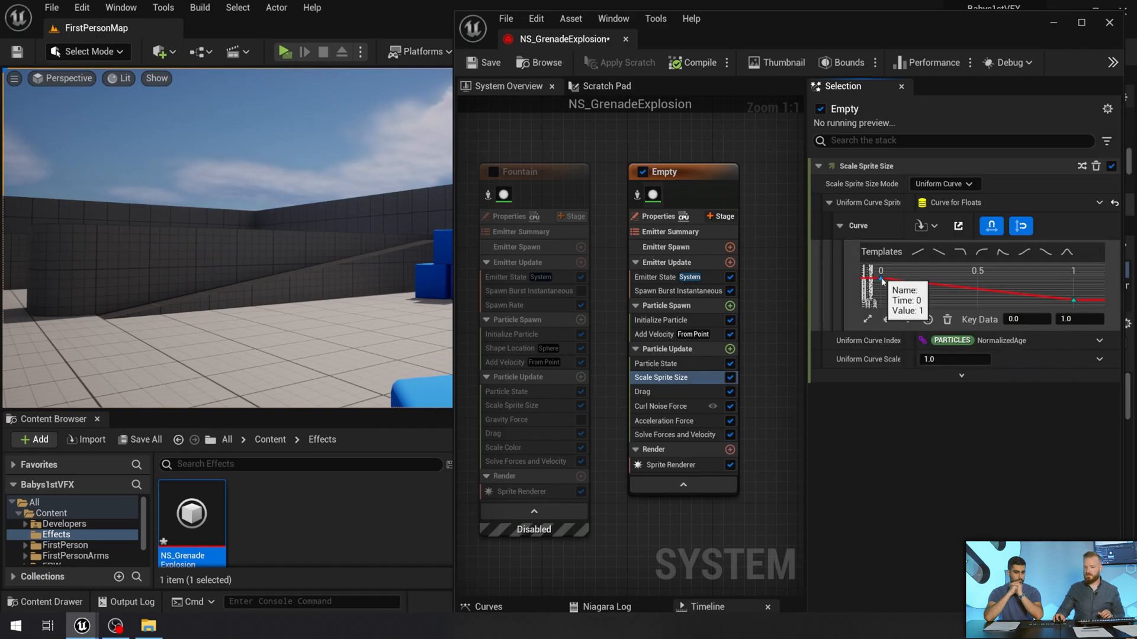
right_click(883, 282)
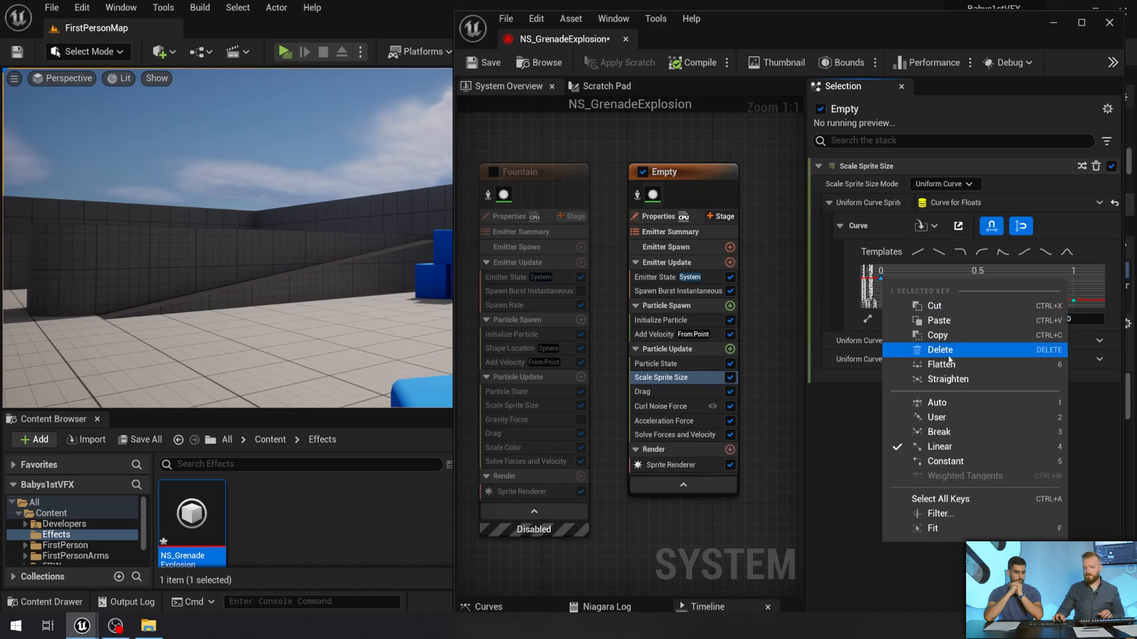
click(954, 418)
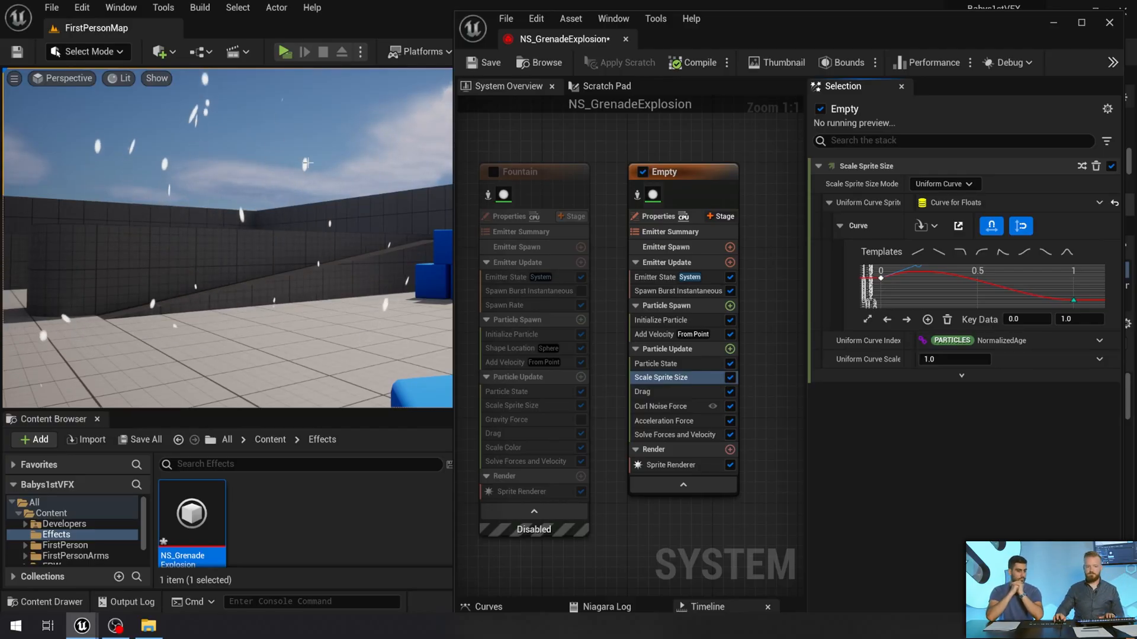
right_drag(322, 272, 322, 272)
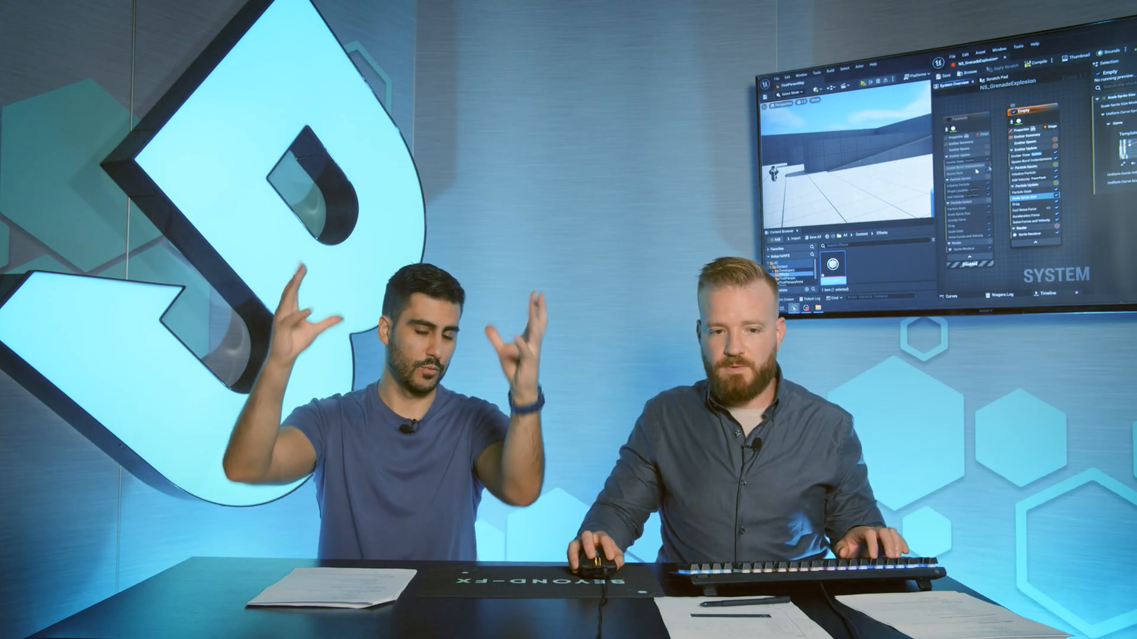
Add a User-interpolated key at time 0.2, value 0.45 on the Scale Sprite Size curve, and steepen the first key's tangent upward
right_drag(1004, 199, 1019, 192)
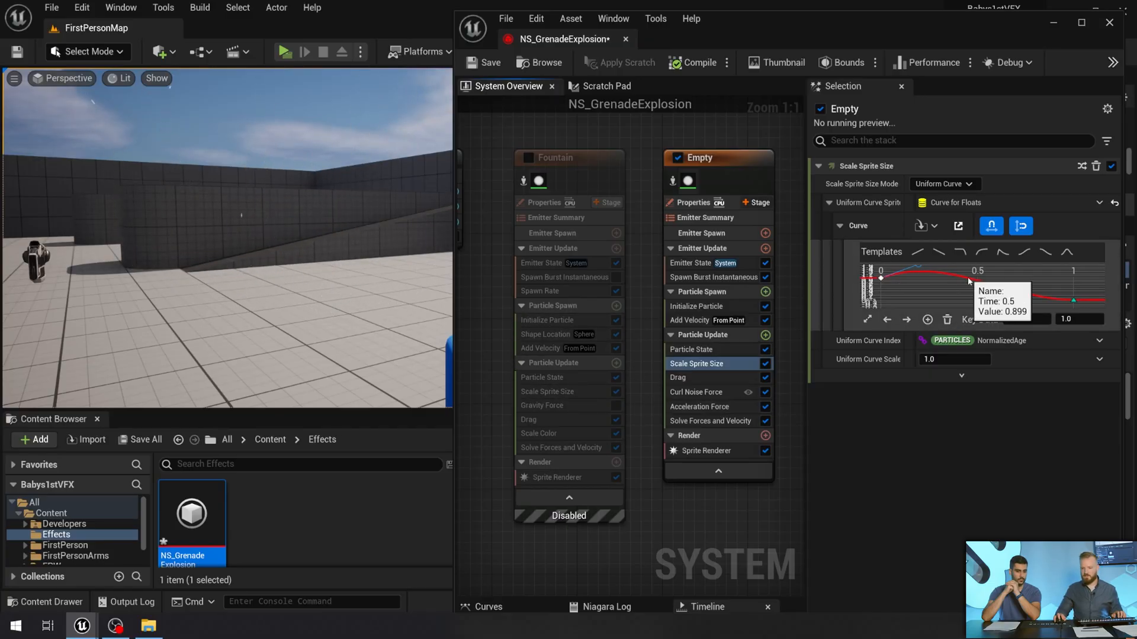
drag(969, 282, 921, 292)
right_click(924, 292)
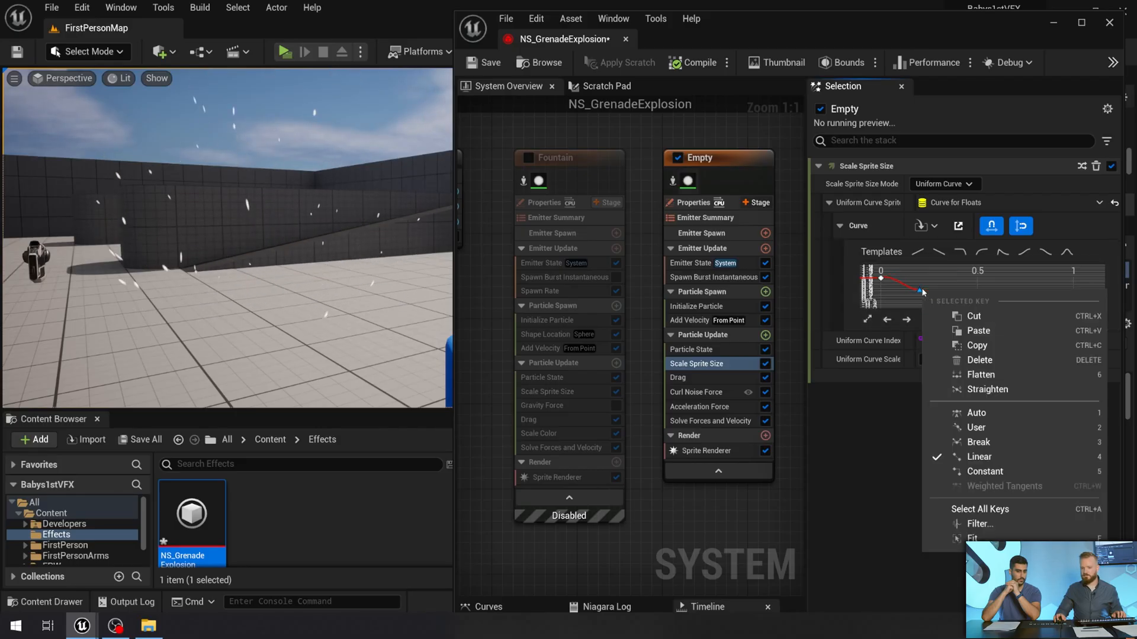
click(983, 427)
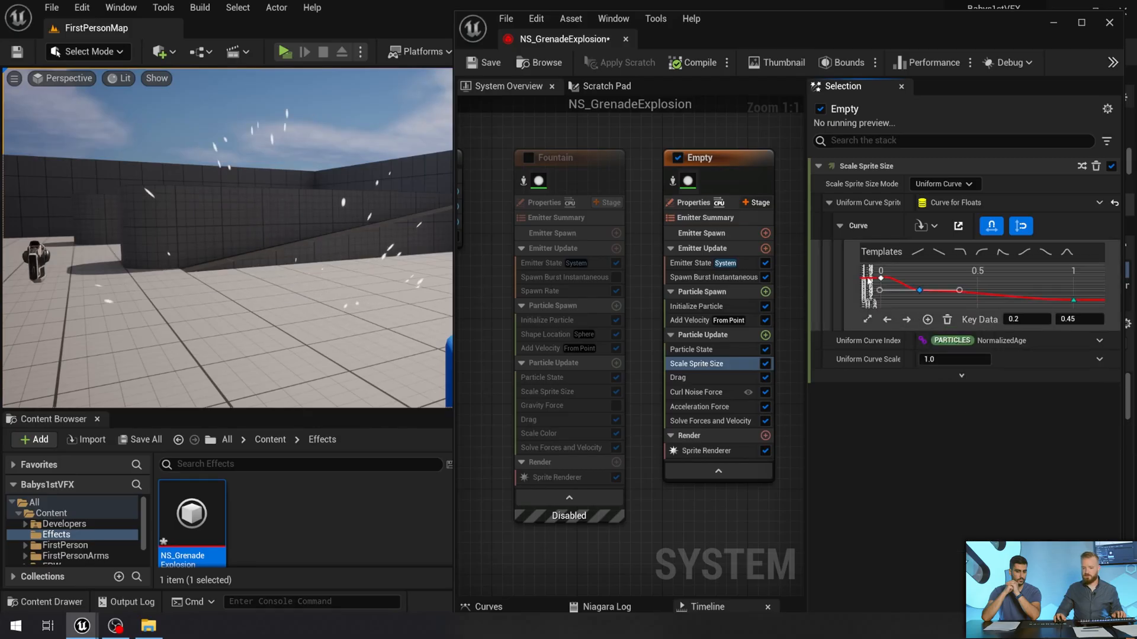
drag(881, 291, 914, 262)
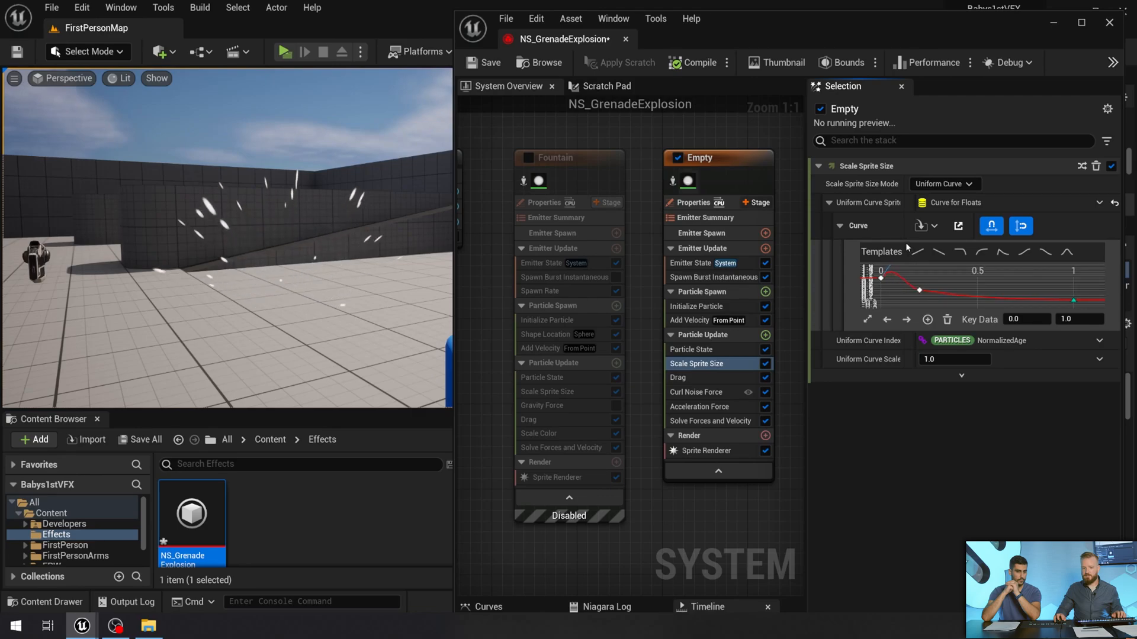
click(484, 367)
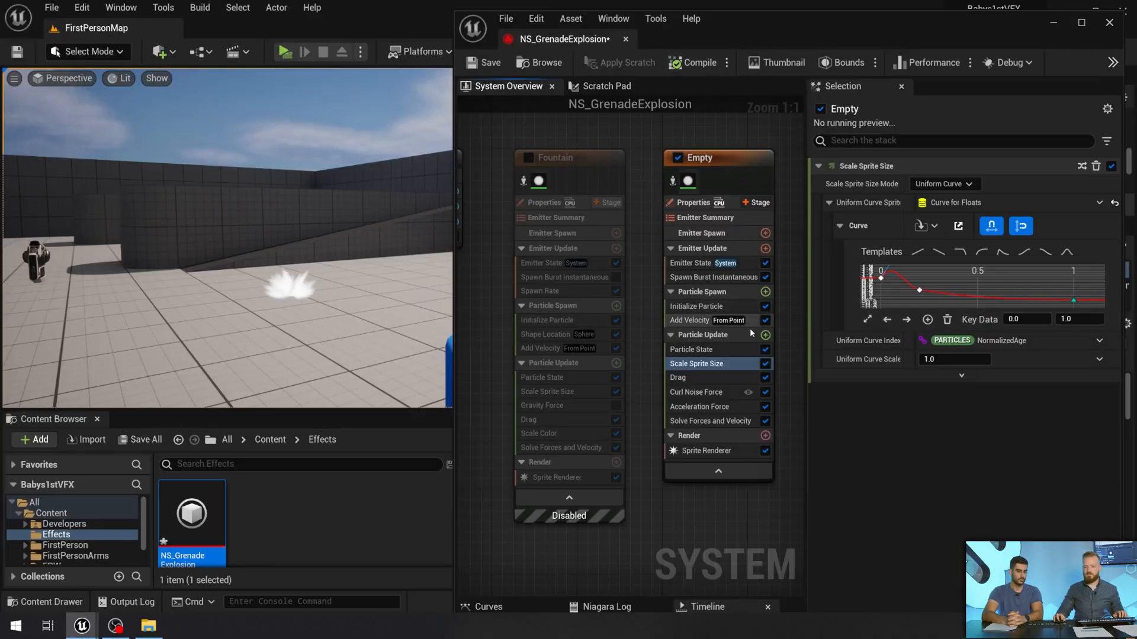
Add a Shape Location module to the Empty emitter's Particle Spawn and select it
click(765, 293)
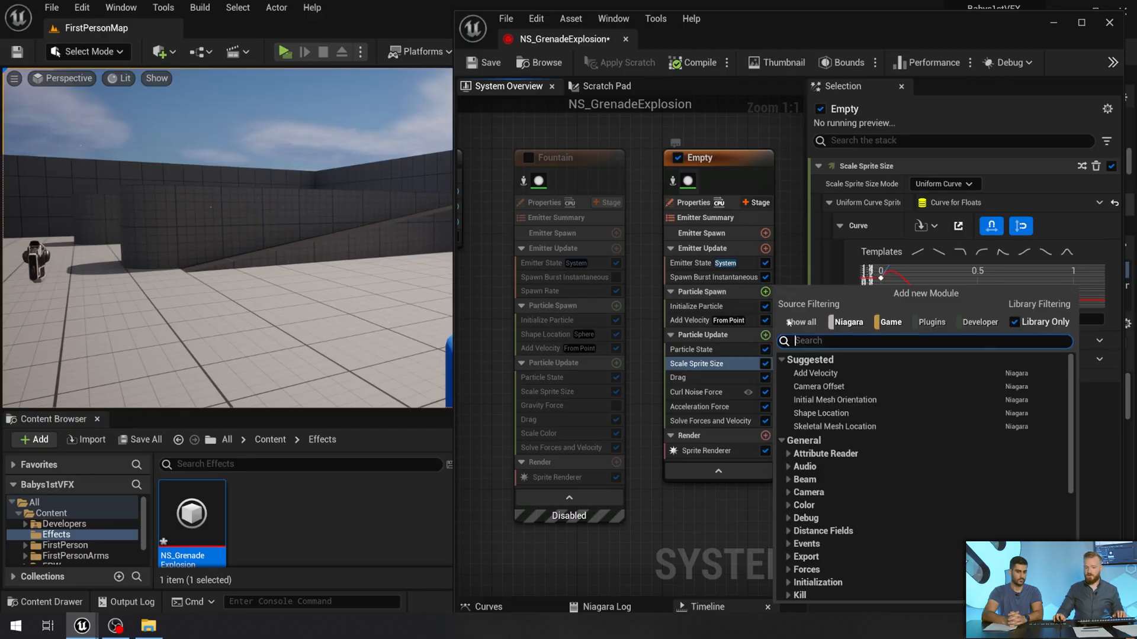
click(837, 414)
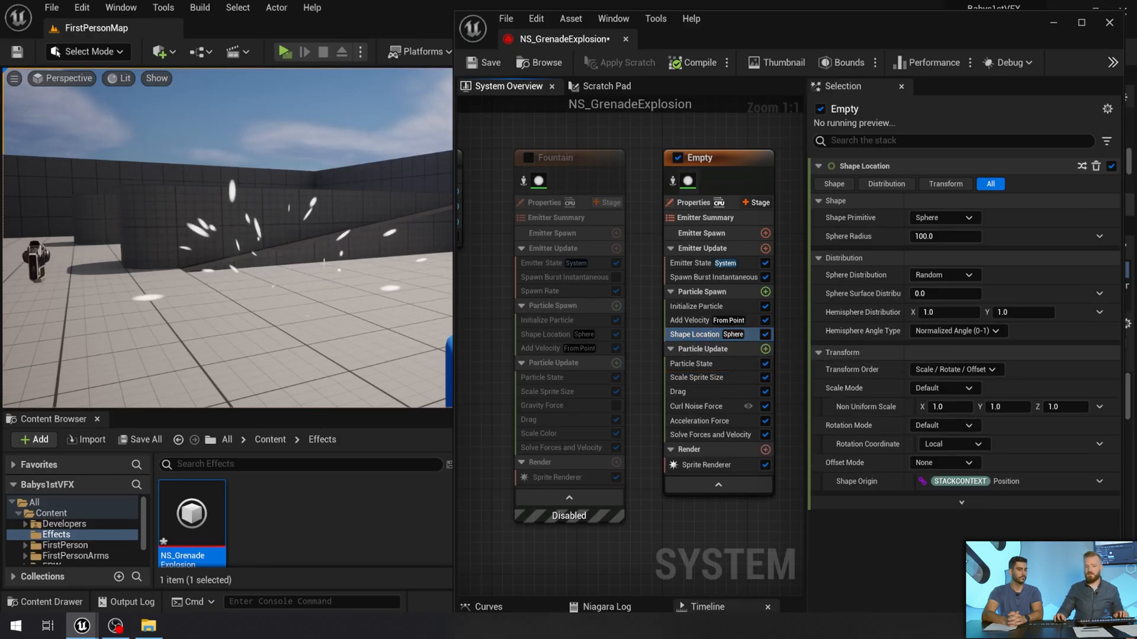
click(690, 335)
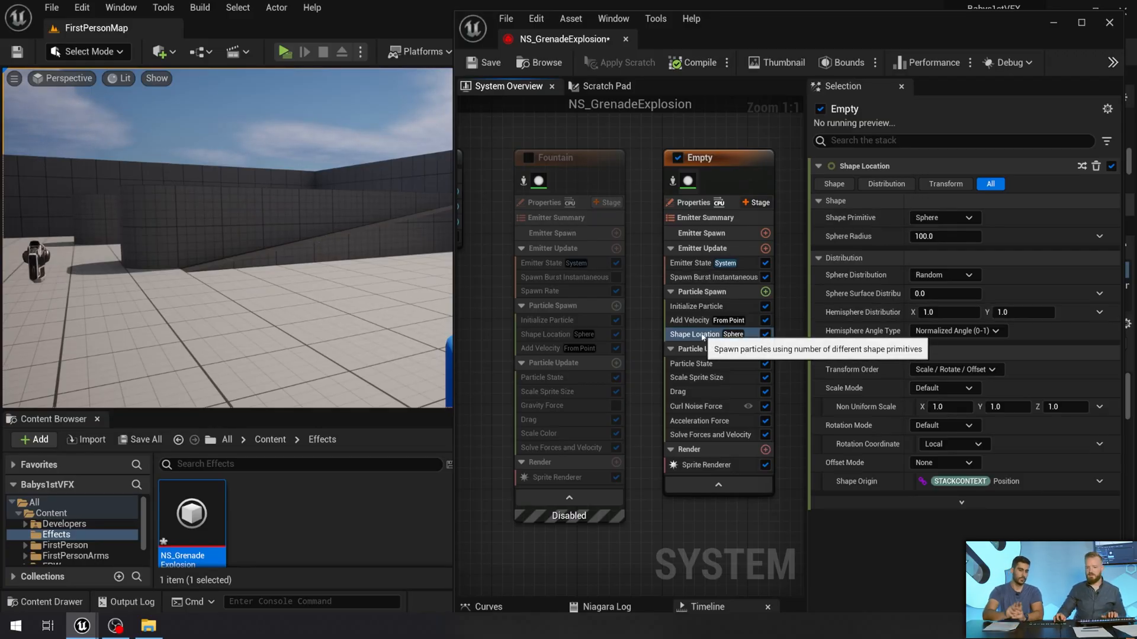
Move Shape Location above Add Velocity in the Empty emitter, and set Initialize Particle's Color Mode to Random Hue/Saturation/Value
drag(702, 334, 705, 320)
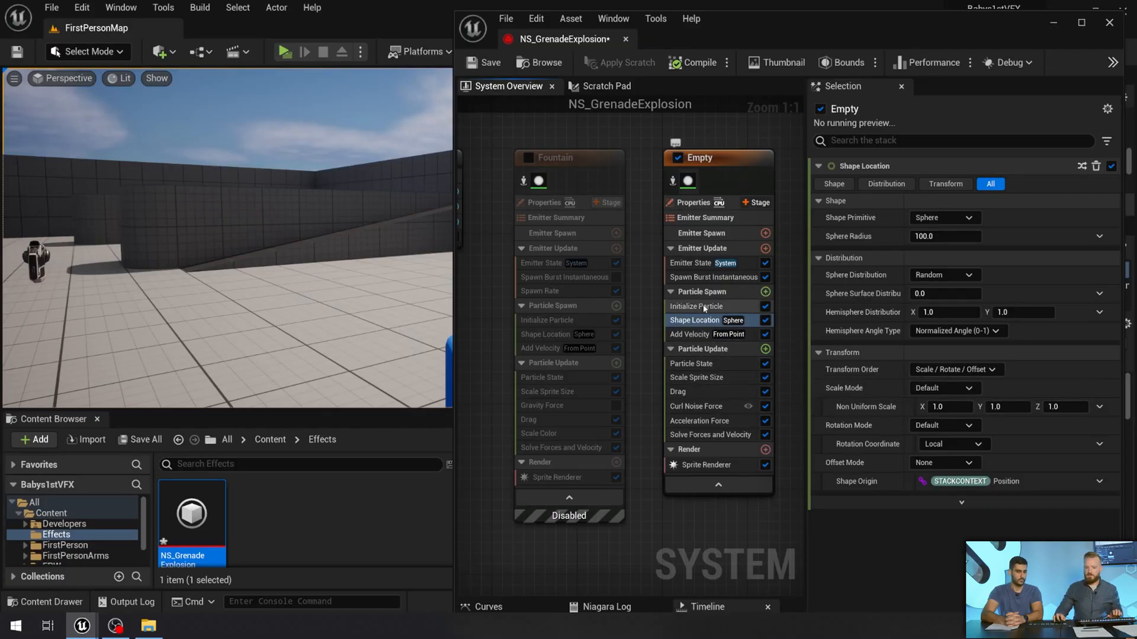
click(702, 305)
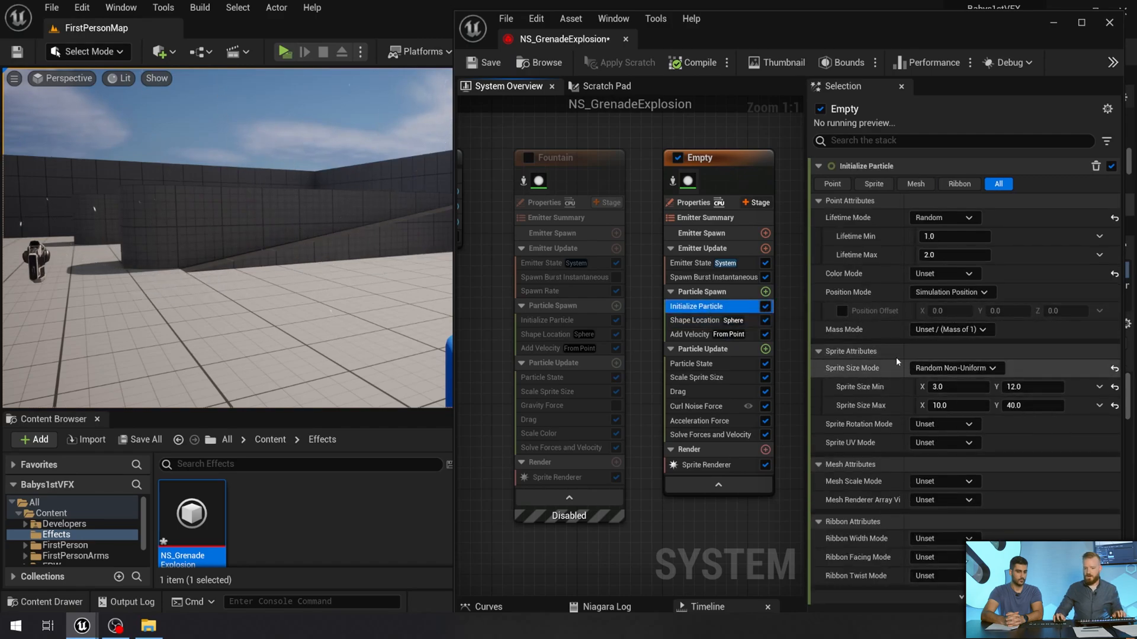
click(945, 274)
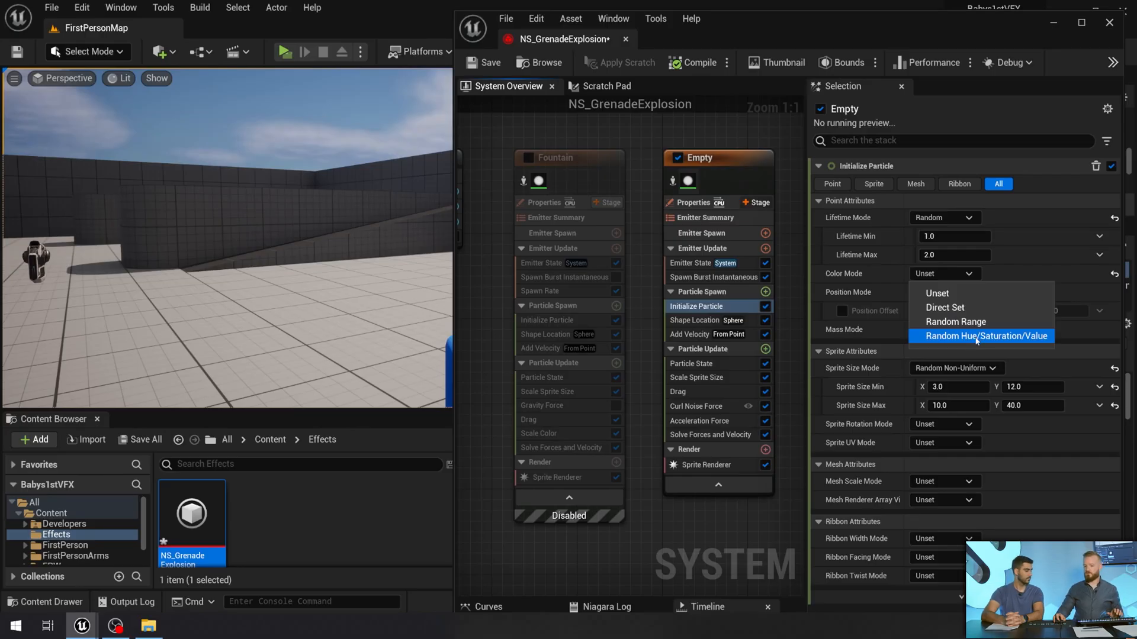
click(970, 321)
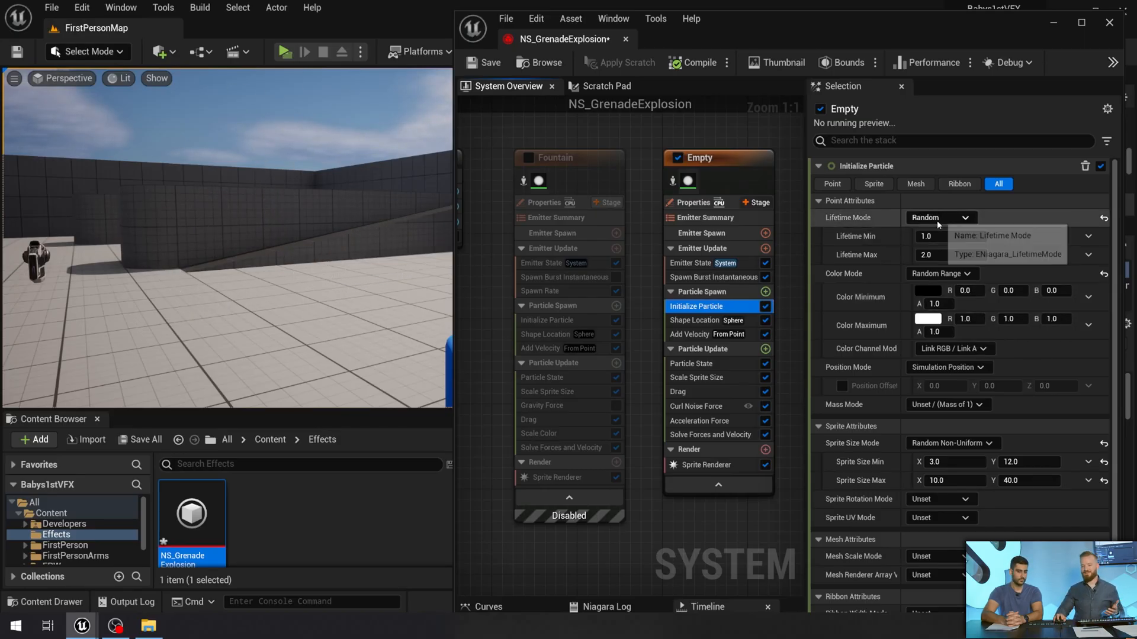
click(940, 274)
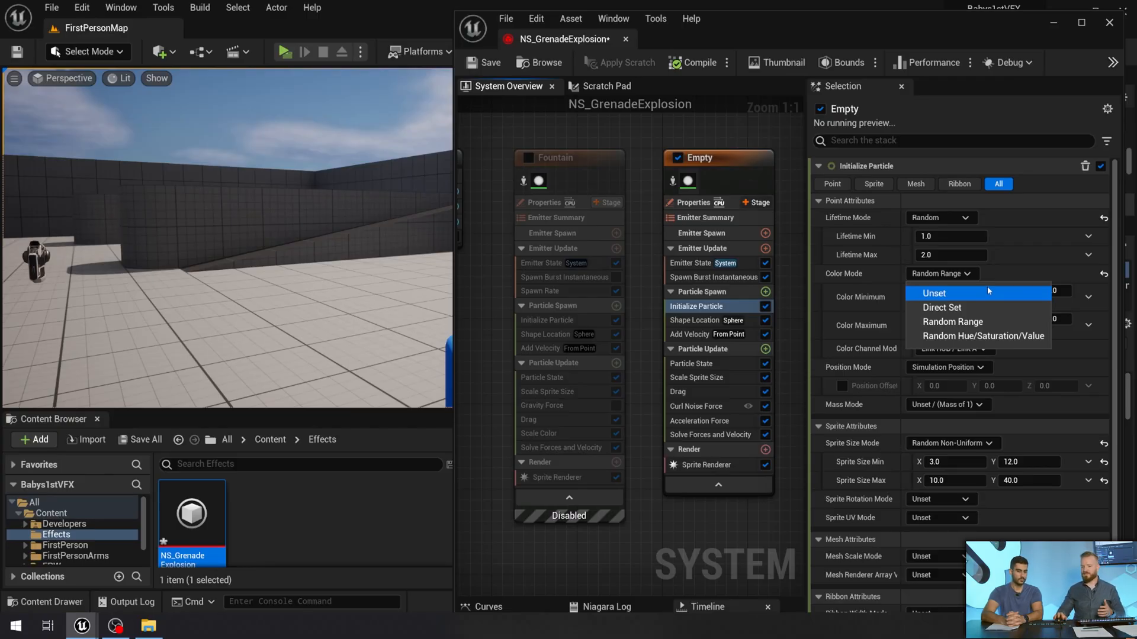
click(1000, 335)
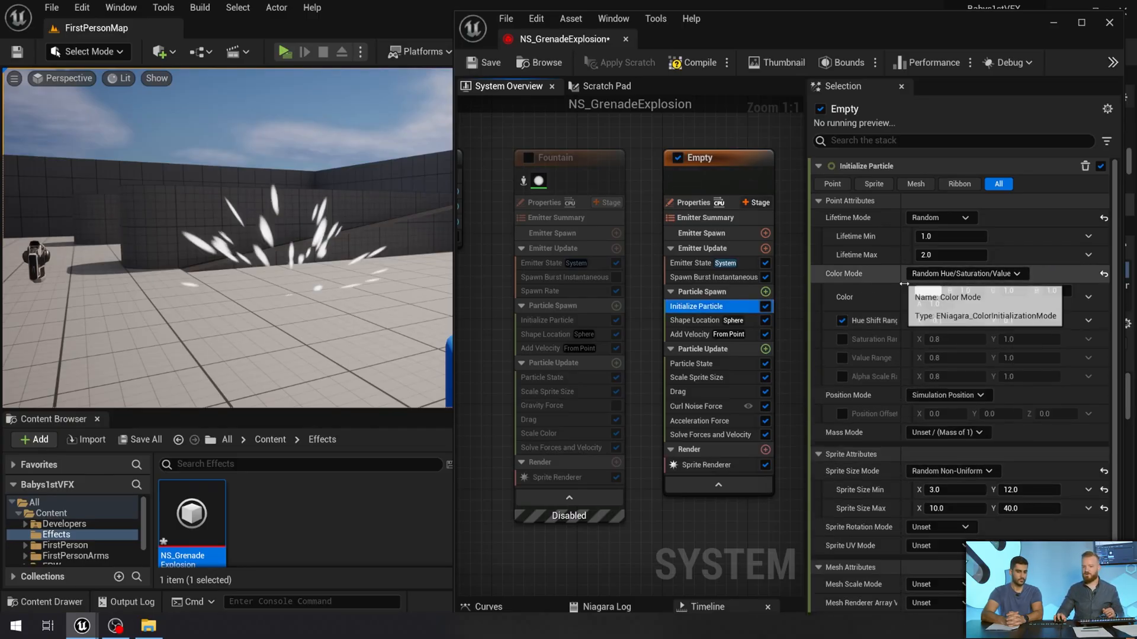
Set Initialize Particle's color to yellow-orange, about R 1.0, G 0.705, B 0.168, and enable its Value Range
click(928, 290)
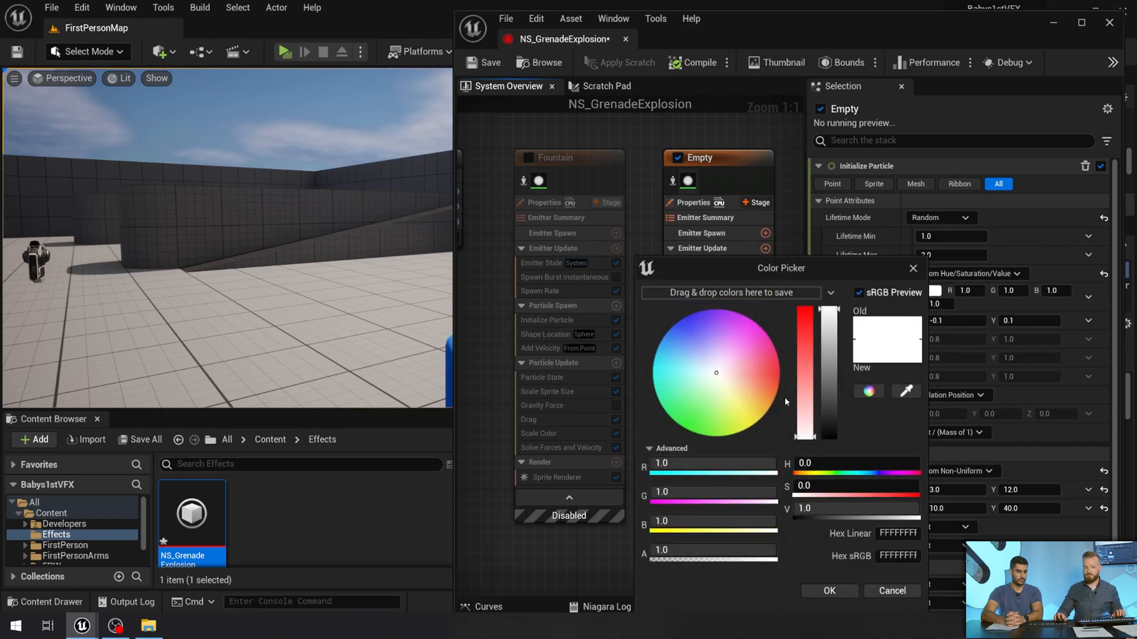
mouse_move(764, 392)
mouse_down()
mouse_move(753, 390)
mouse_move(760, 407)
mouse_up()
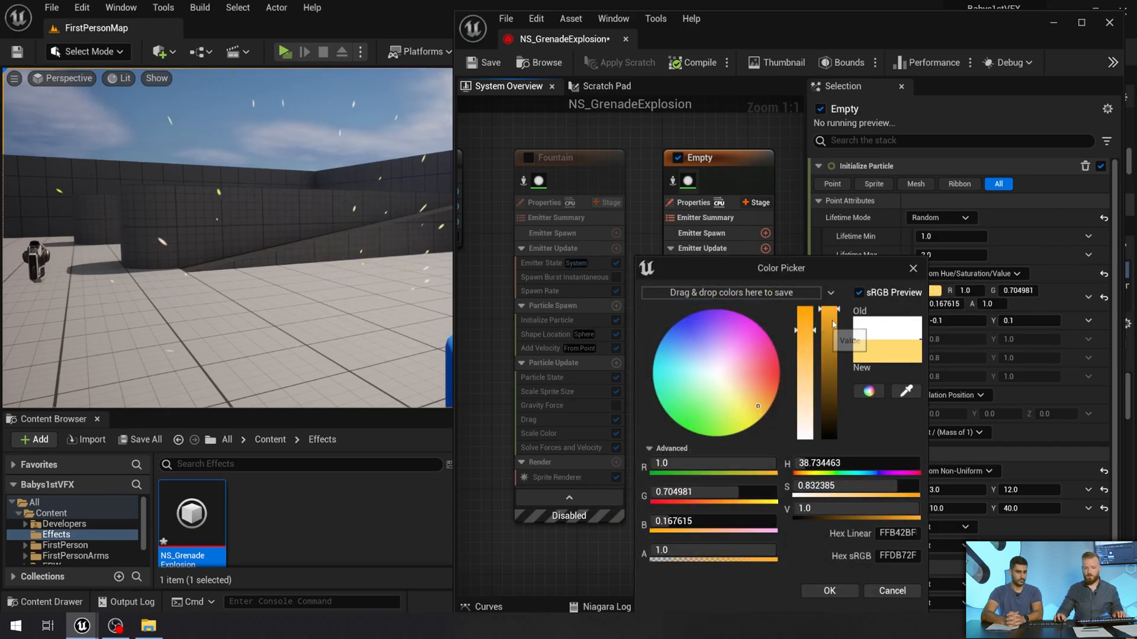
click(831, 591)
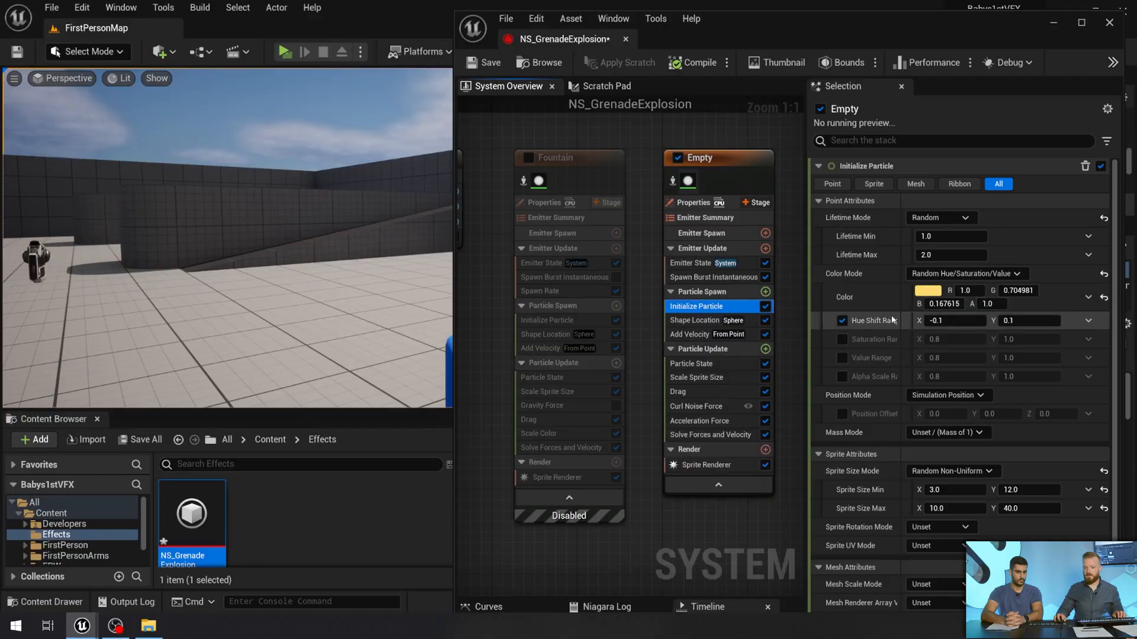
click(841, 358)
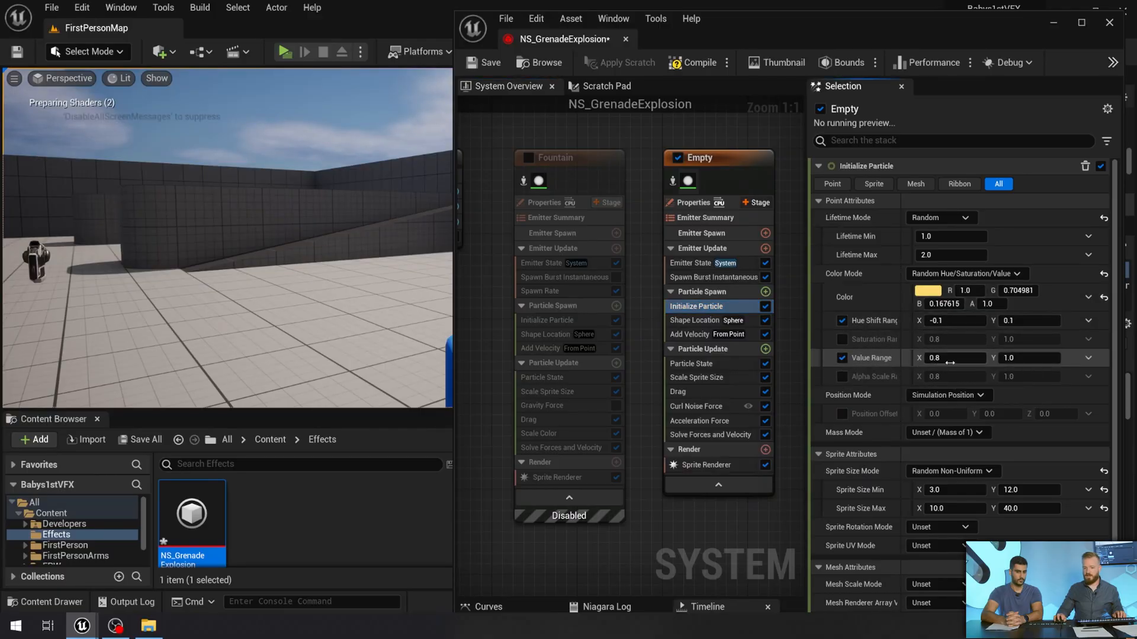
click(1031, 358)
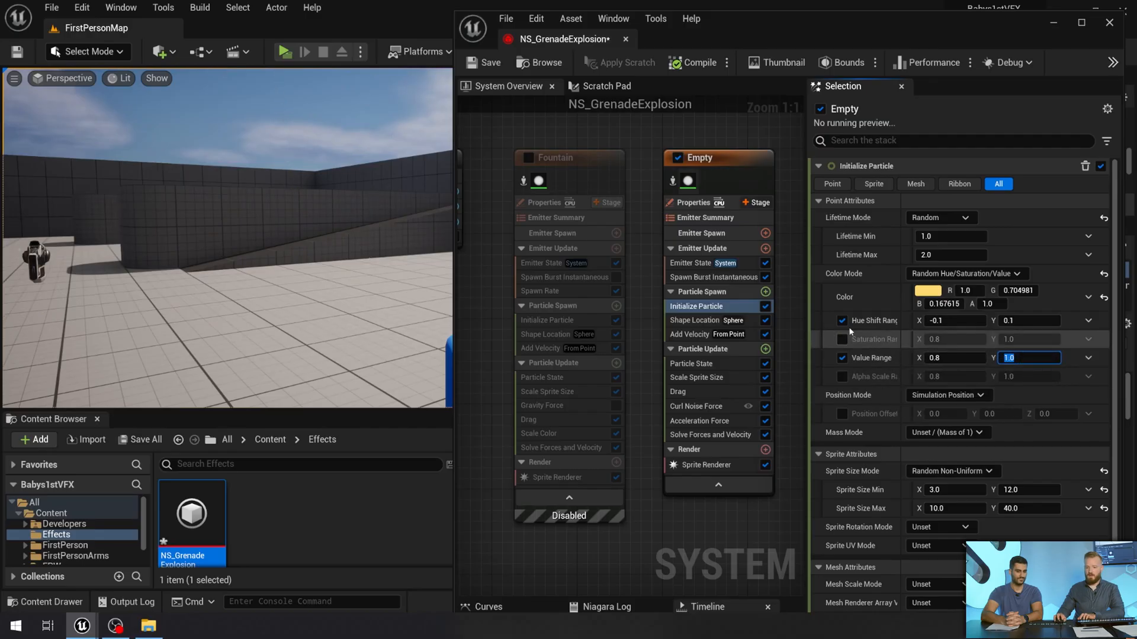
click(965, 321)
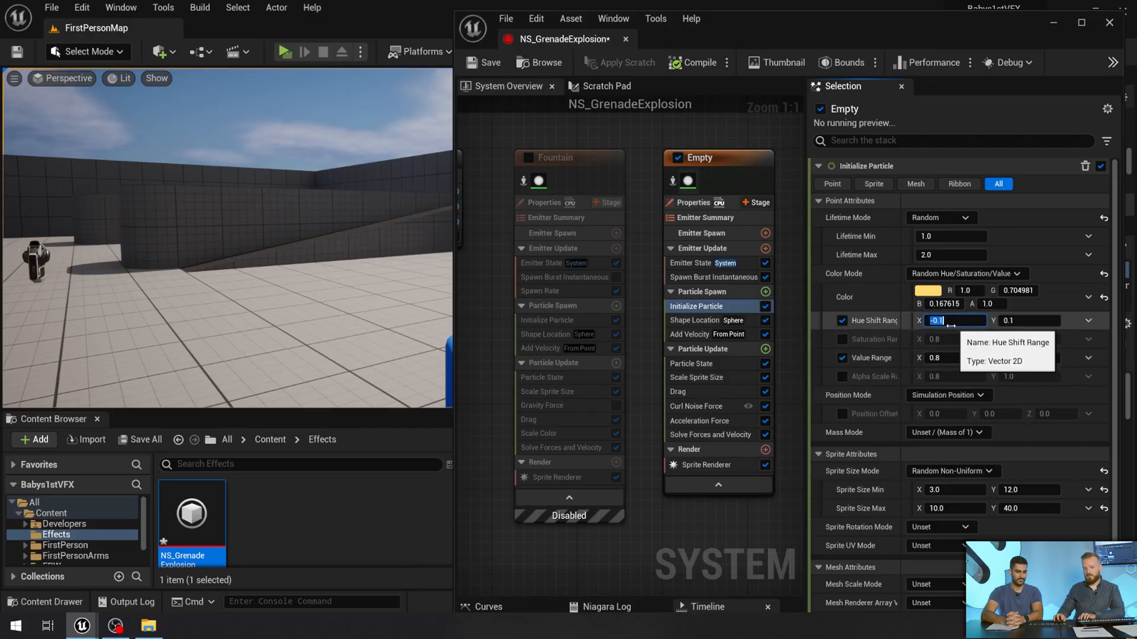
Shift Initialize Particle's color toward orange, about R 1.0, G 0.569, B 0.161
click(927, 292)
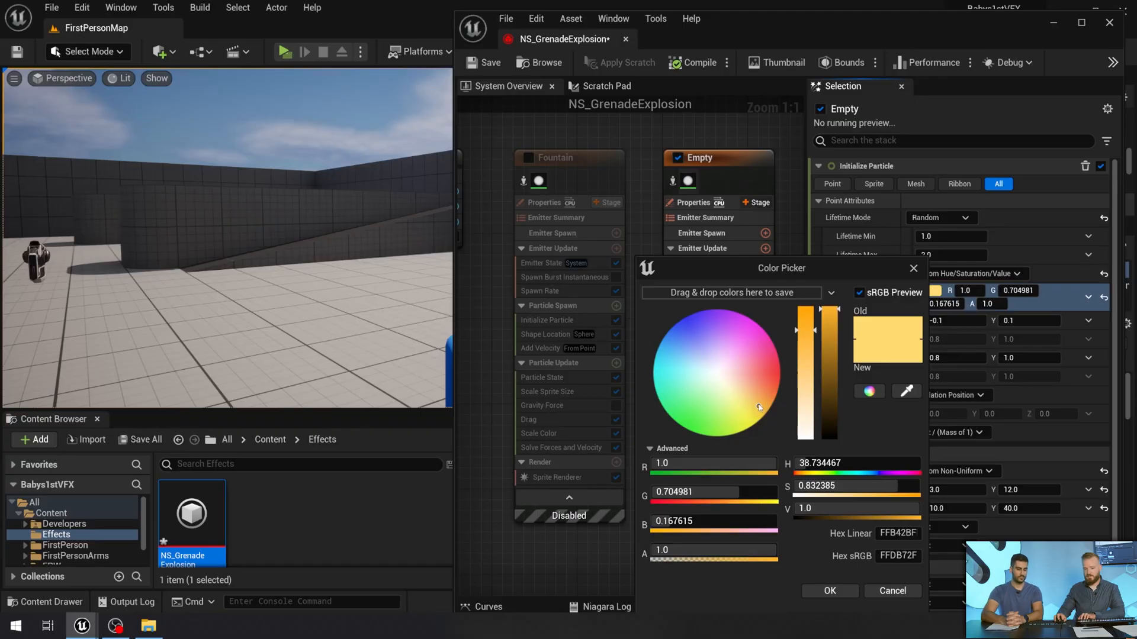
drag(760, 407, 765, 400)
click(820, 588)
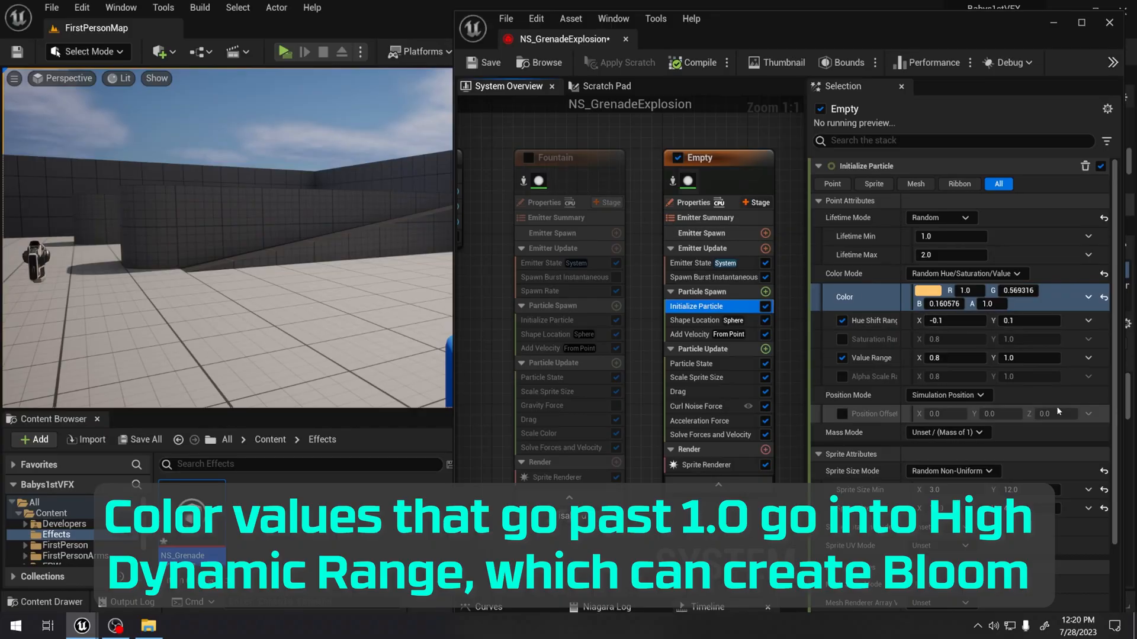
Try a Value Range maximum of 500 in Initialize Particle, and settle on a maximum of 3.0
click(1055, 358)
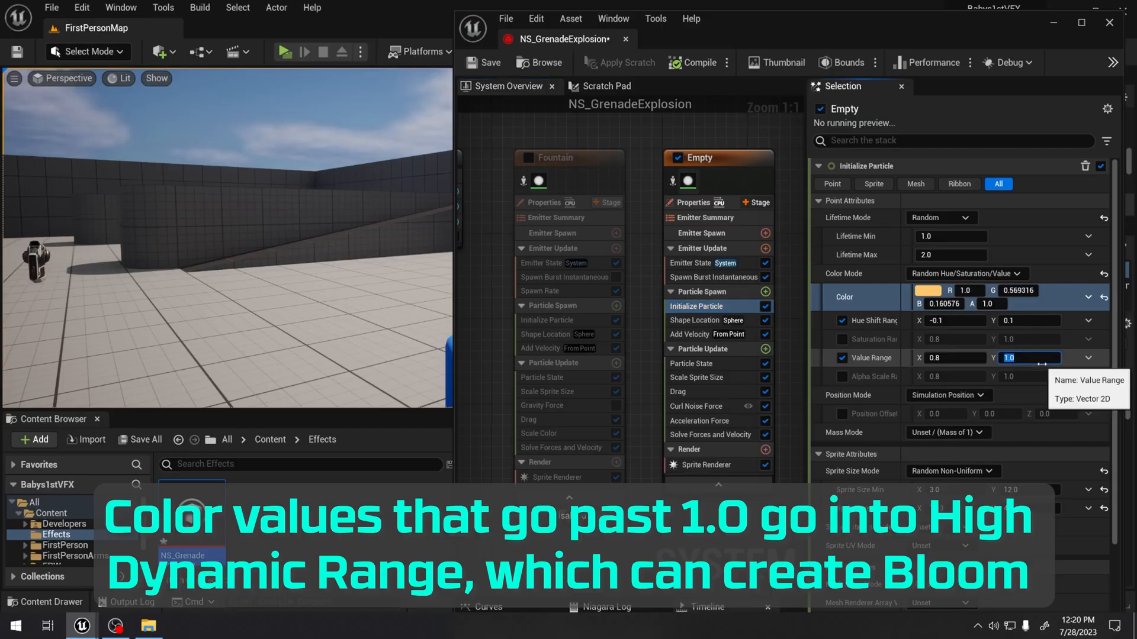
key(Return)
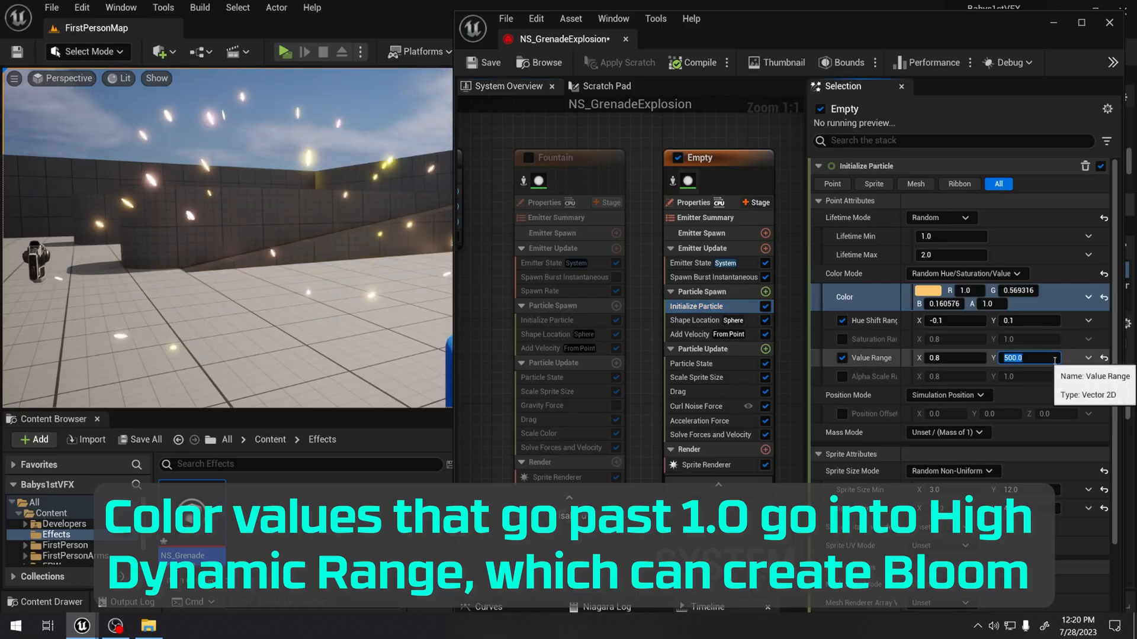
click(481, 349)
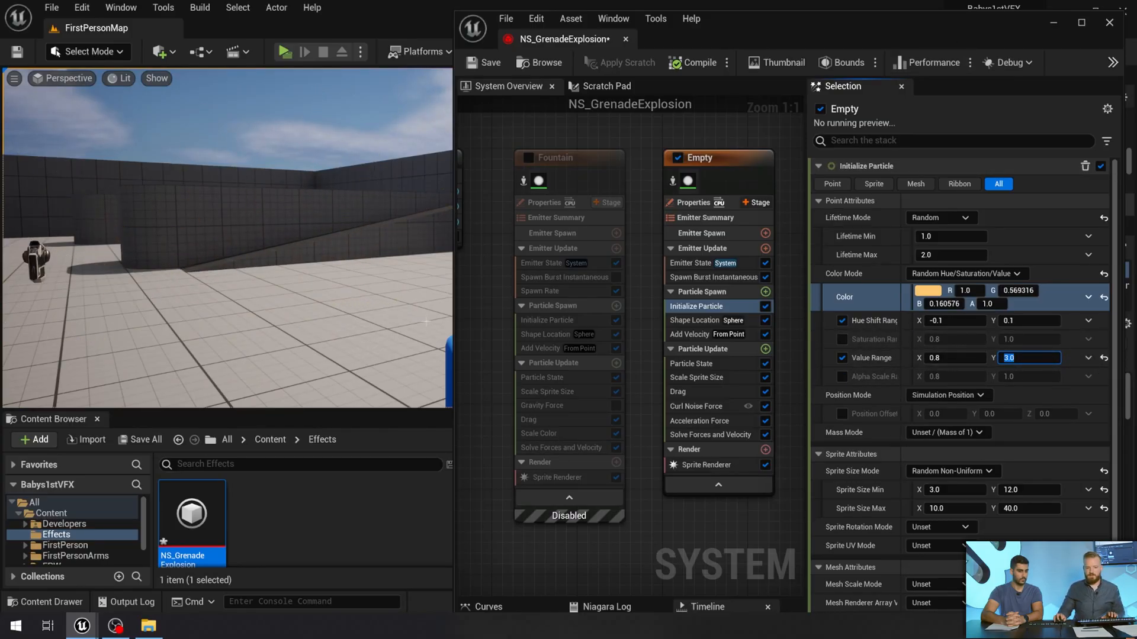
Check the Fountain emitter's Initialize Particle settings, and add a Scale Color module to the Empty emitter's Particle Update
click(521, 321)
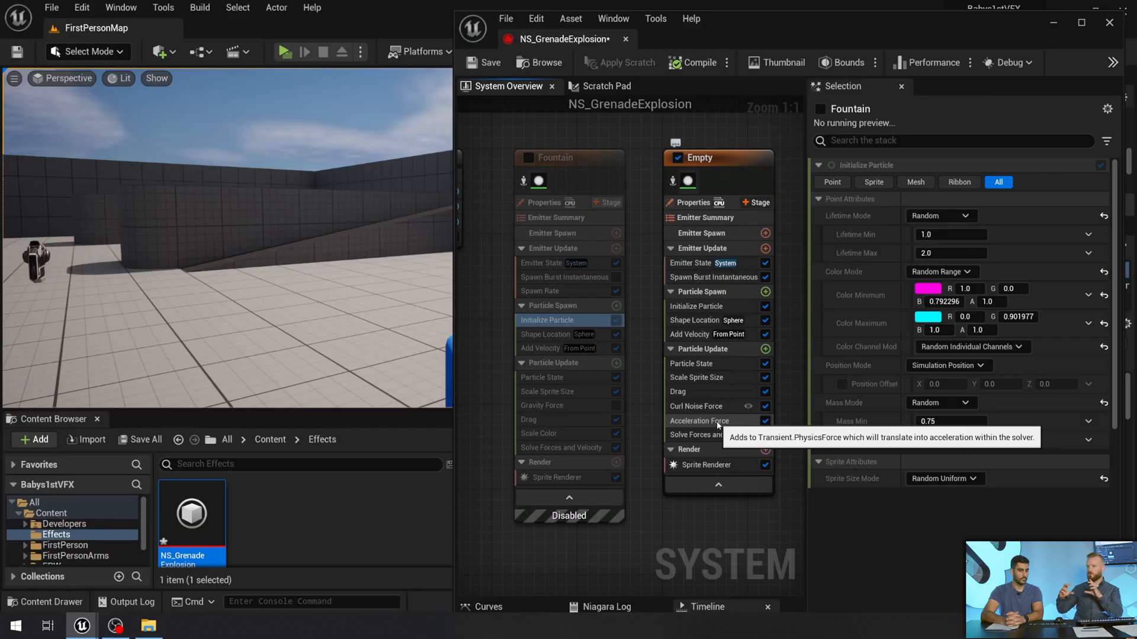
click(766, 349)
text(scale)
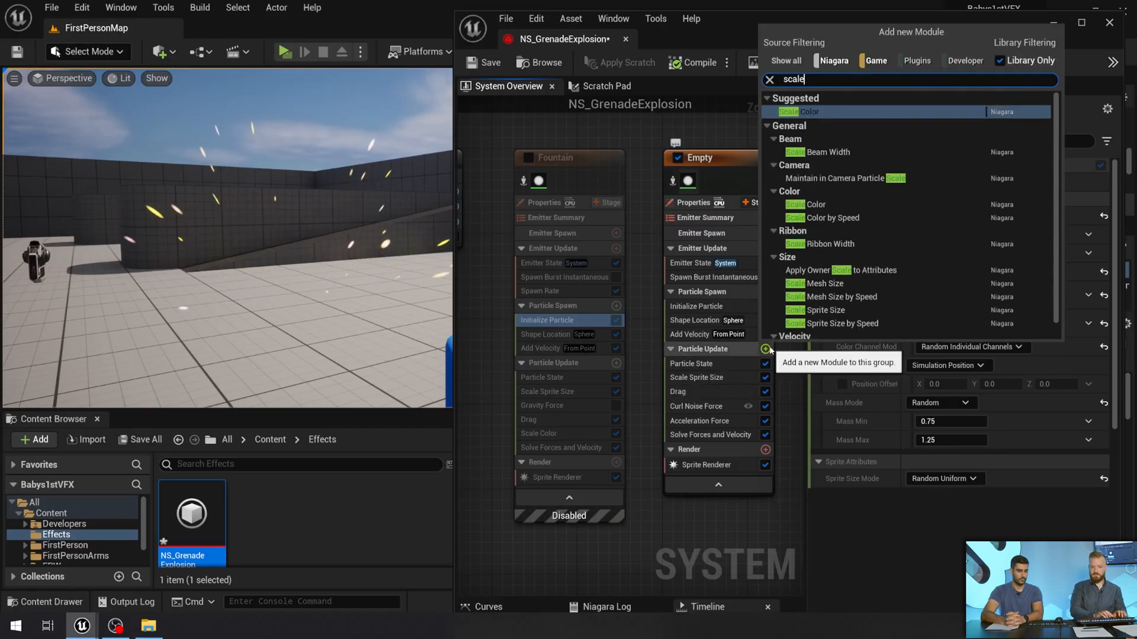
text(col)
key(Return)
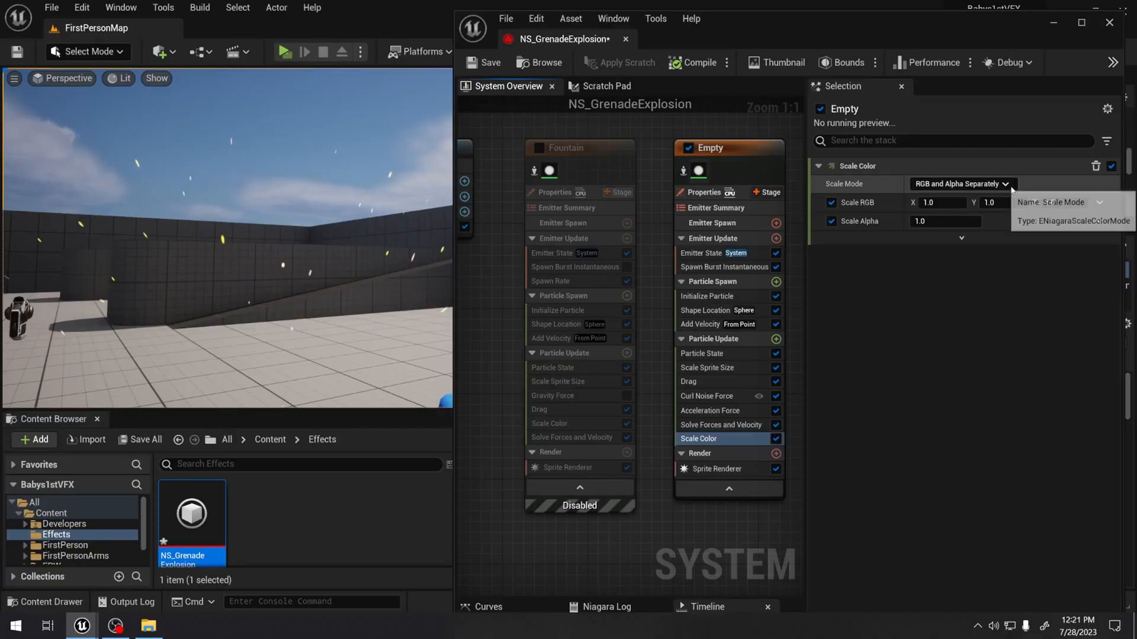
Set Scale Color's Scale Mode to RGBA Together and drive Scale RGBA with a Vector 4 From Curve input
click(1008, 185)
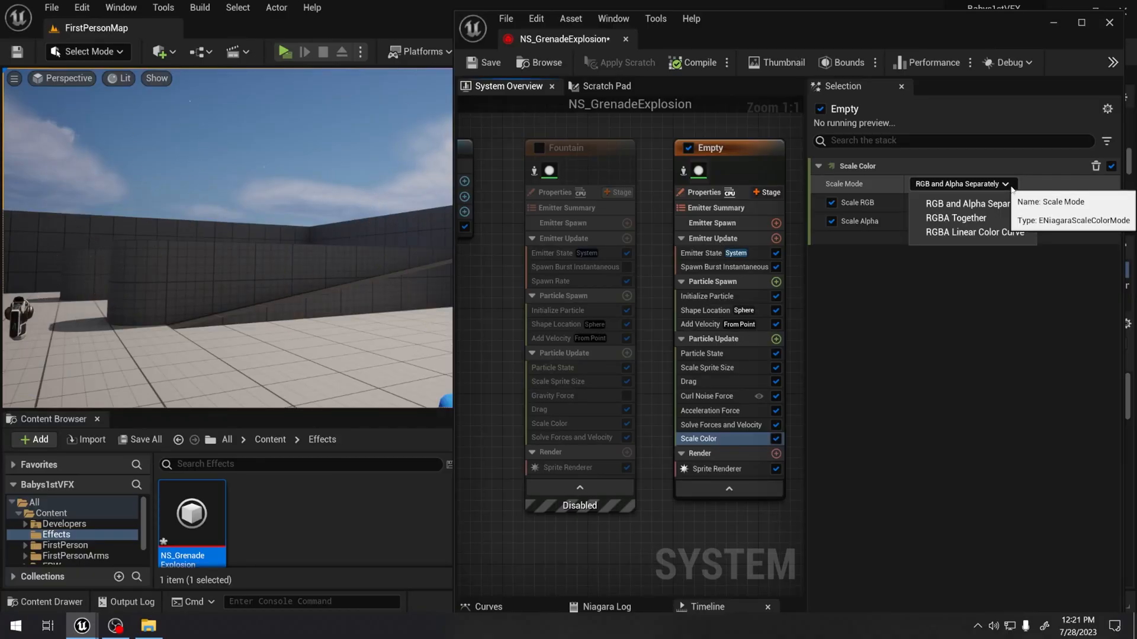
click(1002, 222)
click(1100, 203)
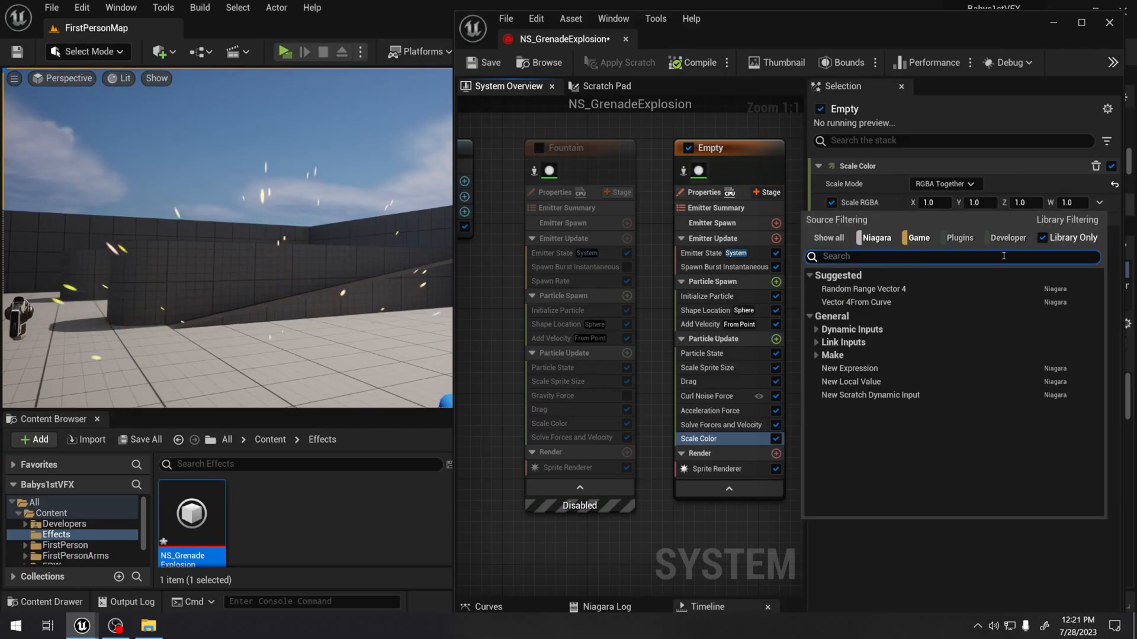
click(859, 303)
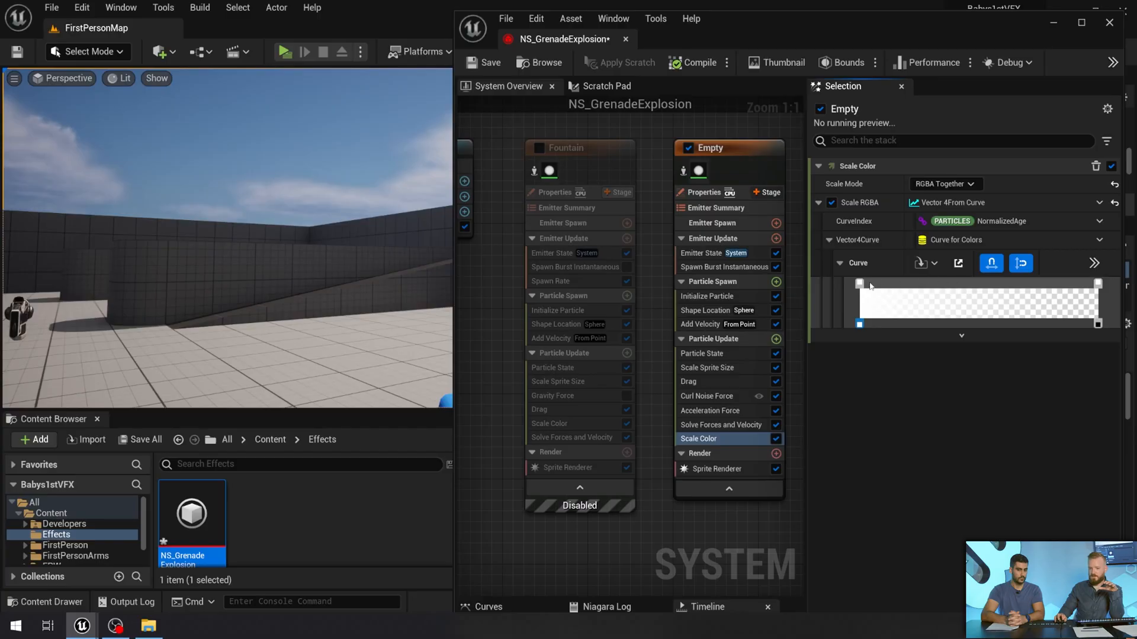
Delete the alpha key at the end of the Scale RGBA gradient
click(893, 327)
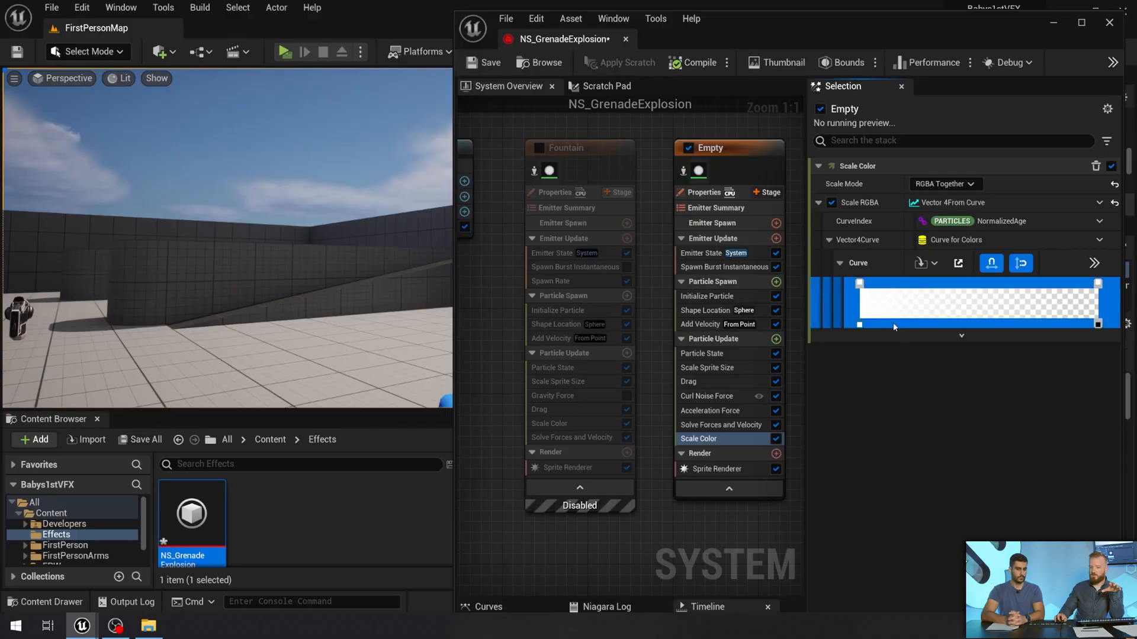
click(1098, 325)
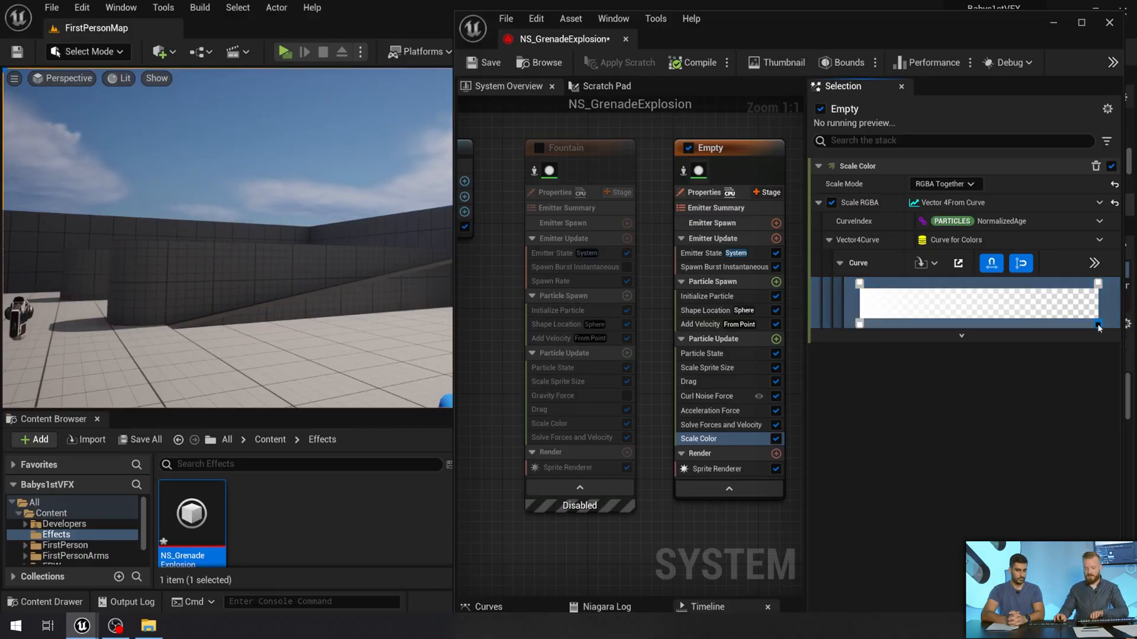
key(Delete)
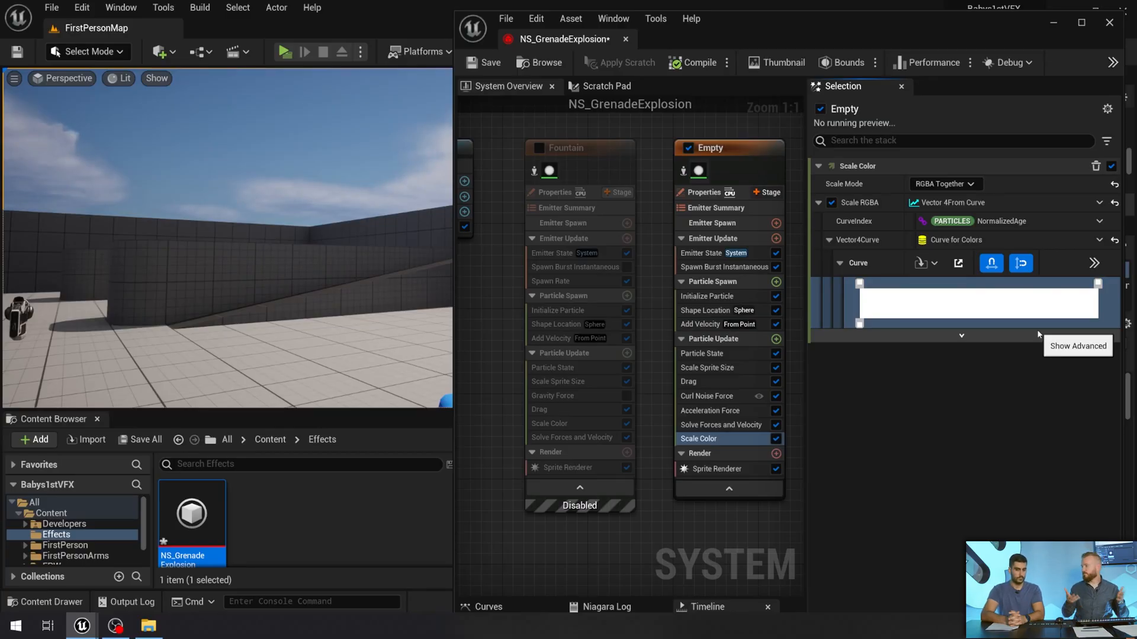
Set the Scale RGBA gradient's first color key to yellow-orange, hue about 40, saturation about 0.83, value 15
double_click(860, 283)
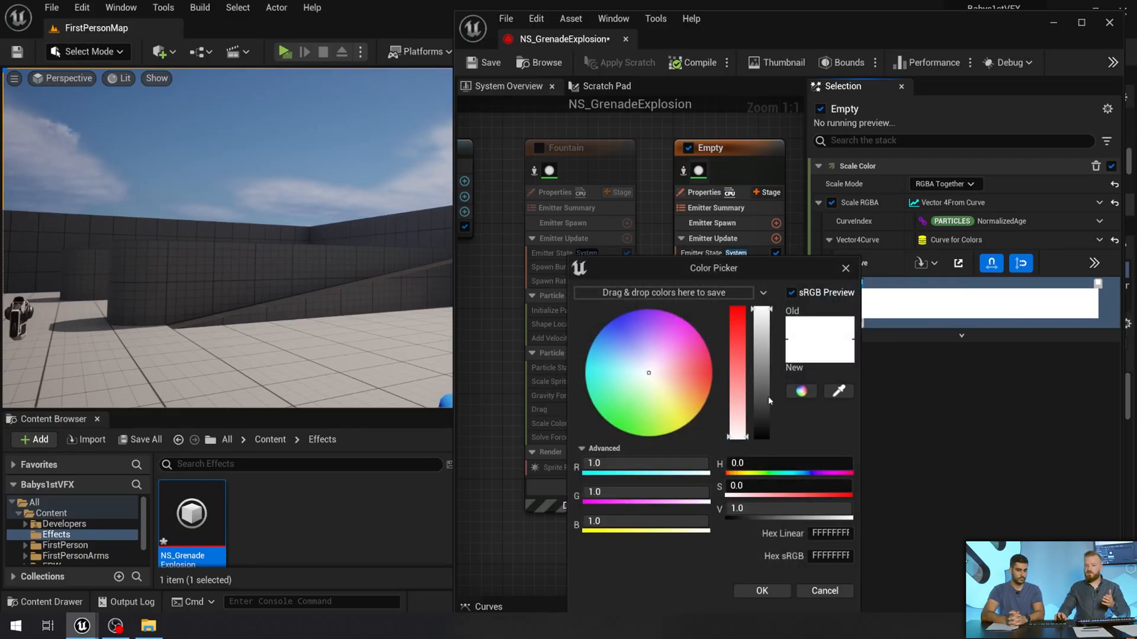
drag(687, 406, 689, 408)
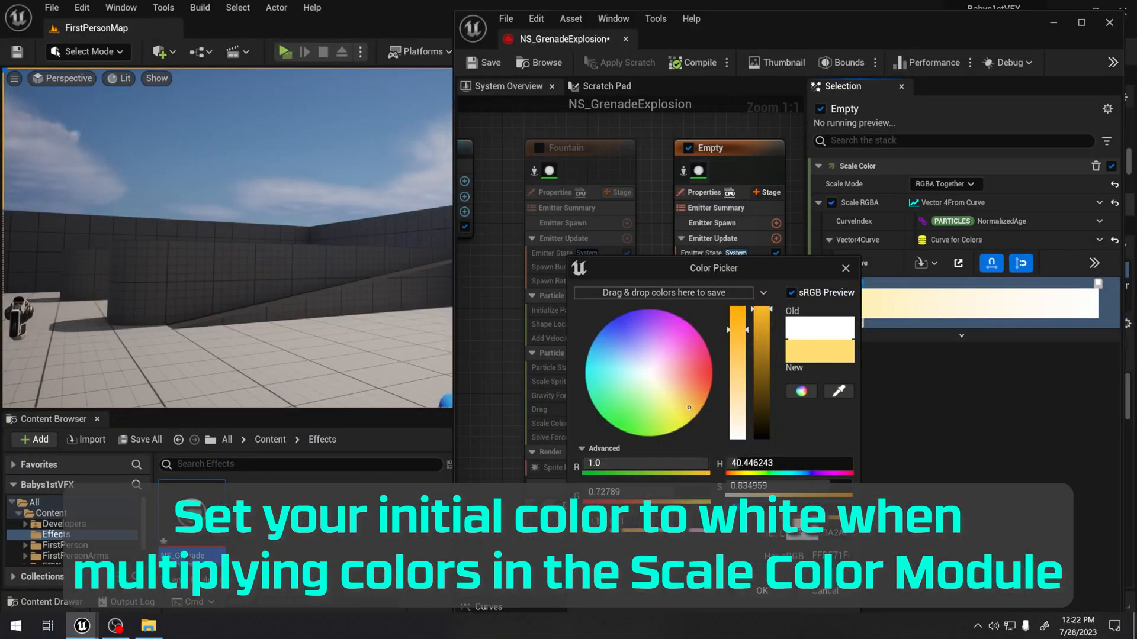
text(150)
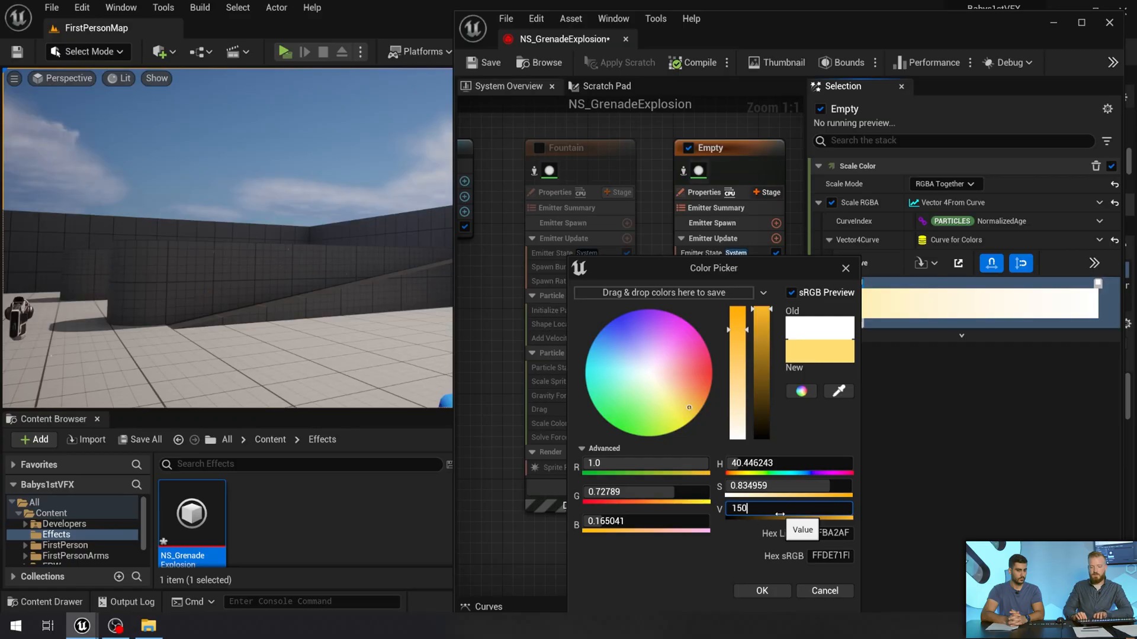
key(Return)
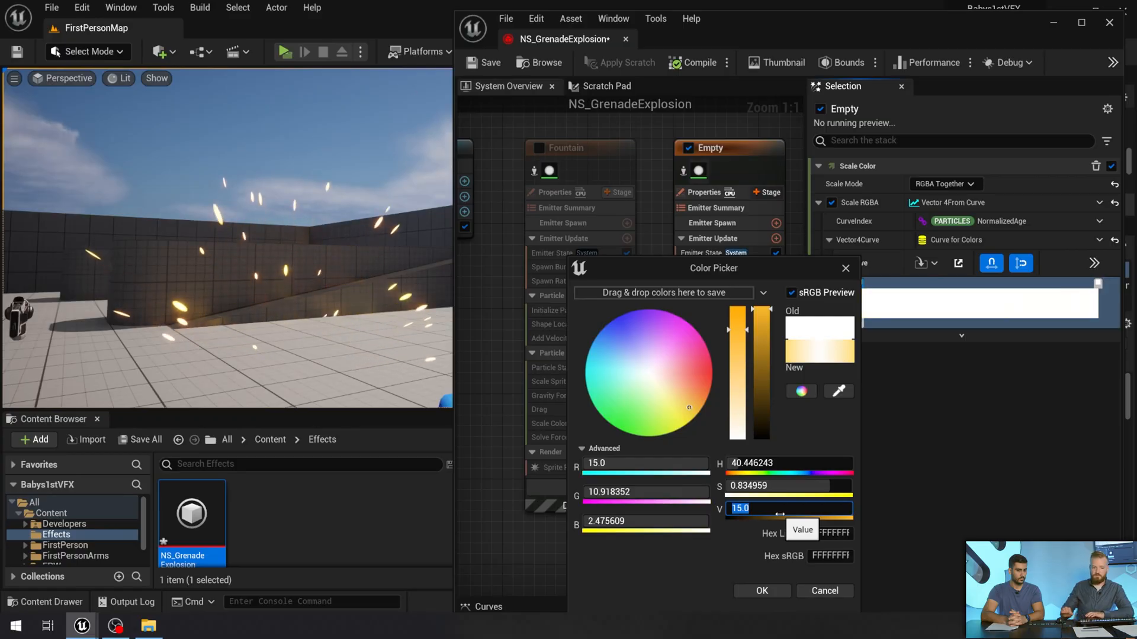
click(764, 591)
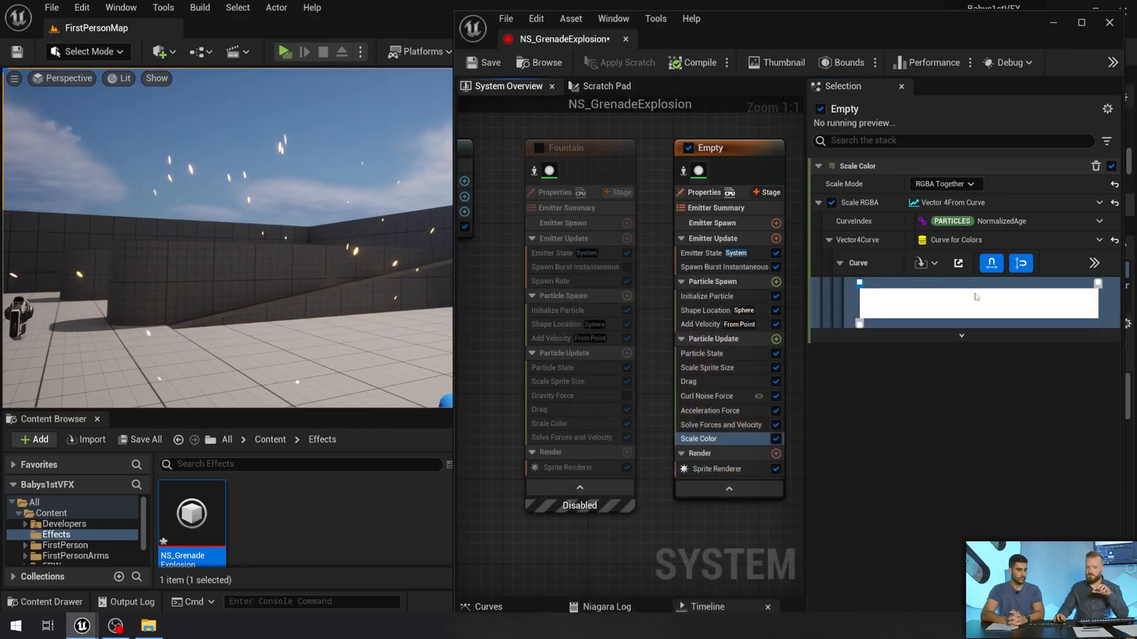
Add a color key about a quarter along the Scale RGBA gradient, colored red-orange with hue about 16, saturation about 0.73, value 3
double_click(919, 285)
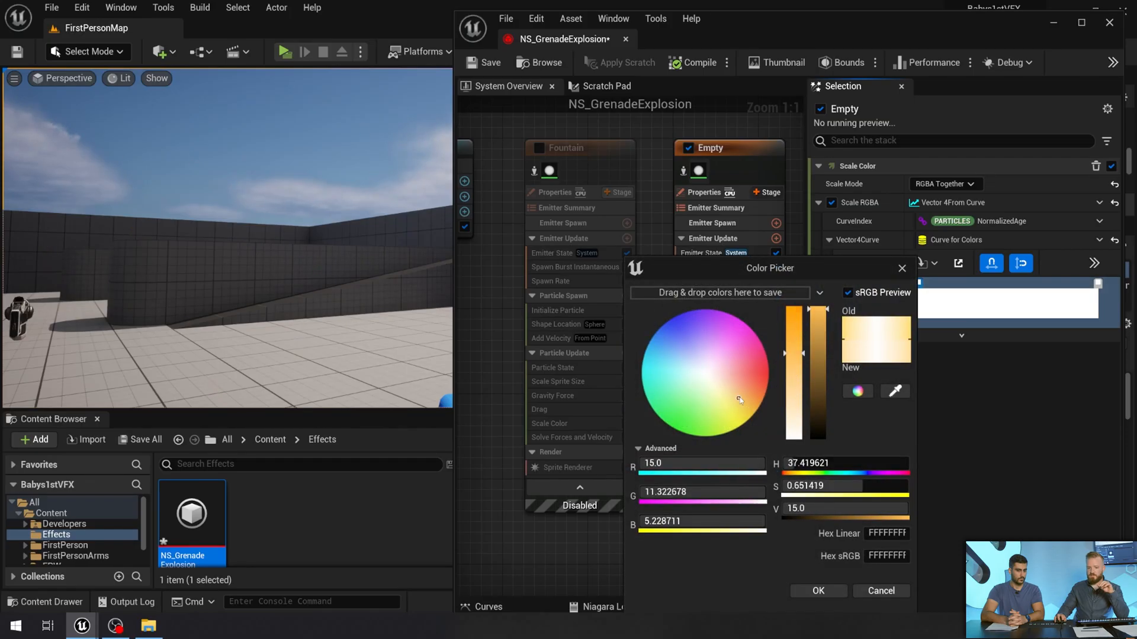
drag(739, 401, 750, 386)
text(3)
key(Return)
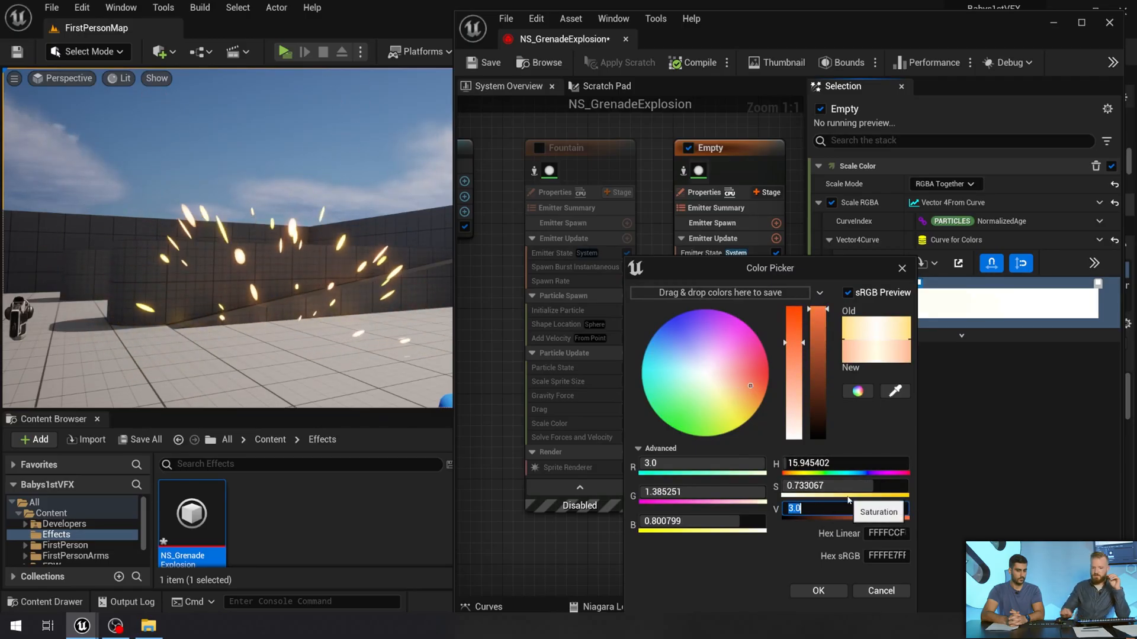
click(825, 594)
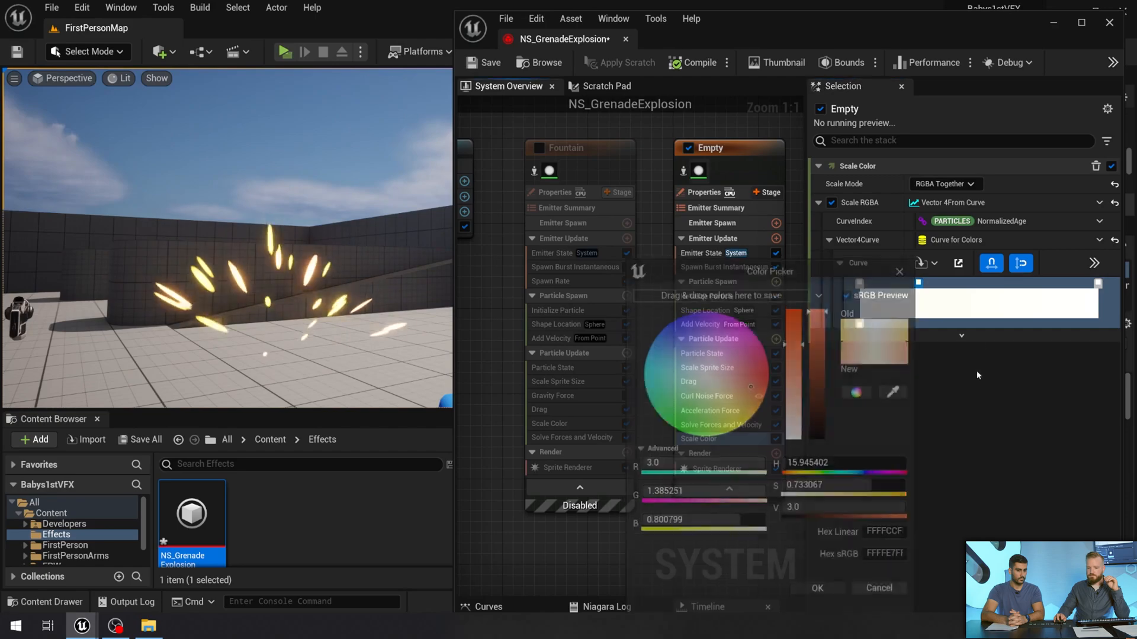
Add a redder color key to the Scale RGBA gradient and position it slightly past the middle
double_click(958, 284)
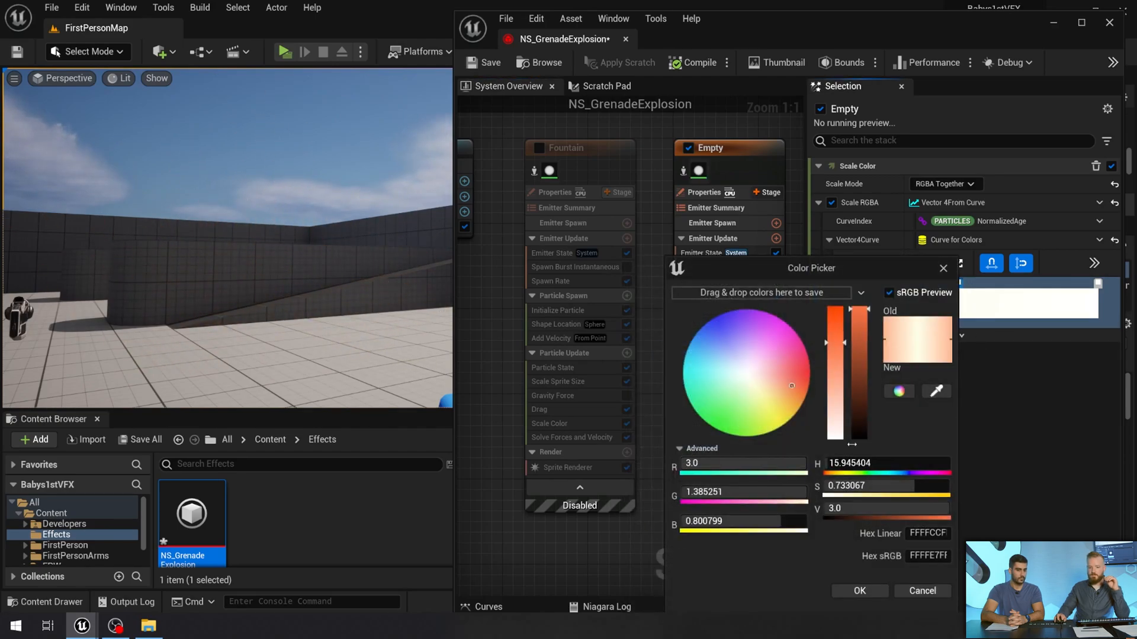
drag(787, 382, 798, 377)
drag(858, 358, 856, 300)
click(859, 591)
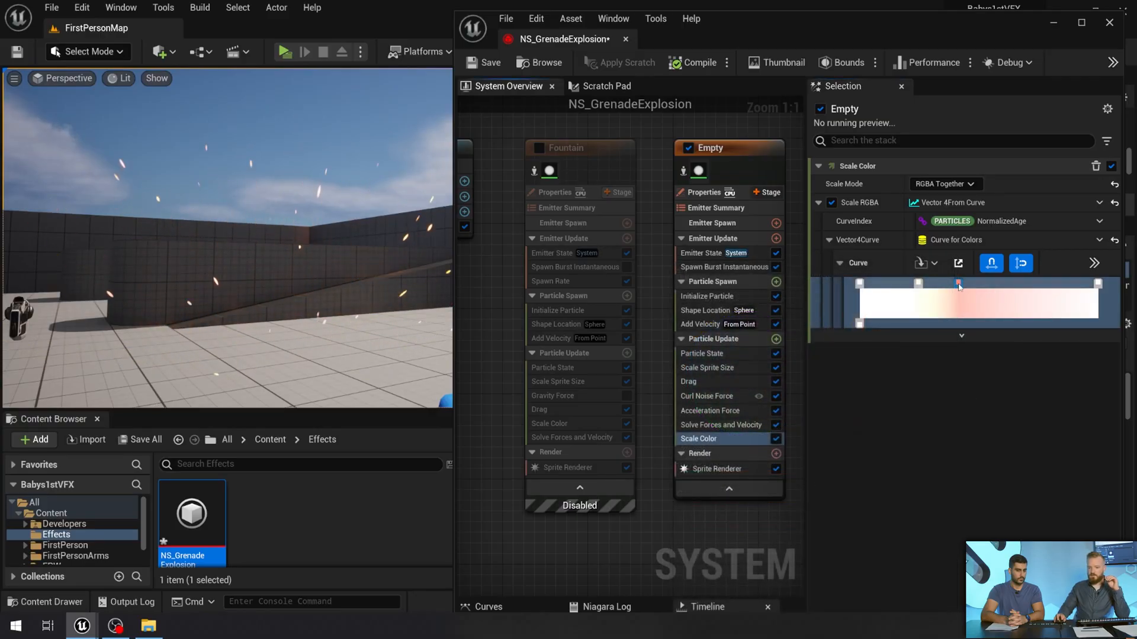
drag(992, 289, 990, 283)
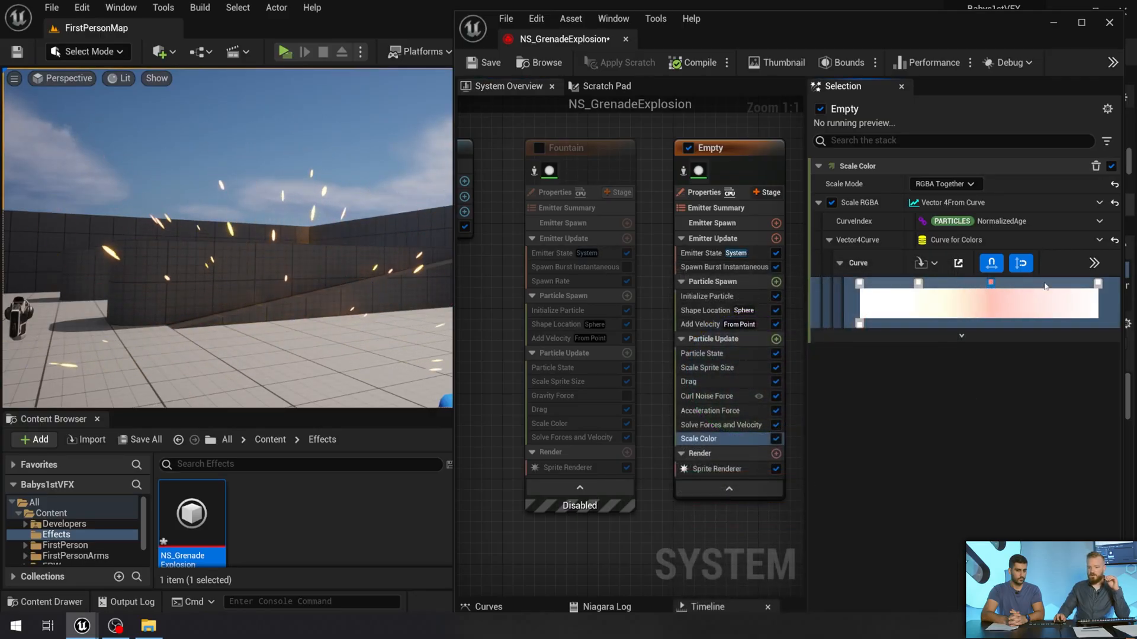
Set the final color key of the Scale RGBA gradient to near-black red, hue about 1.8, saturation about 0.68, value about 0.003
double_click(1098, 286)
click(974, 349)
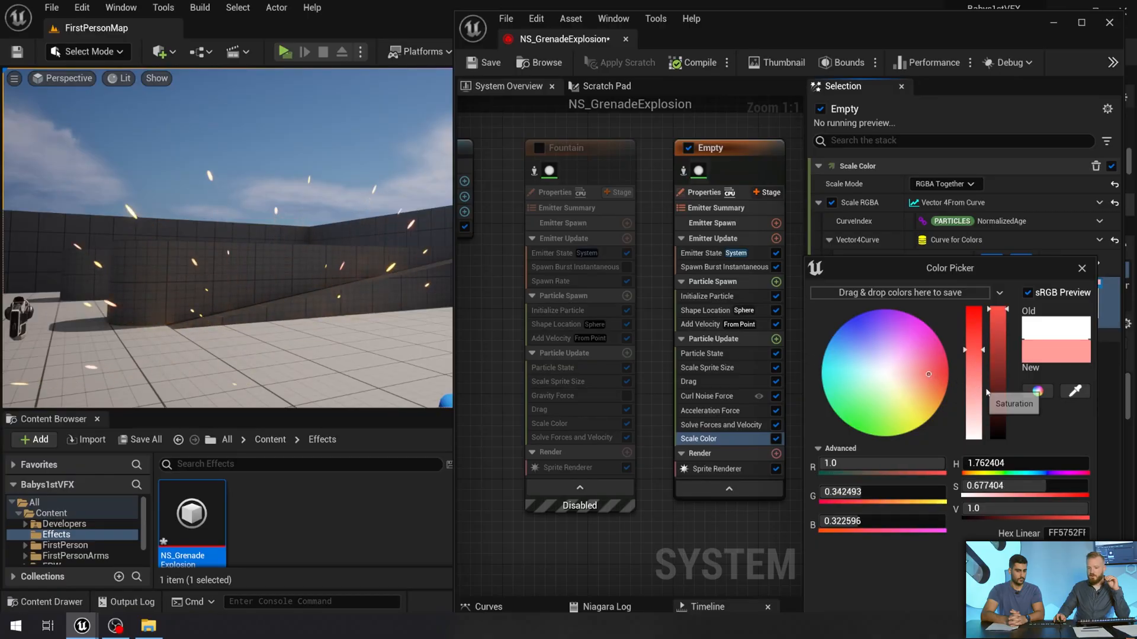
drag(994, 394, 999, 438)
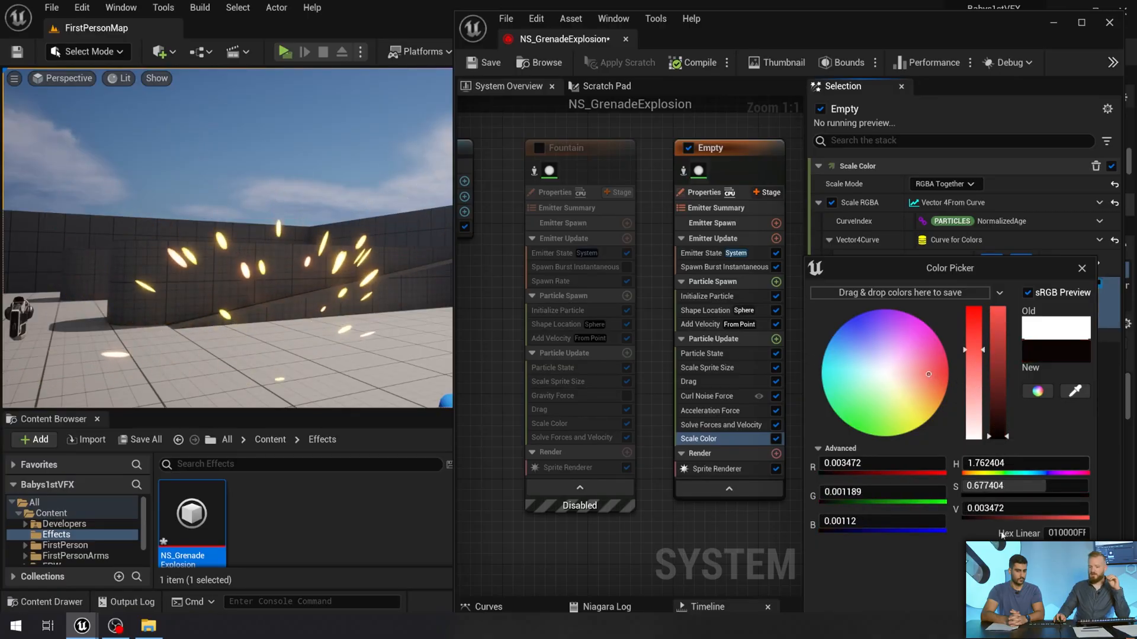
click(1012, 600)
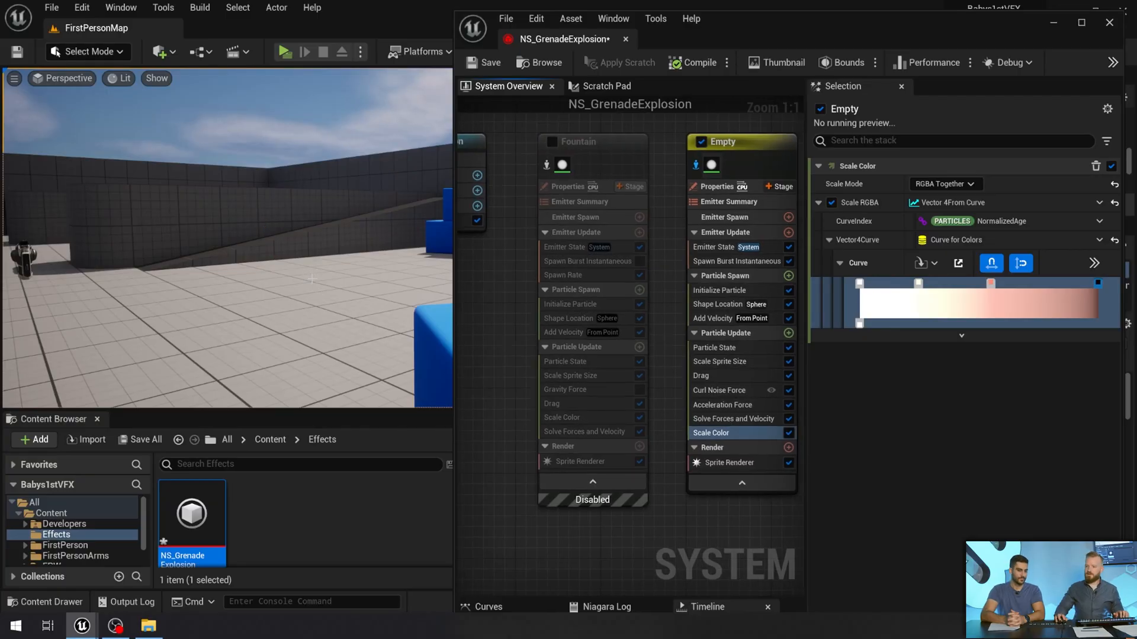
Switch the level viewport from game view to editor view and select the grenade explosion actor on the floor
right_drag(311, 279, 364, 312)
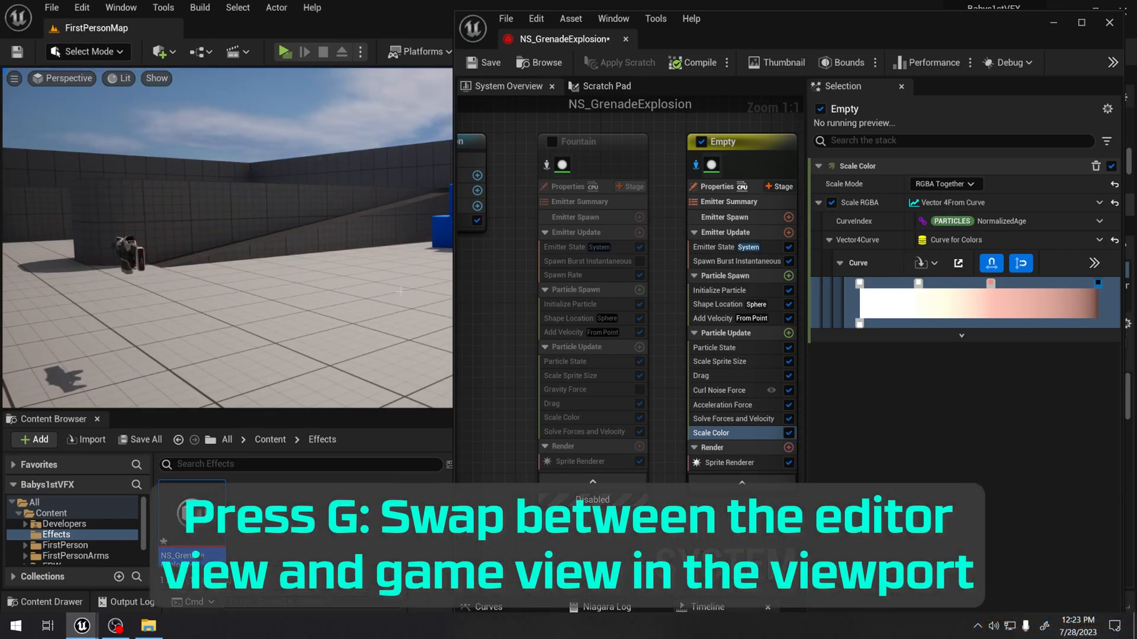
right_drag(304, 318, 355, 282)
key(g)
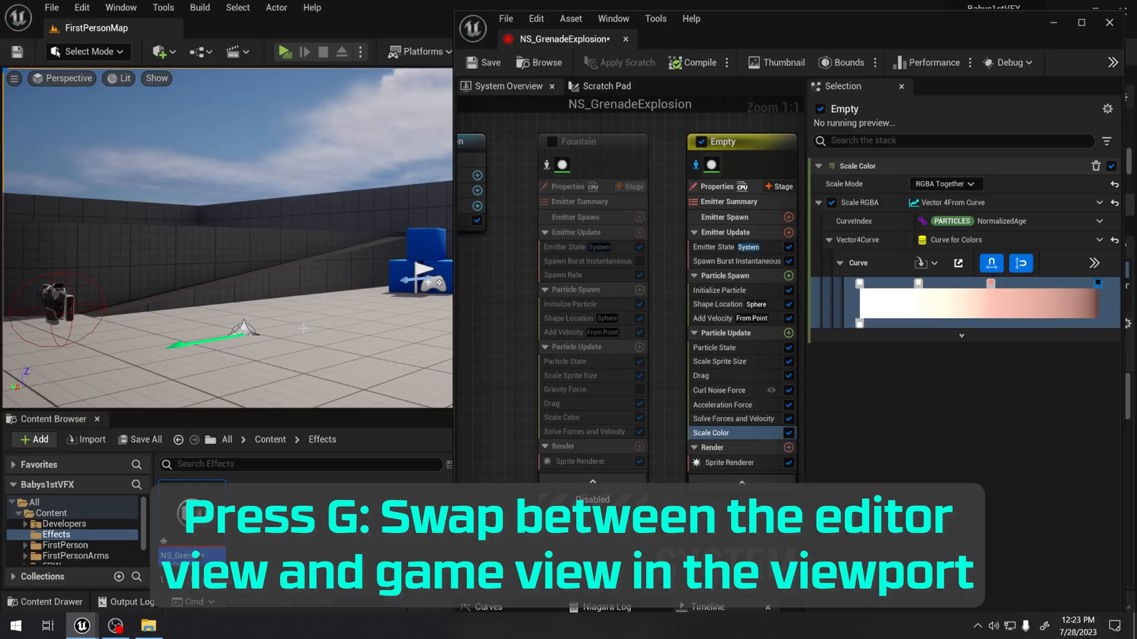
click(244, 329)
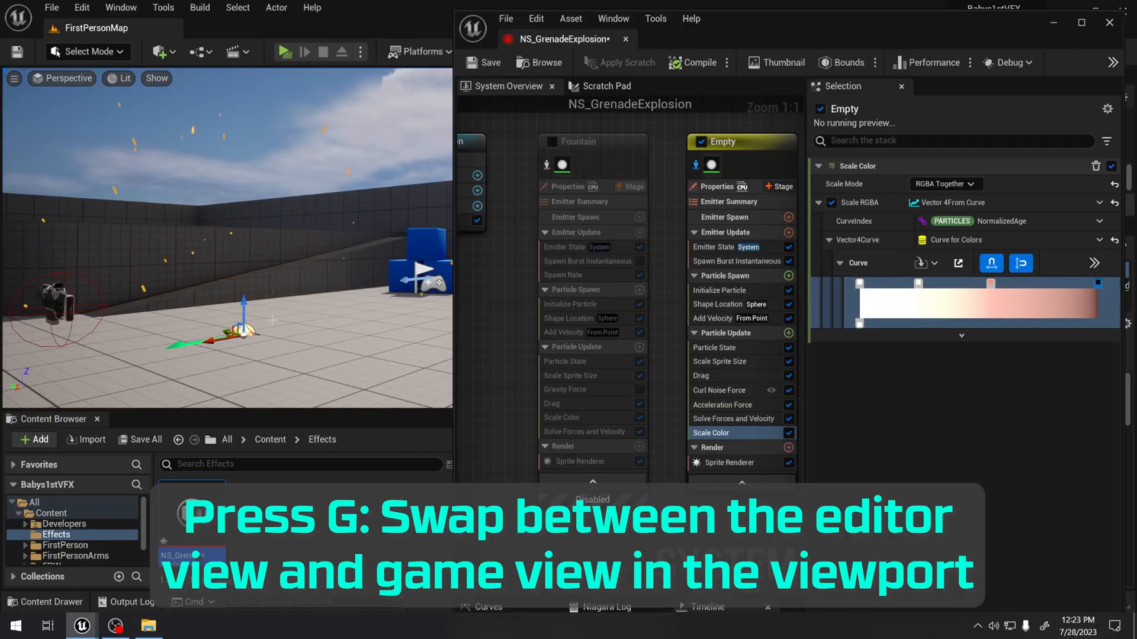
Raise the grenade explosion actor off the floor so it hangs in front of the ramp wall
right_drag(243, 329, 209, 358)
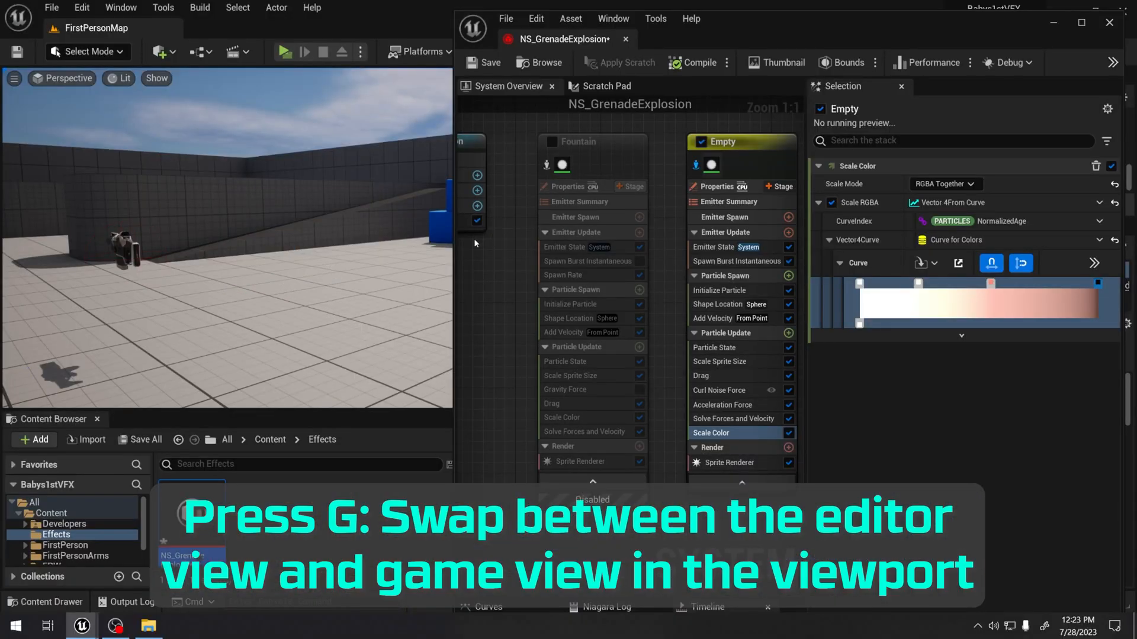
scroll(450, 270, down, 8)
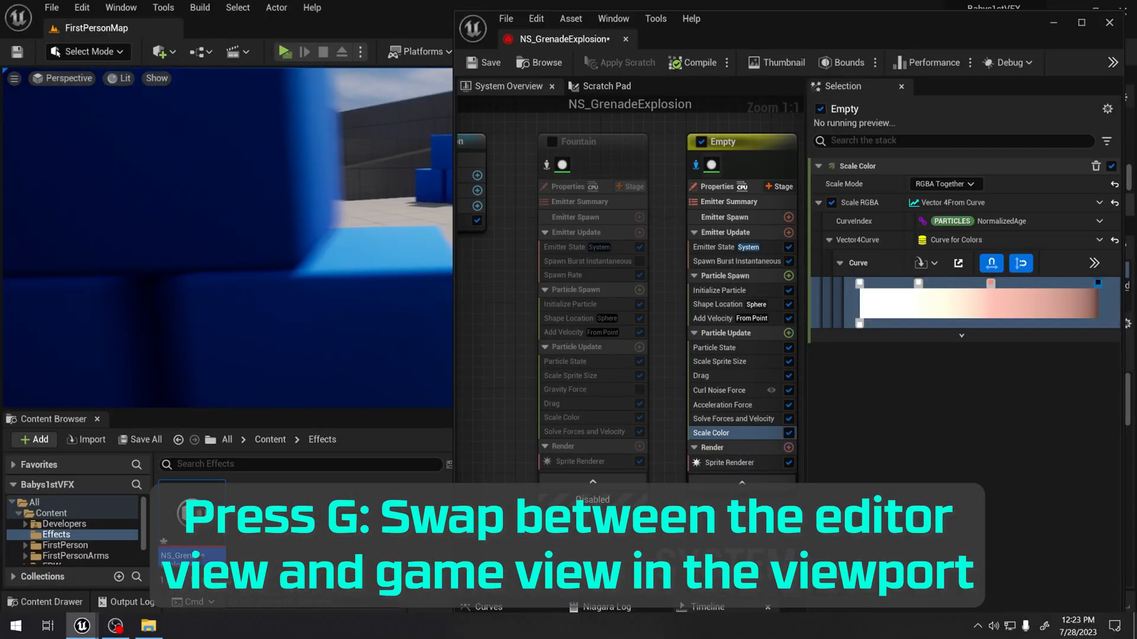
scroll(451, 272, up, 10)
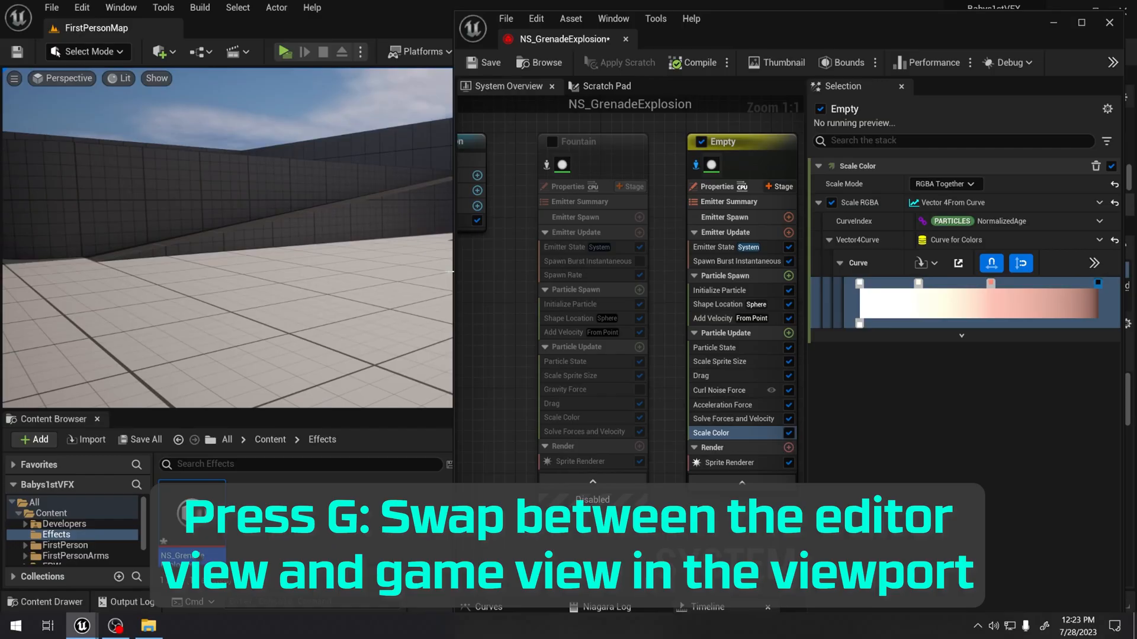
mouse_move(314, 267)
right_down()
mouse_move(298, 299)
mouse_move(306, 284)
right_up()
drag(283, 238, 284, 229)
right_drag(396, 171, 364, 163)
click(508, 311)
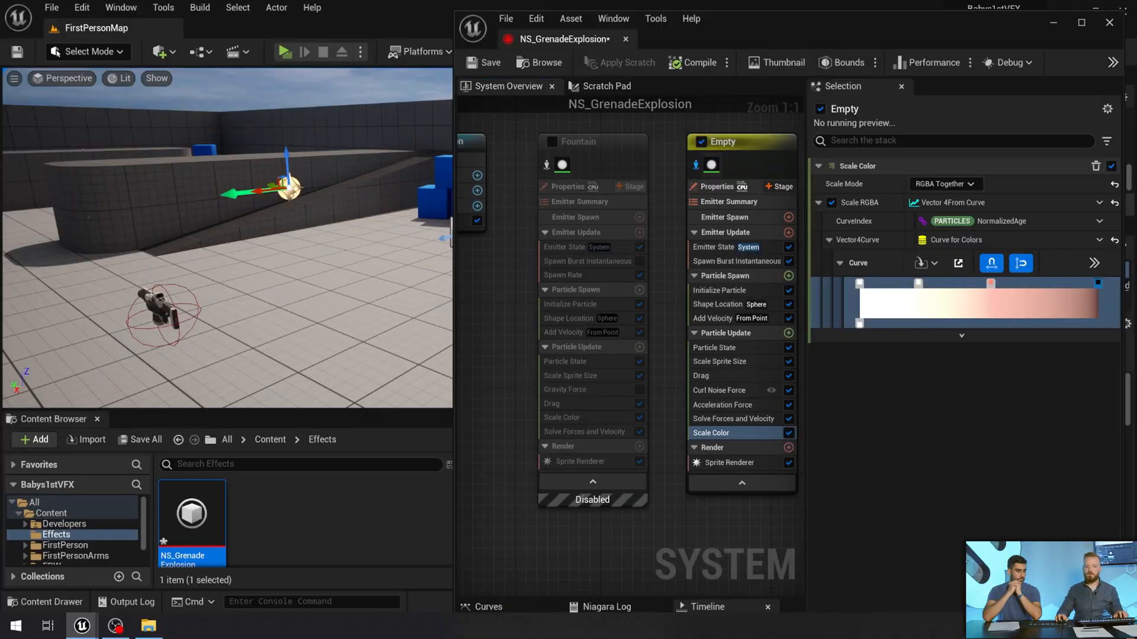
Examine the raised explosion burst and its axis arrows from several angles in the level viewport
right_drag(227, 236, 215, 223)
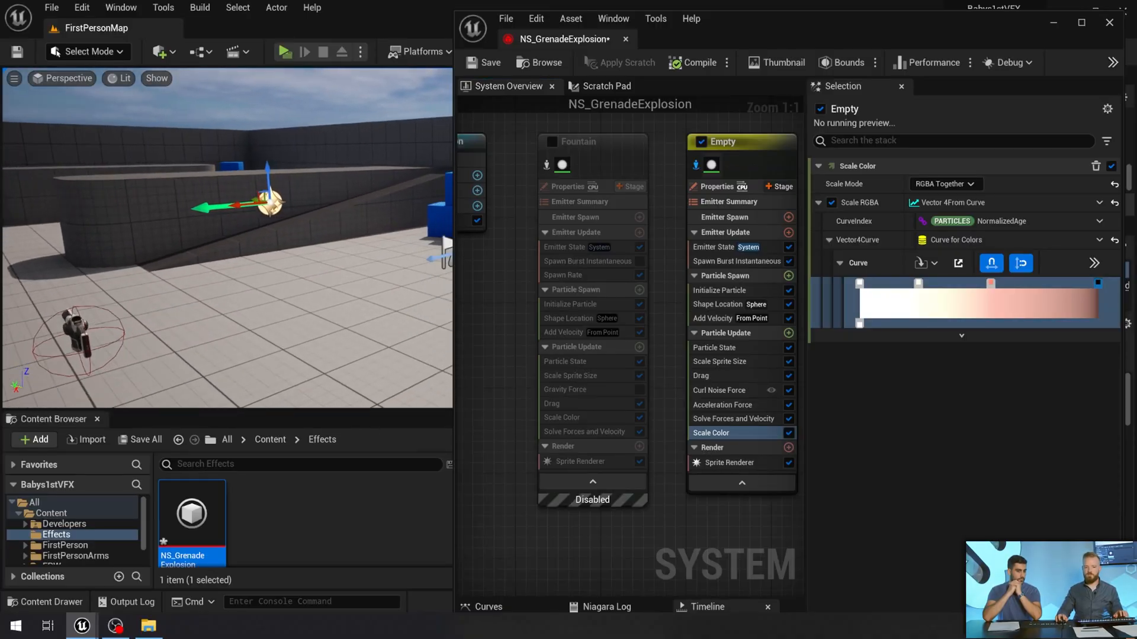
mouse_move(427, 305)
right_down()
mouse_move(410, 301)
mouse_move(427, 305)
right_up()
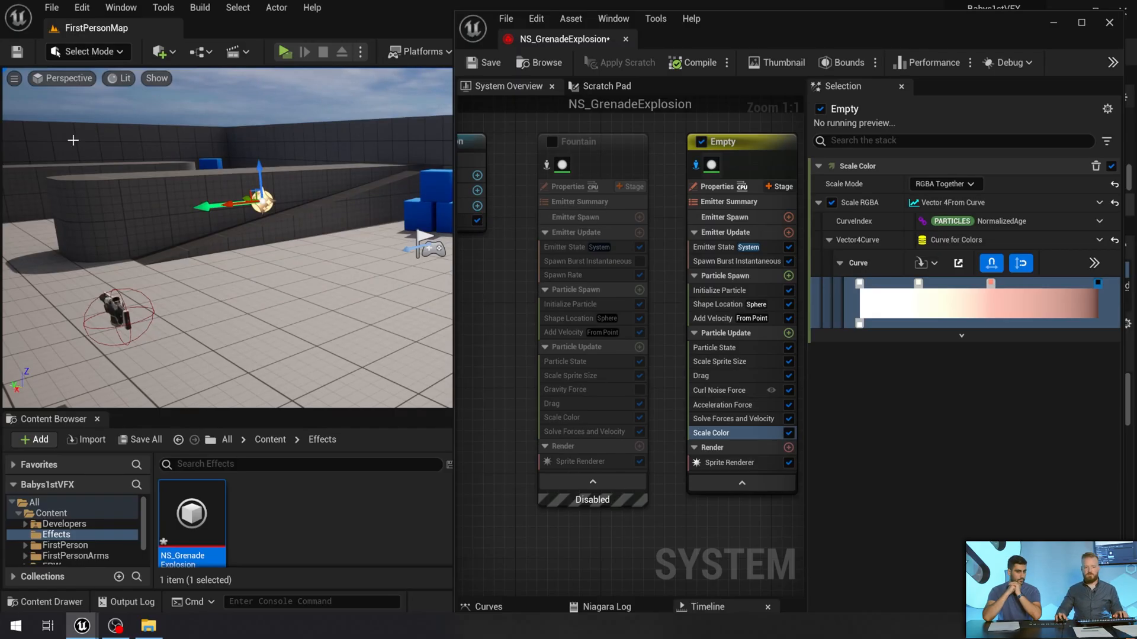
right_drag(186, 207, 161, 171)
mouse_move(287, 243)
right_down()
mouse_move(290, 254)
mouse_move(287, 242)
right_up()
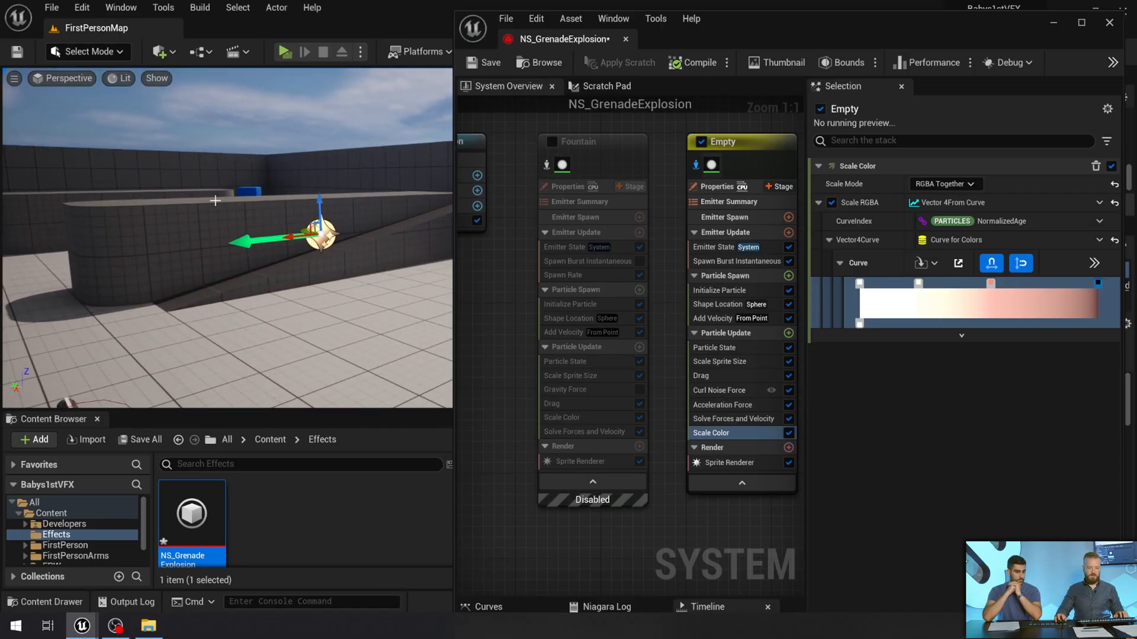
right_drag(215, 201, 240, 204)
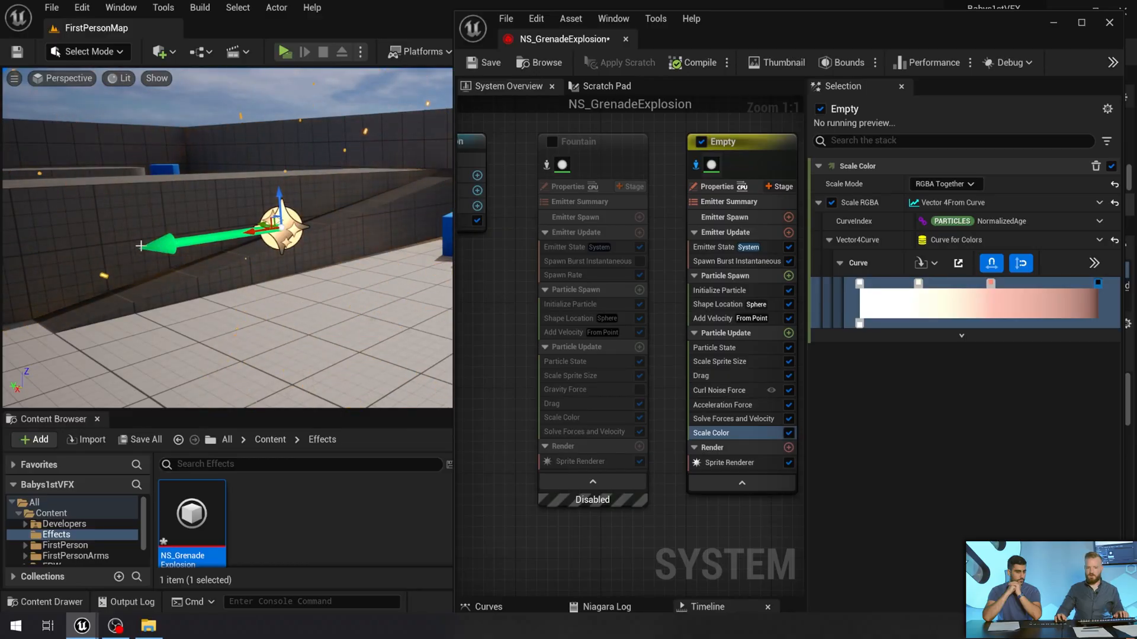
right_drag(236, 256, 220, 255)
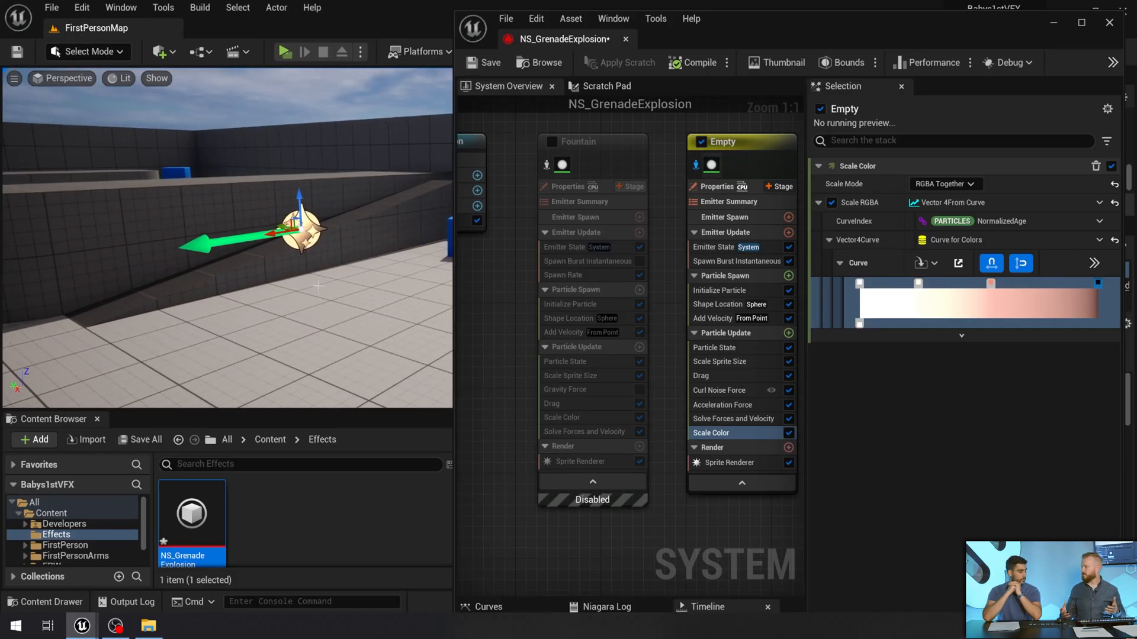
right_drag(318, 286, 288, 292)
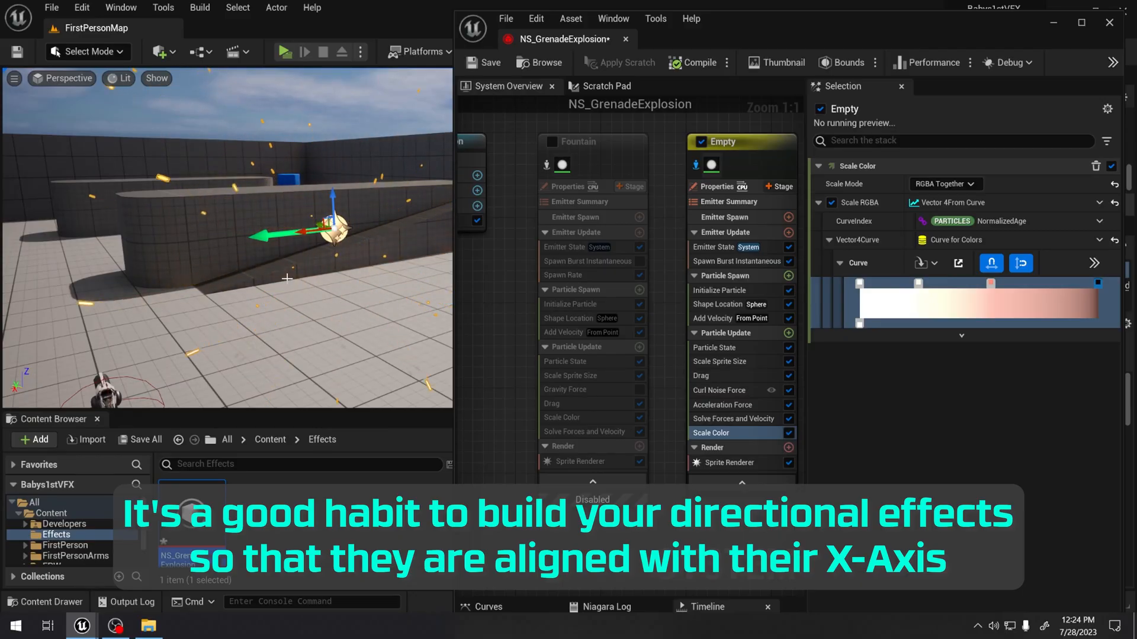
Rotate the grenade explosion actor in the level so its green Y axis points straight up
key(w)
right_drag(248, 103, 334, 91)
key(e)
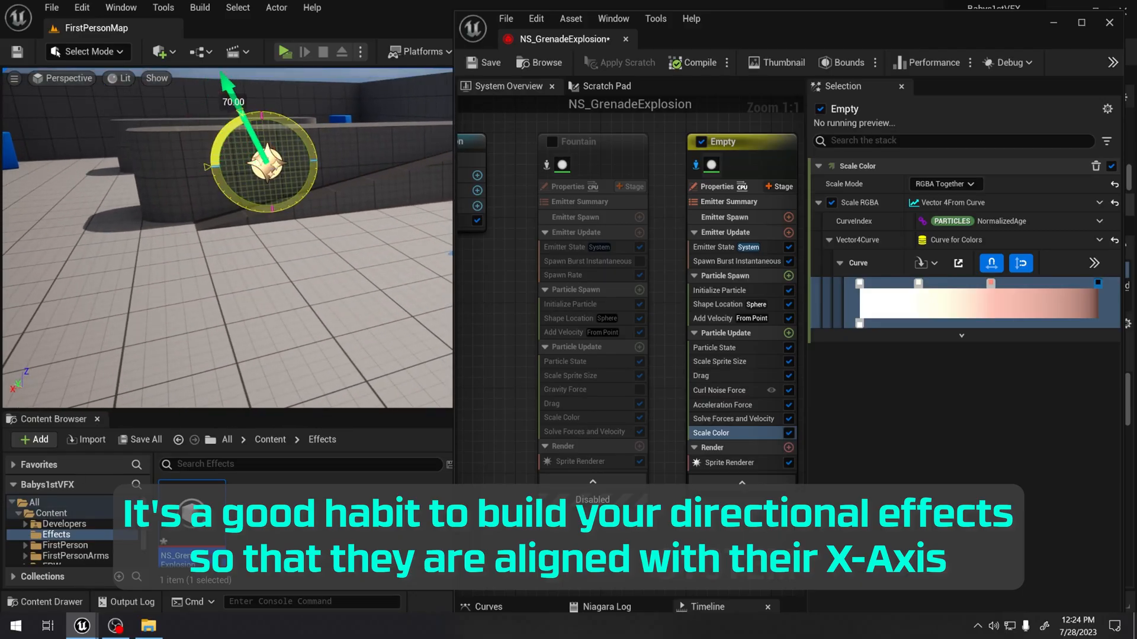
right_drag(356, 178, 393, 330)
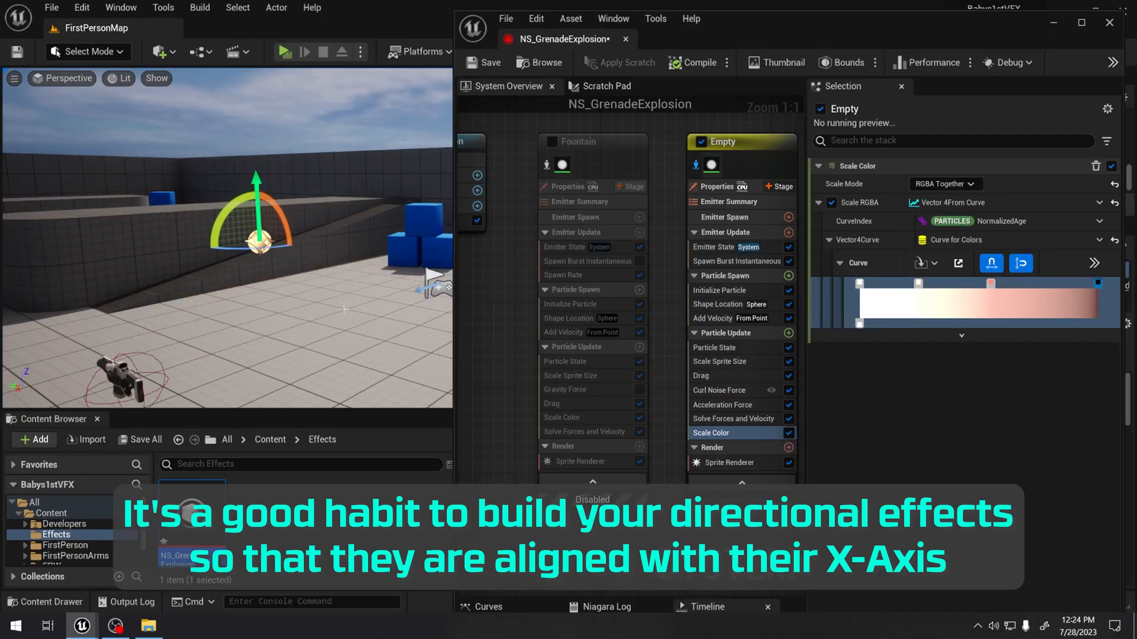
mouse_move(287, 251)
right_down()
mouse_move(286, 276)
mouse_move(267, 255)
mouse_move(286, 251)
right_up()
Move the rotated grenade explosion actor down onto the floor
key(w)
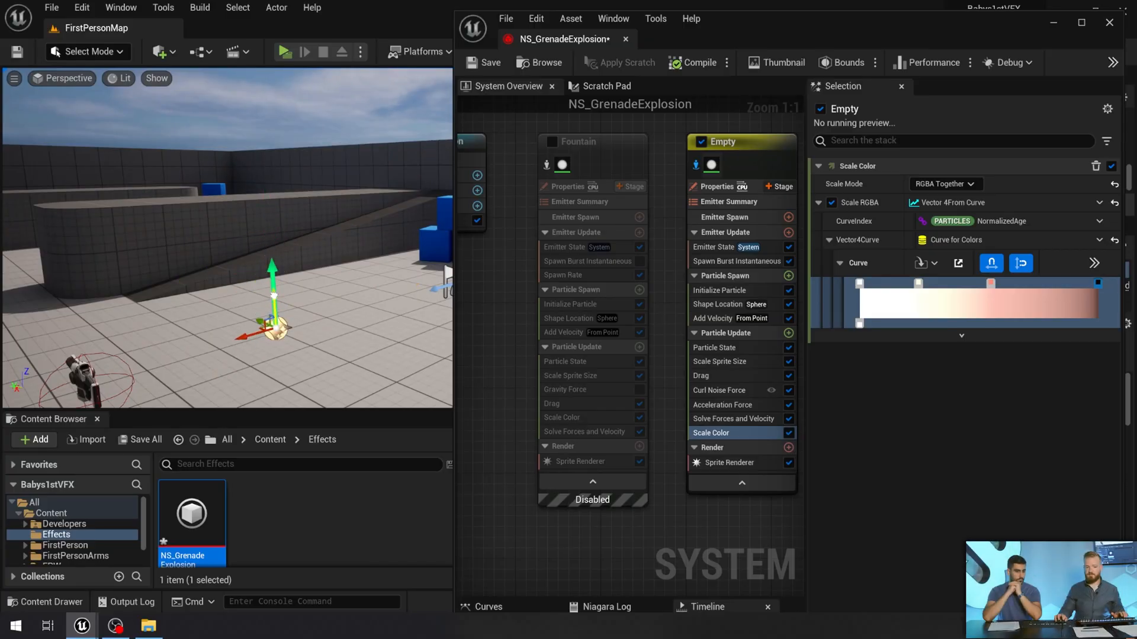
key(w)
mouse_move(273, 301)
right_down()
mouse_move(332, 308)
mouse_move(273, 313)
right_up()
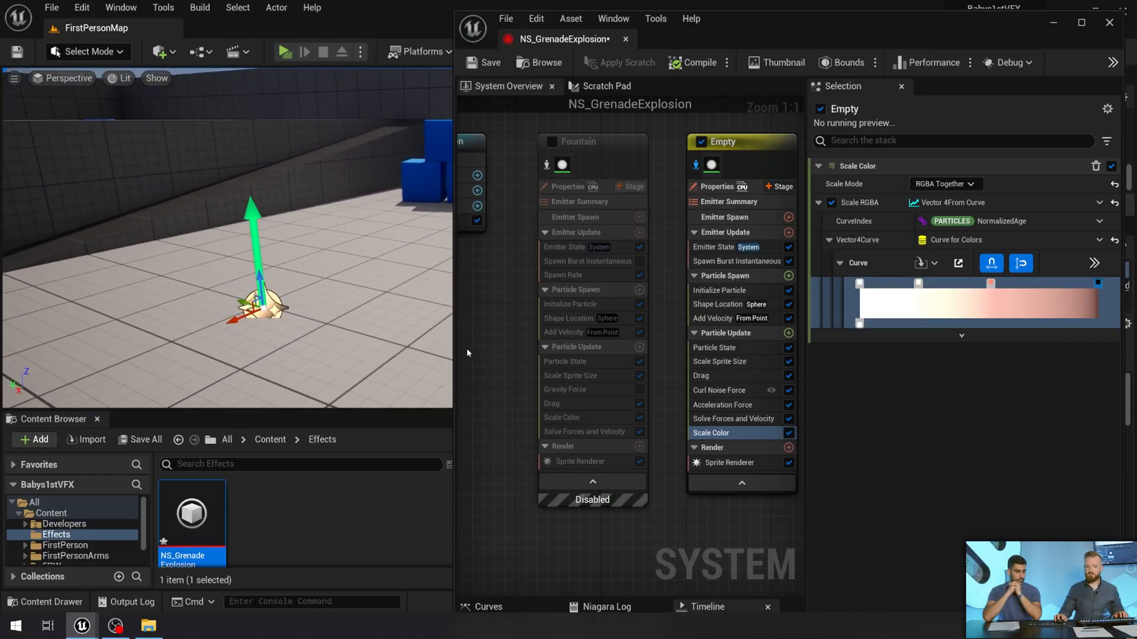
click(495, 340)
right_drag(490, 339, 487, 325)
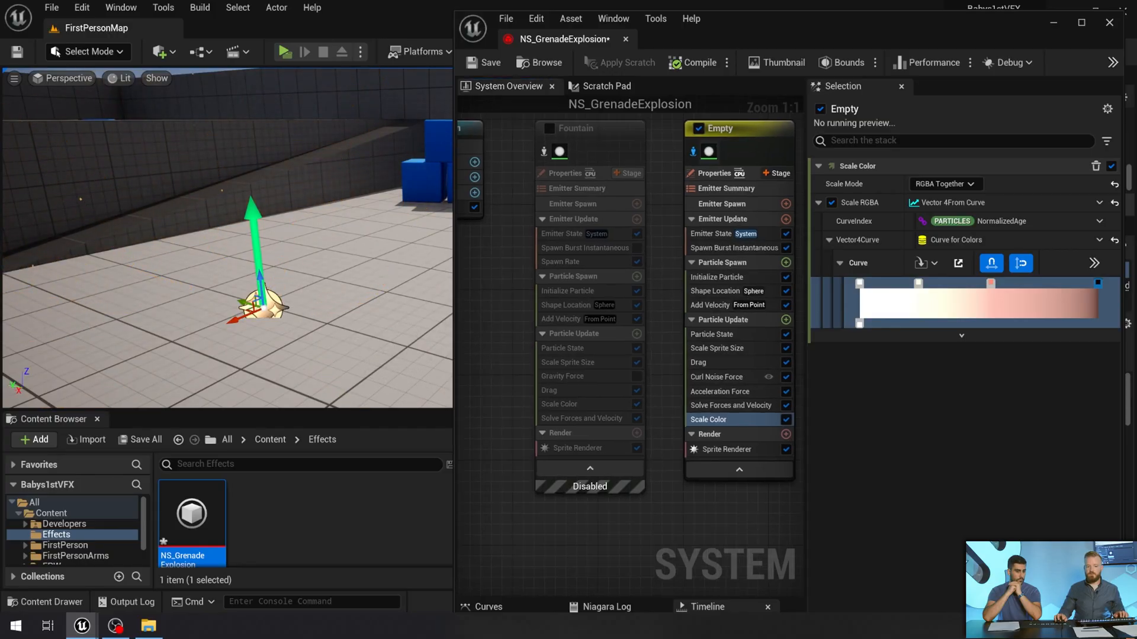